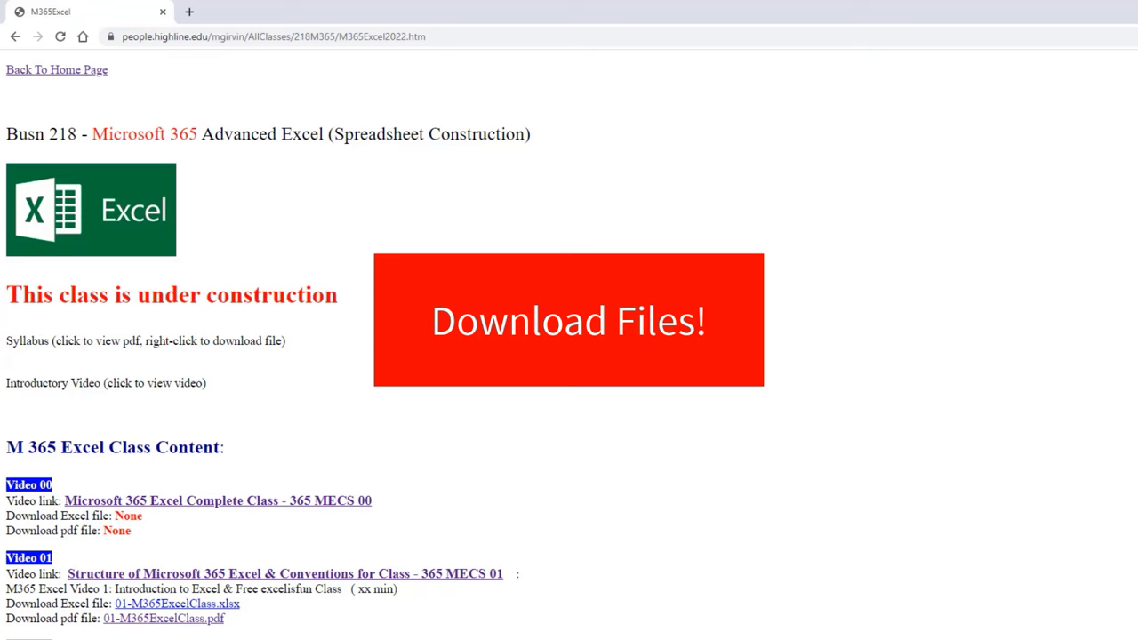
Scroll down the Busn 218 class page to reach the Excel Basics 1 video
scroll(547, 396, "down", 3)
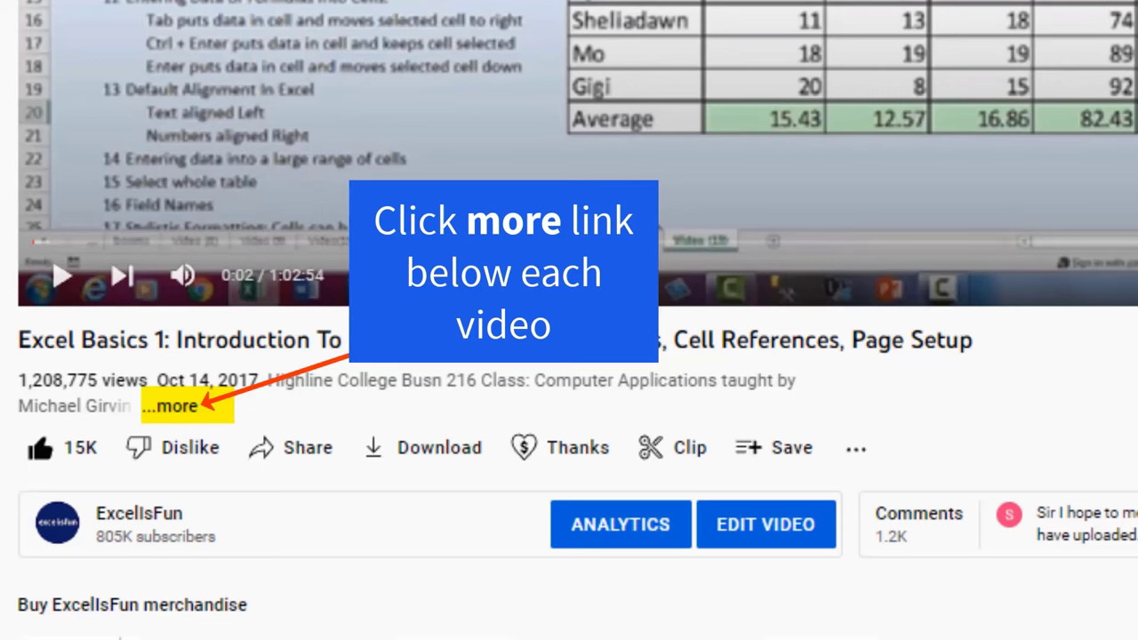
Expand the video description and save 01-M365ExcelClass.xlsx into a new Desktop folder 'M 365 Excel - Busn 218'
left_click(170, 409)
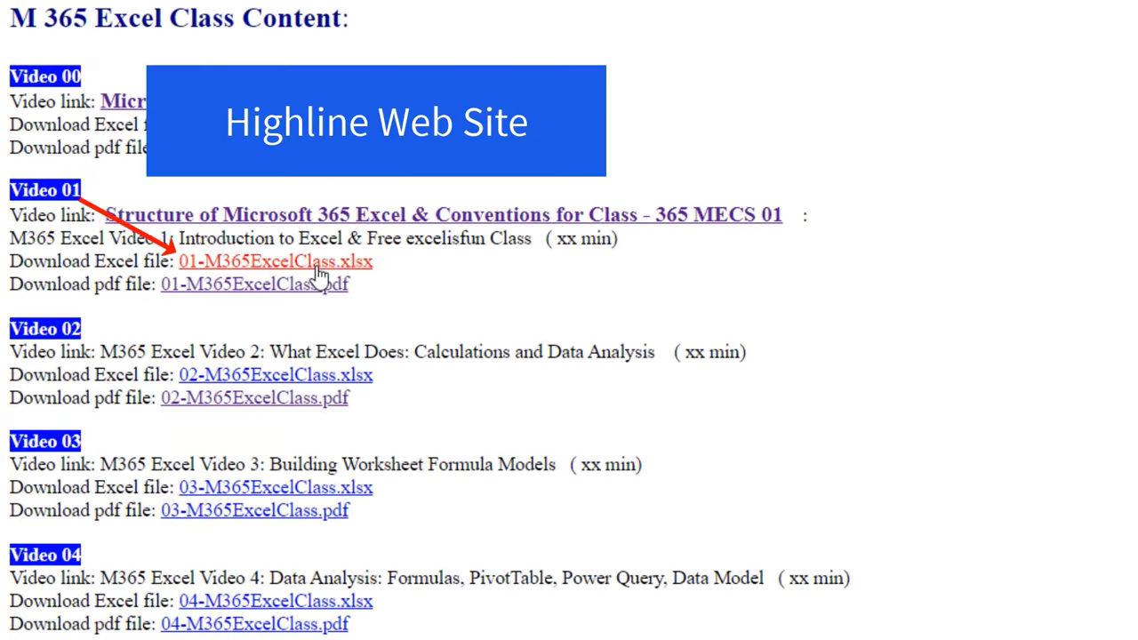
right_click(320, 278)
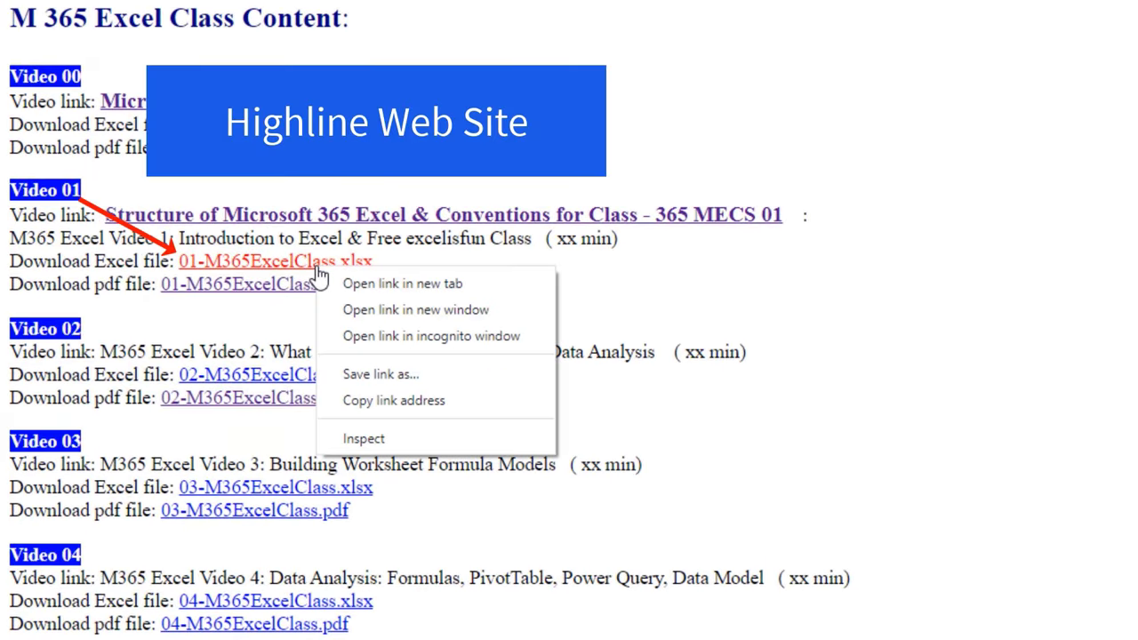
left_click(381, 374)
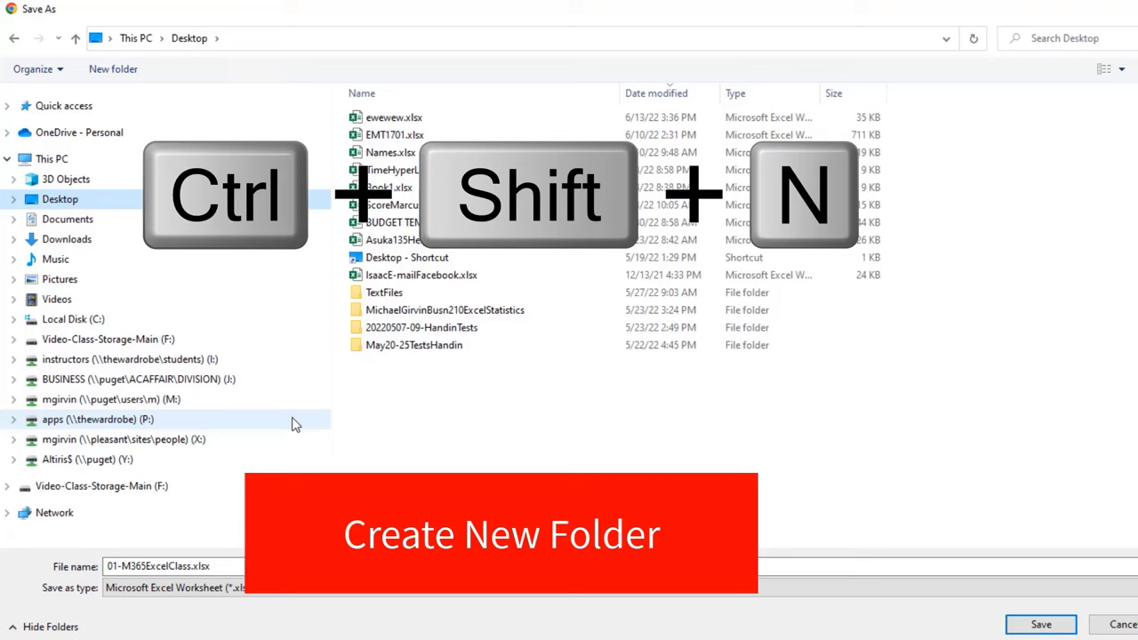
key("ctrl+shift+n")
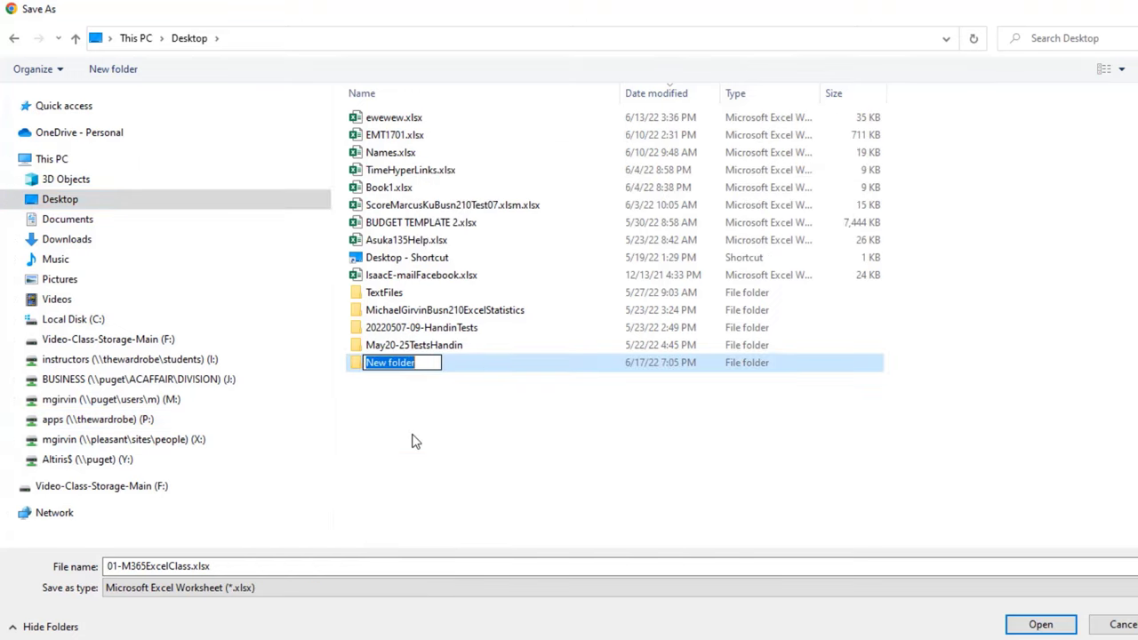
type("M 36")
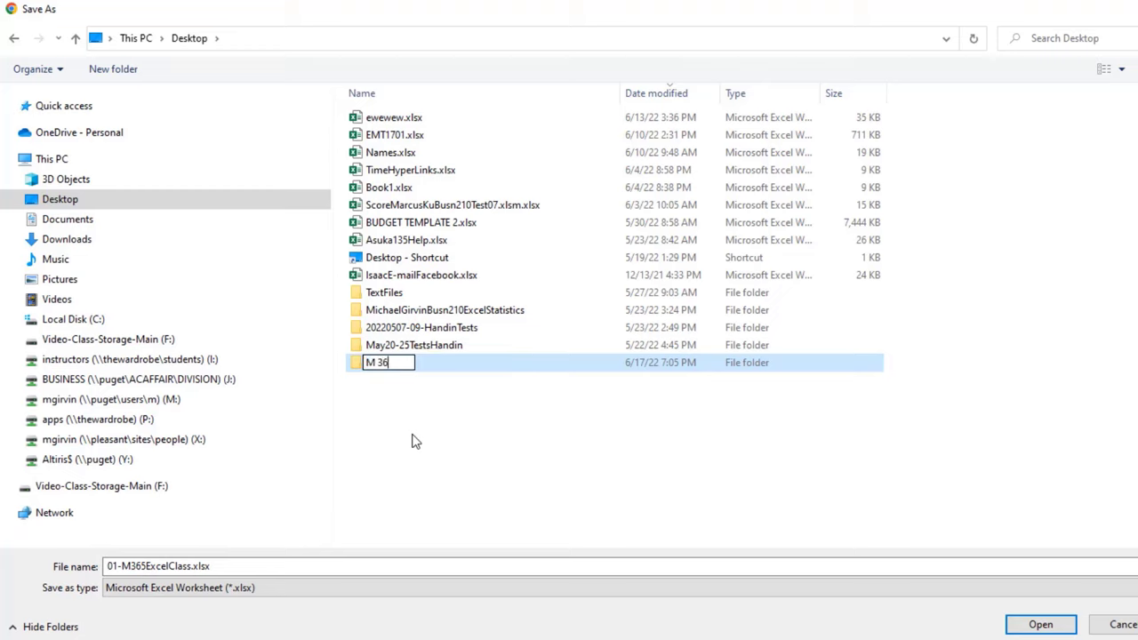
type("5 Excel - Busn 218")
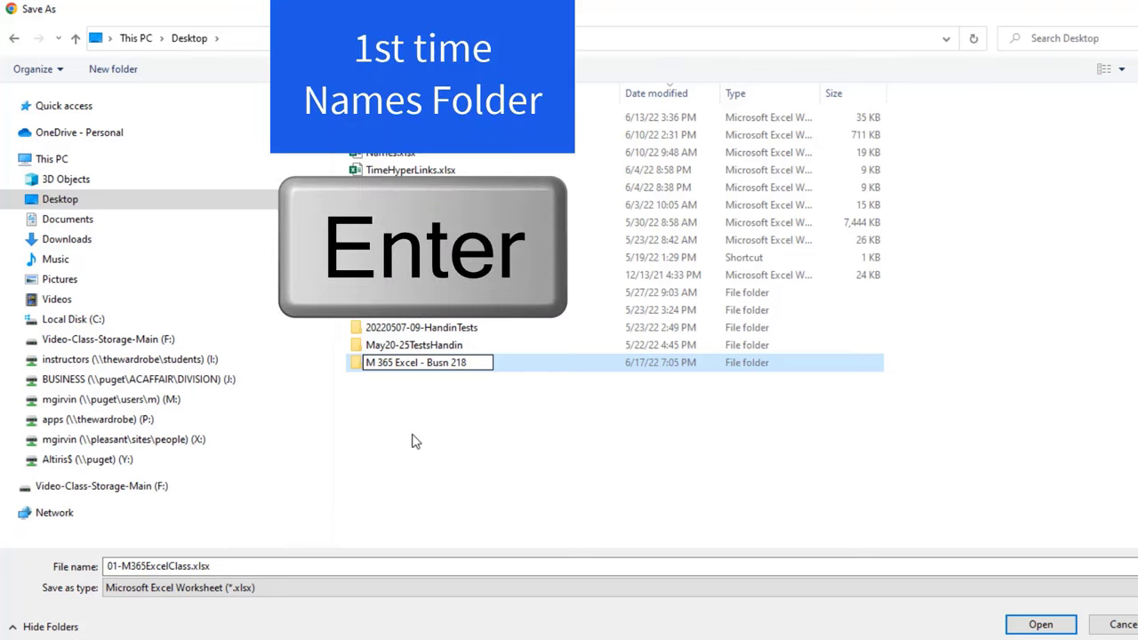
key("Return")
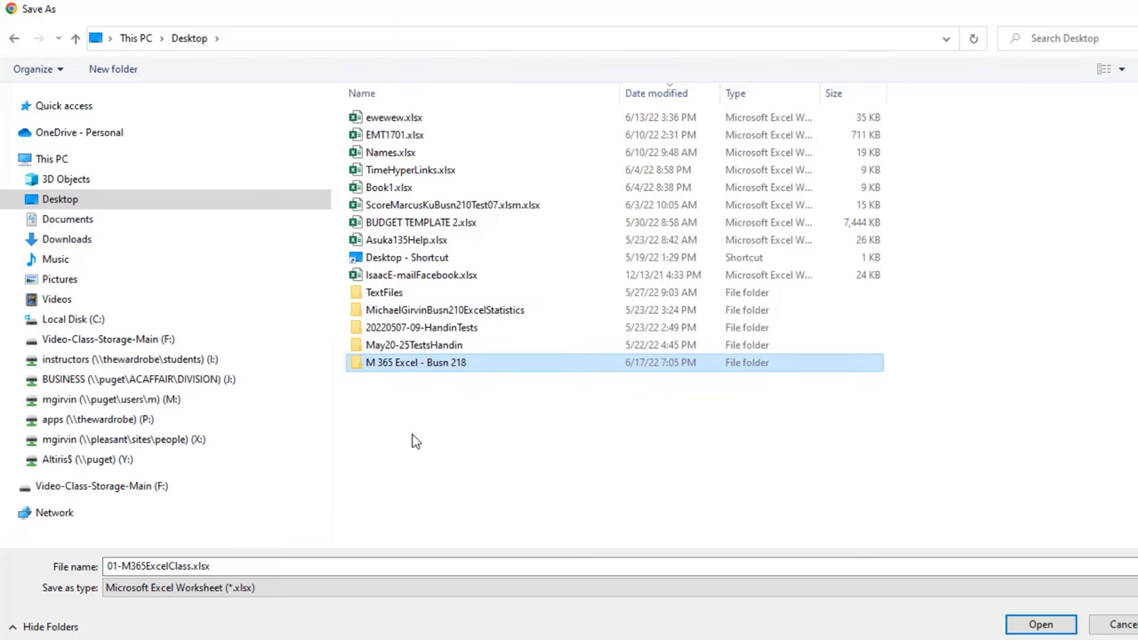
key("Return")
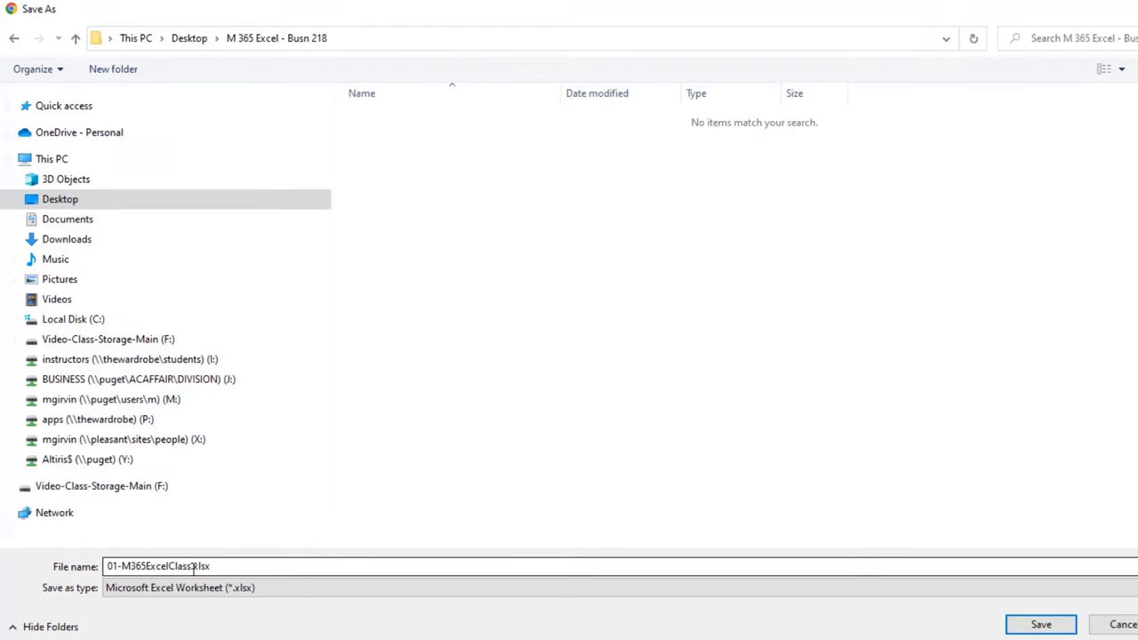
left_click(1042, 626)
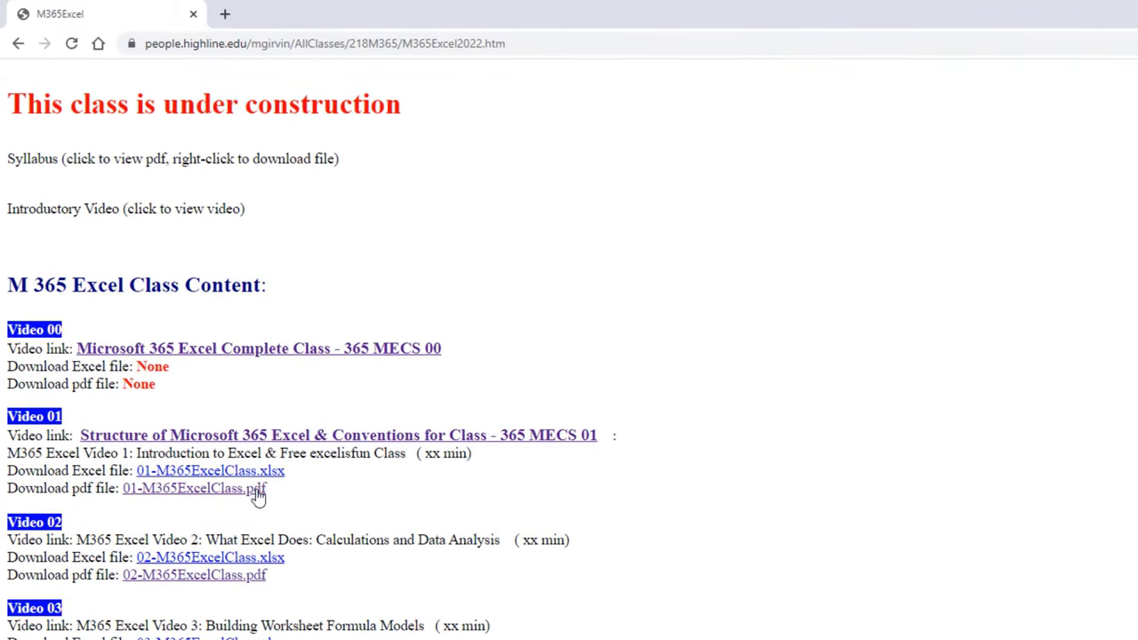
Save 01-M365ExcelClass.pdf into the same M 365 Excel - Busn 218 folder
right_click(258, 498)
left_click(275, 574)
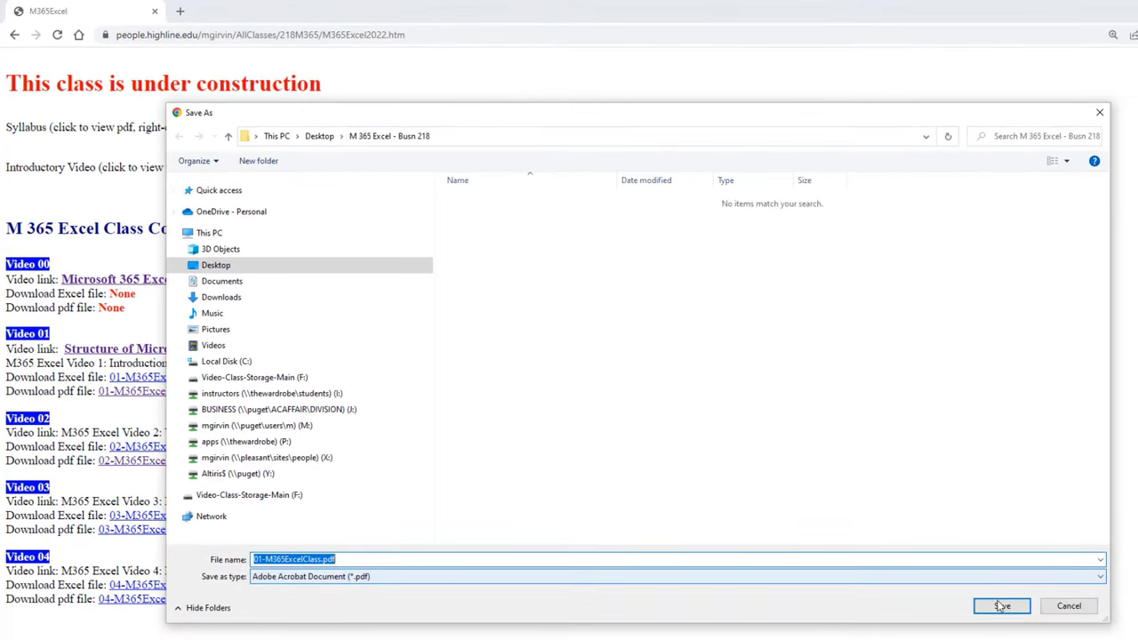
left_click(1002, 606)
key("super+e")
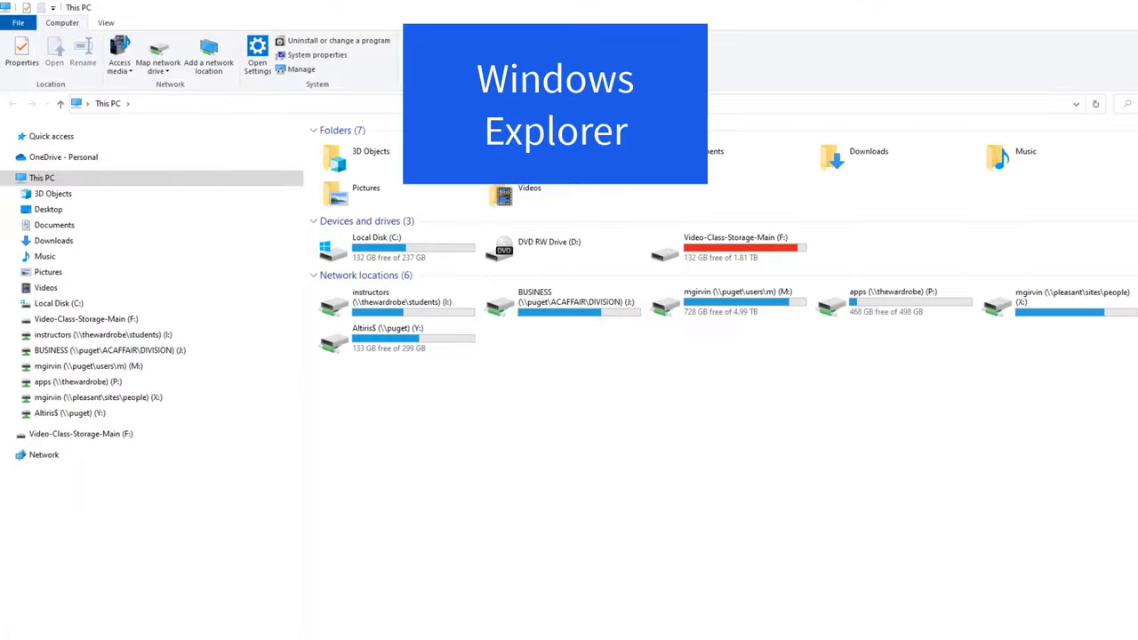
Open the Desktop's M 365 Excel - Busn 218 folder and turn file name extensions on
left_click(14, 210)
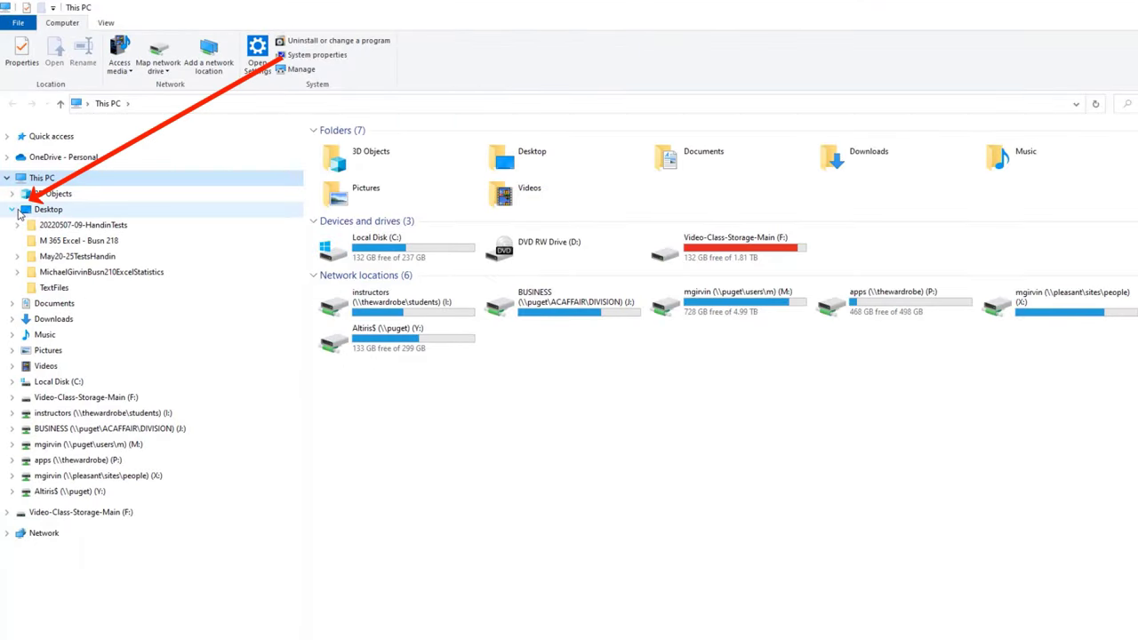
left_click(93, 245)
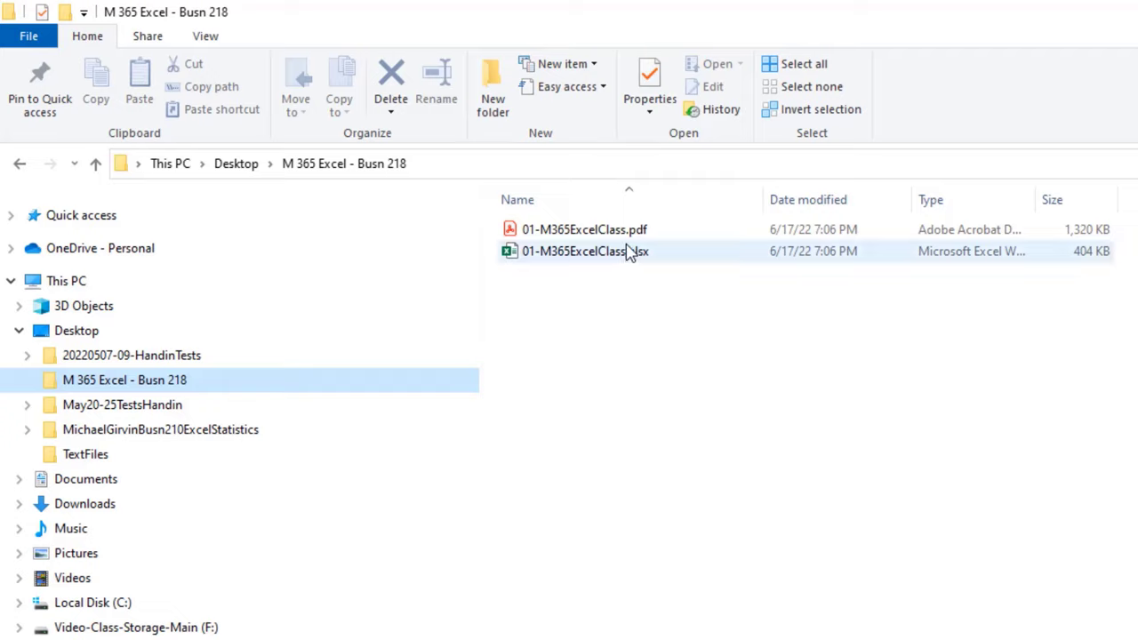
left_click(204, 38)
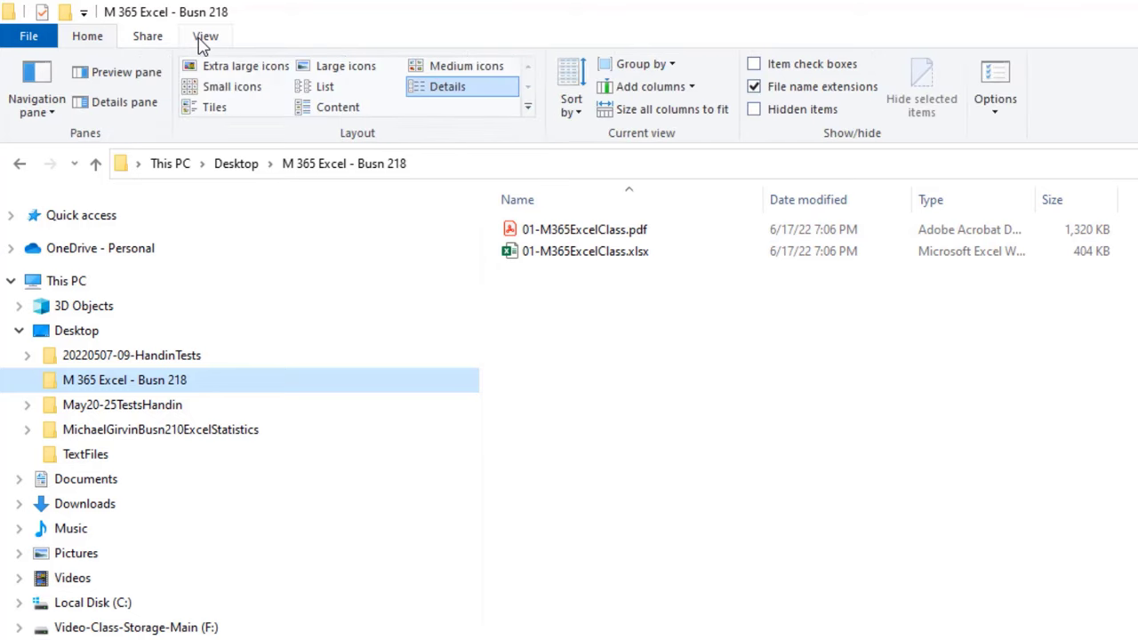
left_click(754, 88)
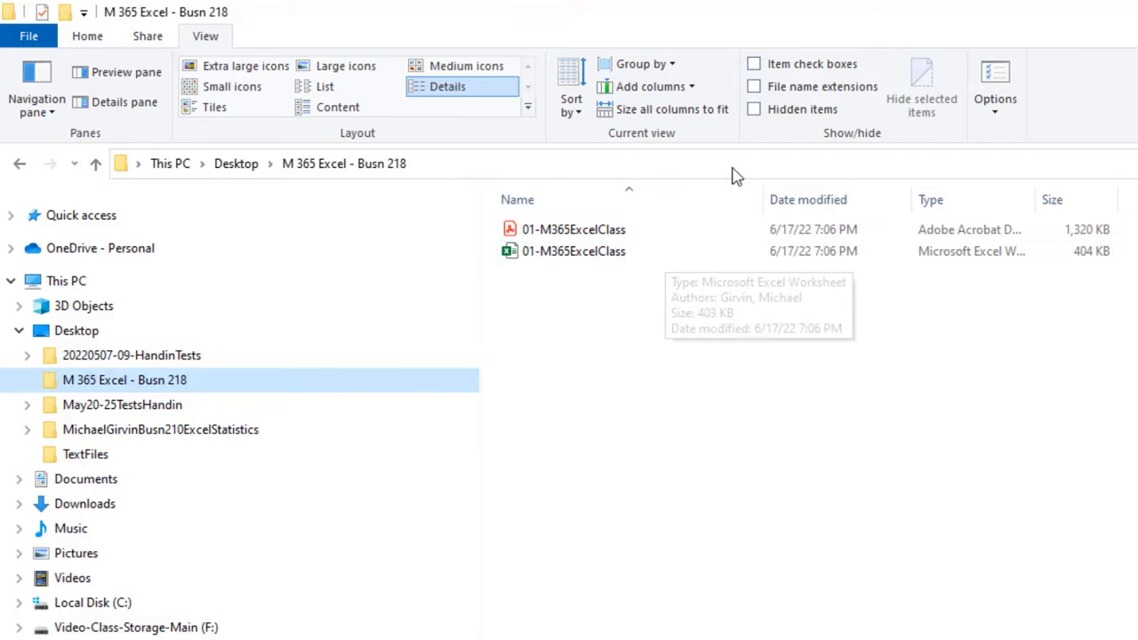
left_click(754, 86)
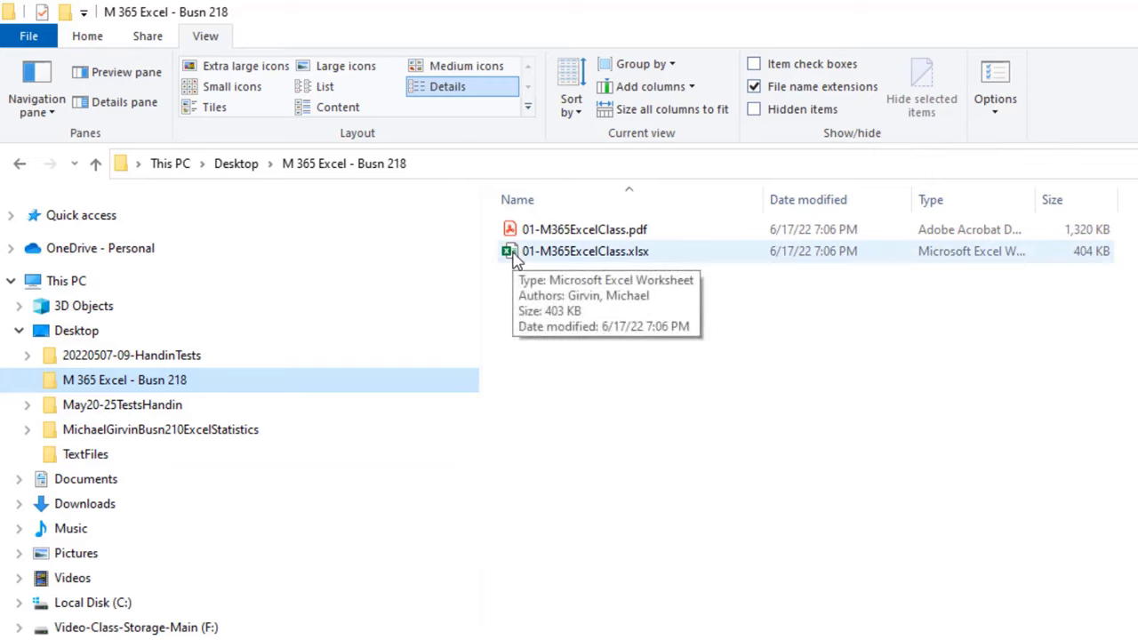
Open 01-M365ExcelClass.xlsx on the Conventions sheet and review cells C4, D4, C5, D5, G4 and I4
double_click(515, 255)
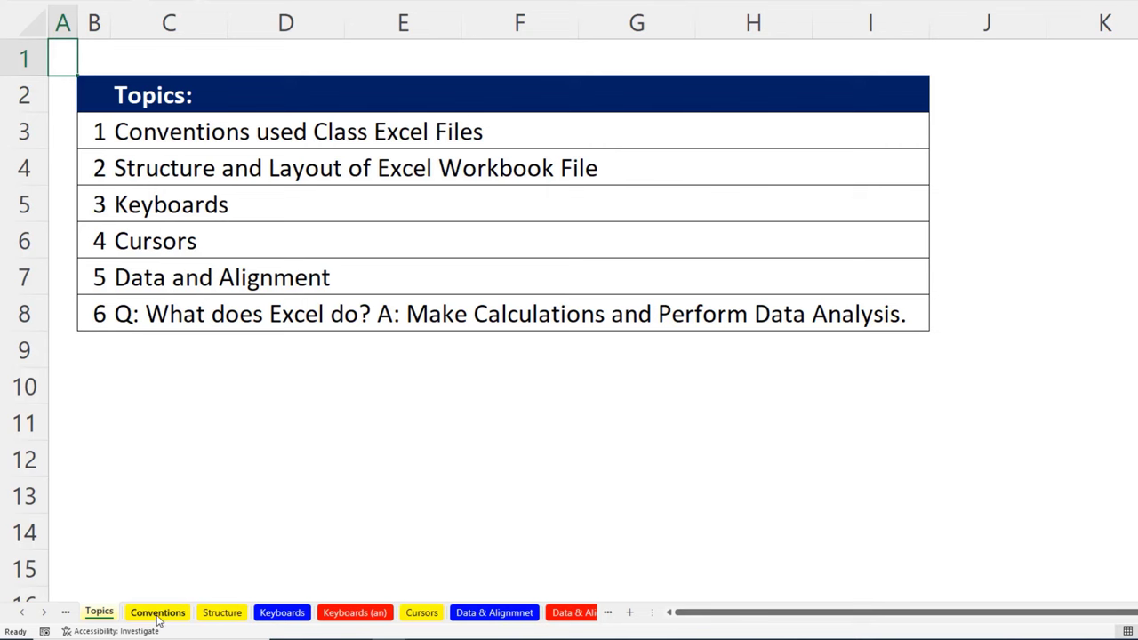
left_click(157, 612)
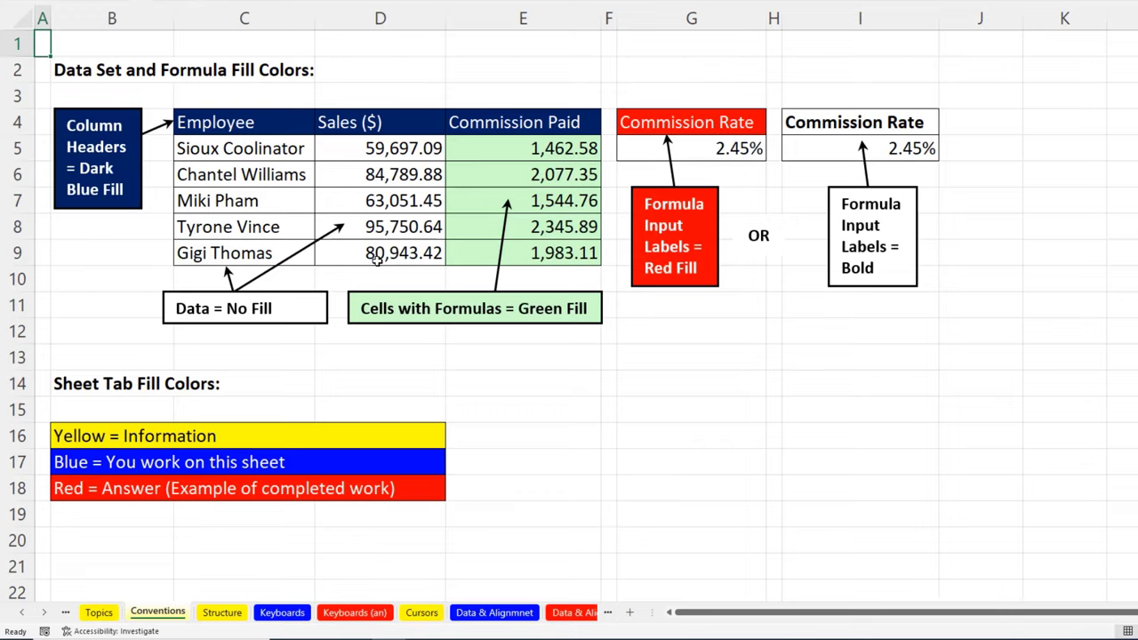
left_click(265, 121)
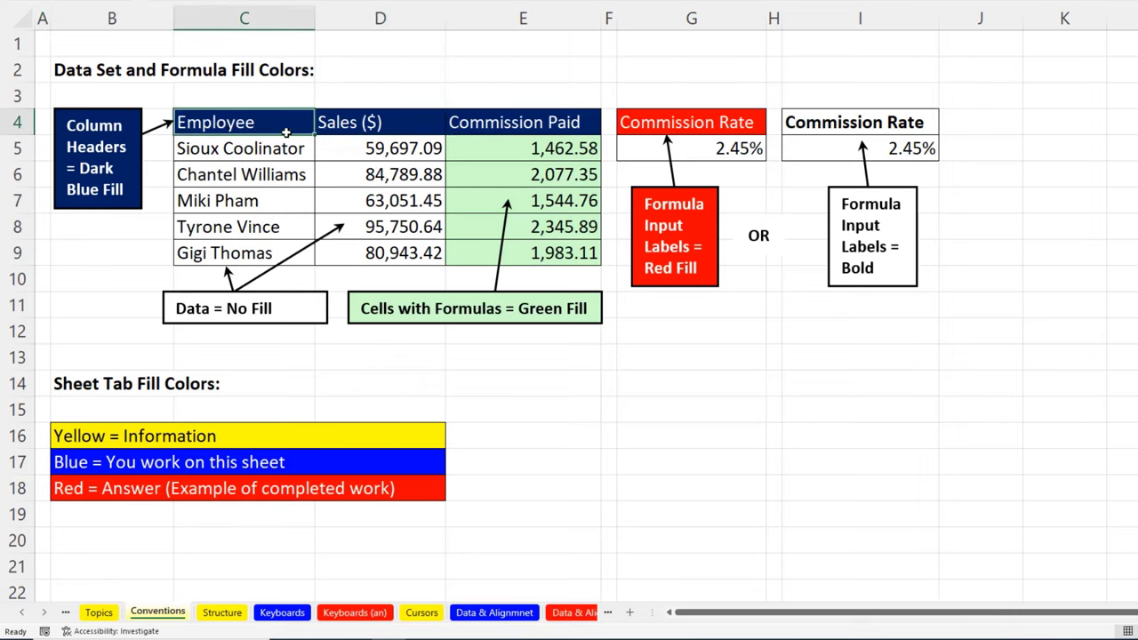
left_click(353, 126)
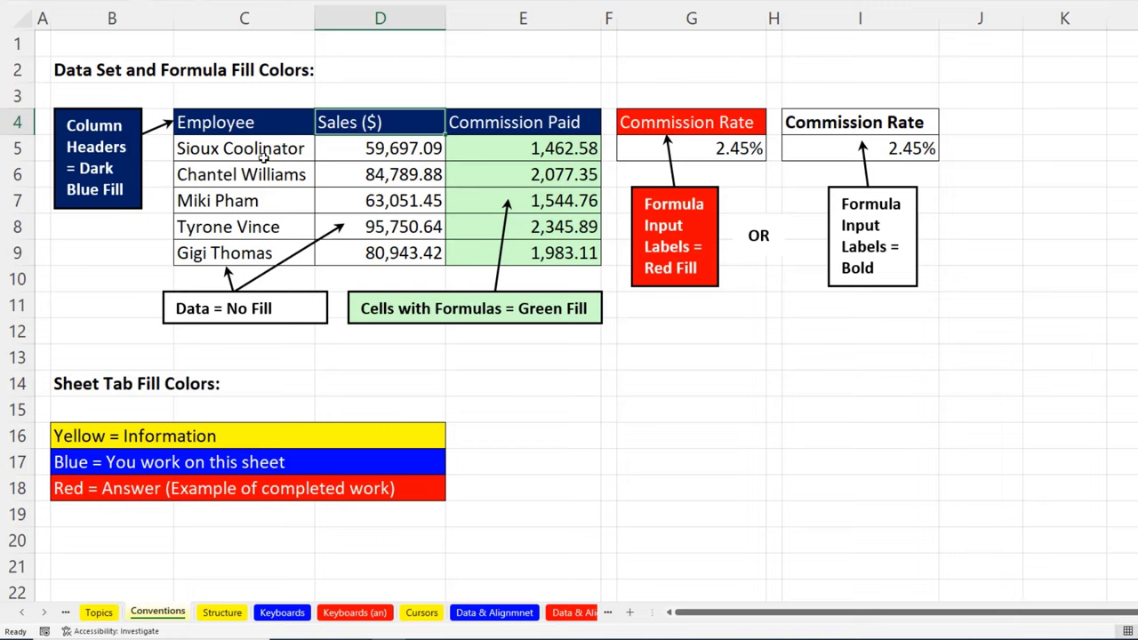
left_click(229, 151)
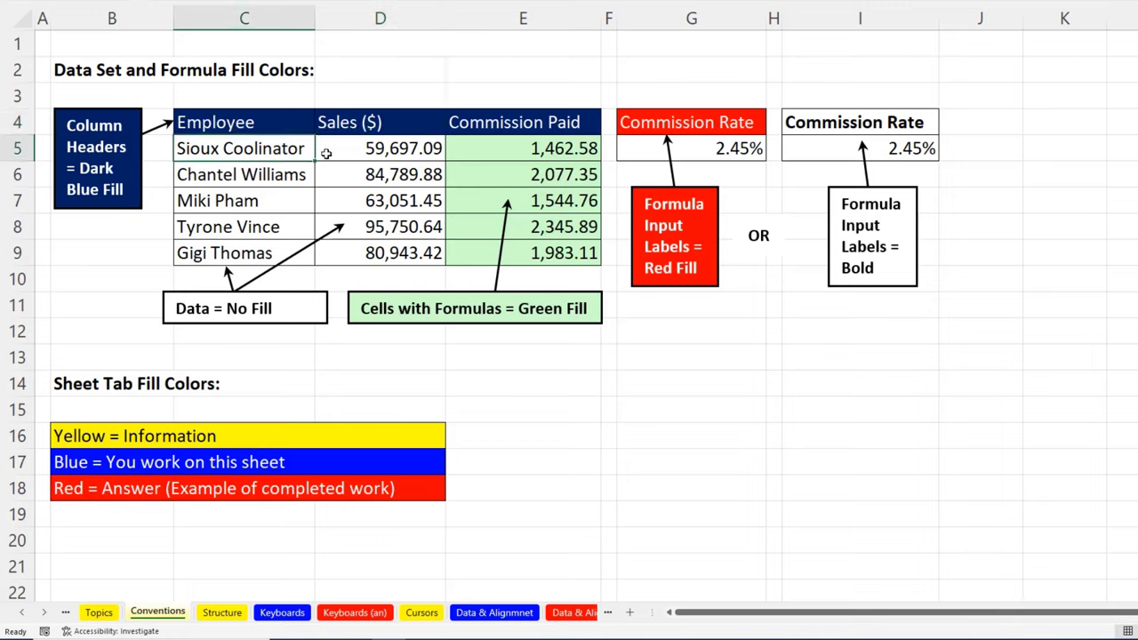
left_click(374, 149)
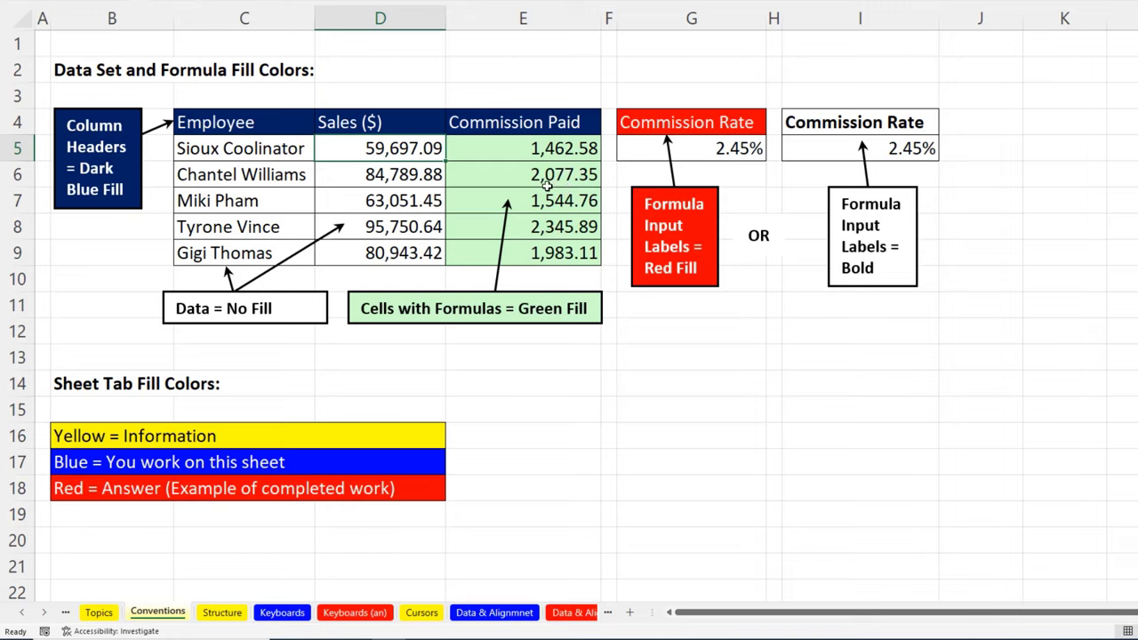
left_click(725, 129)
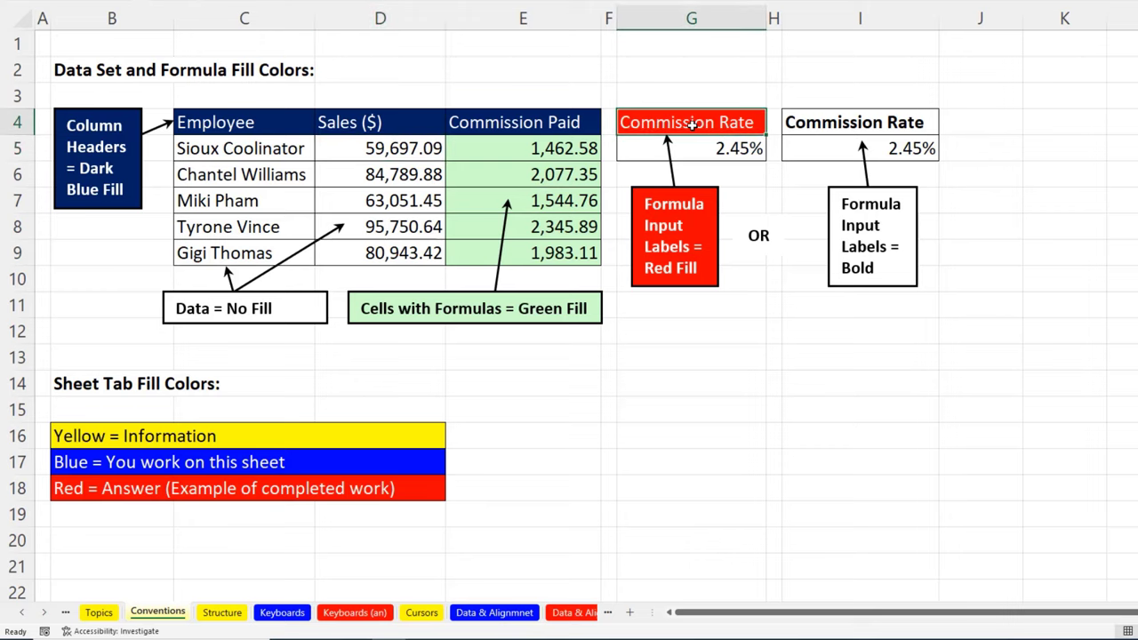
left_click(816, 127)
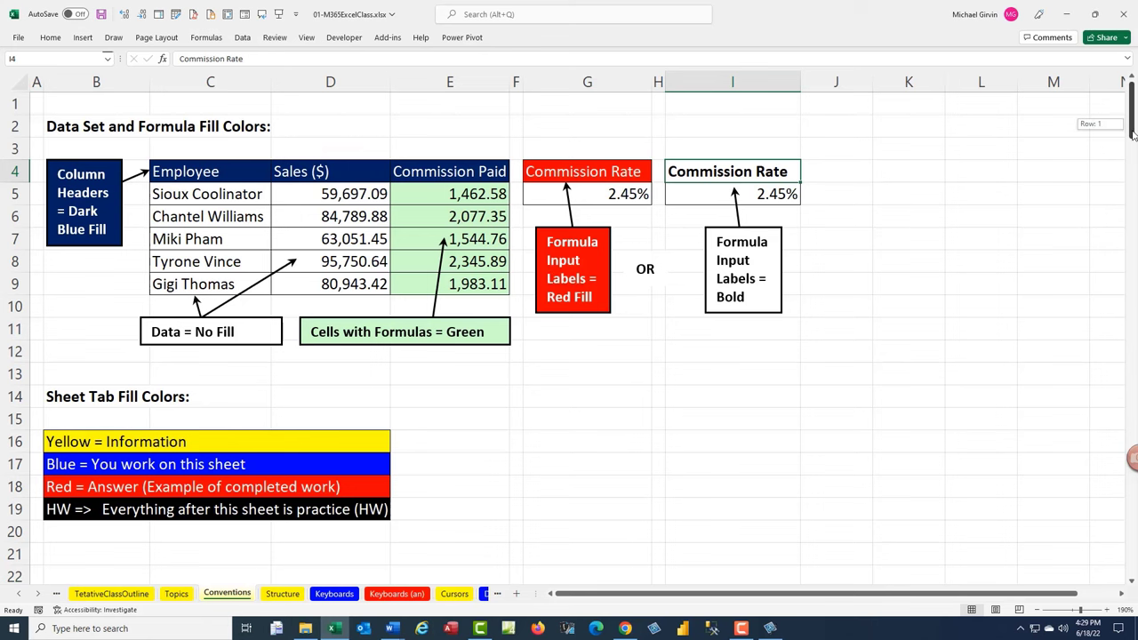
left_click_drag(1132, 140, 1132, 178)
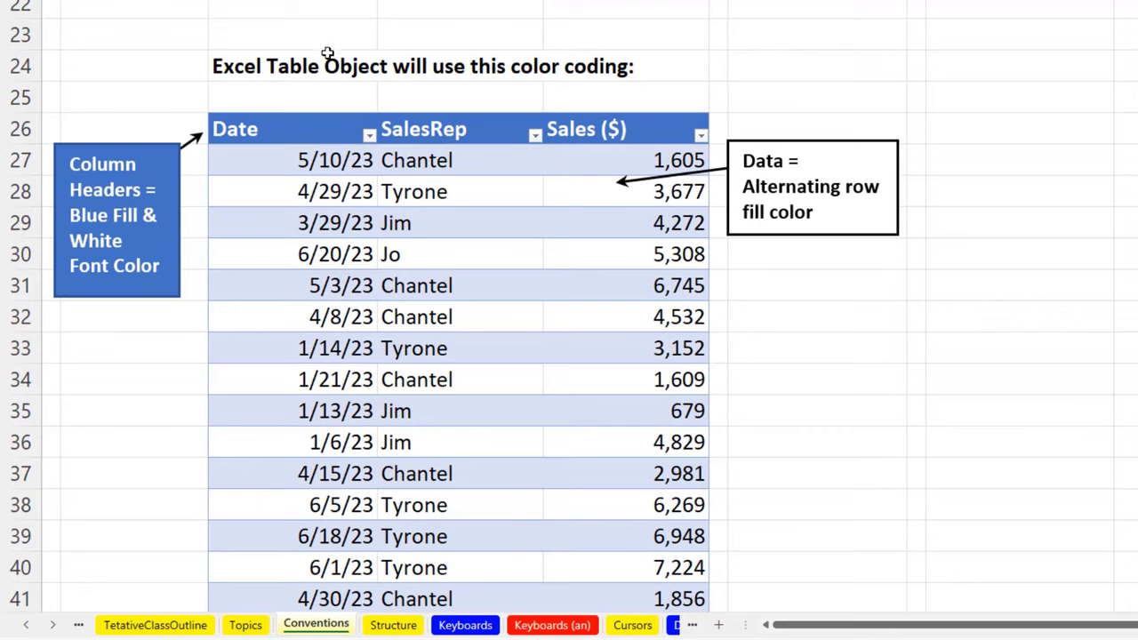
left_click(301, 128)
left_click(436, 127)
left_click(602, 130)
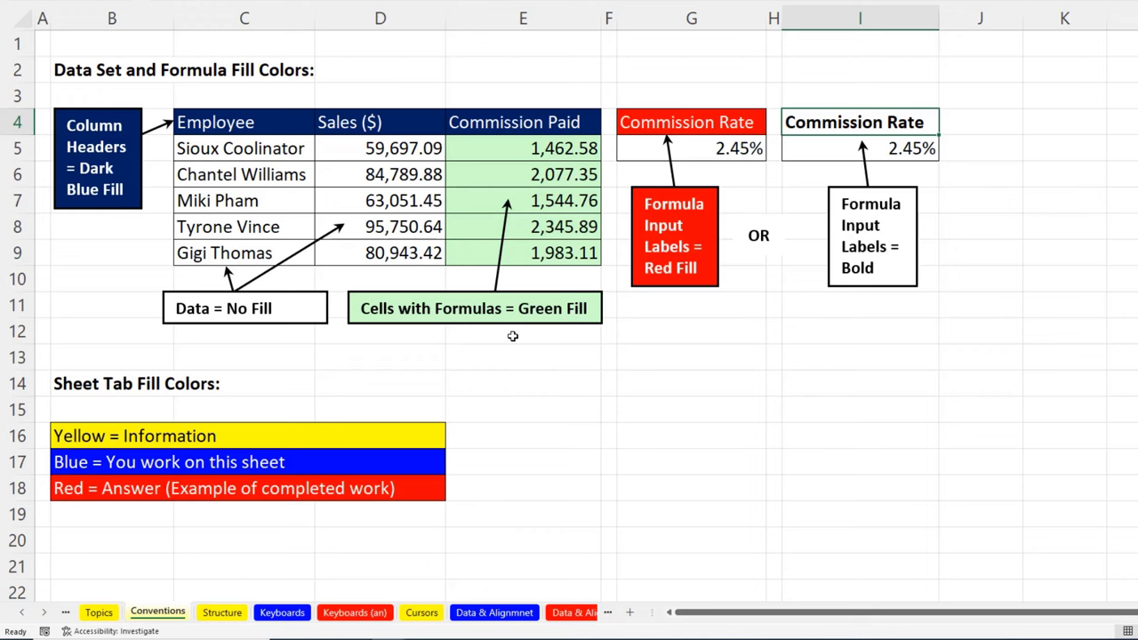
Browse the Keyboards, Keyboards (an), HW ==>>, HW(1) and HW(1an) sheets in turn
left_click(283, 613)
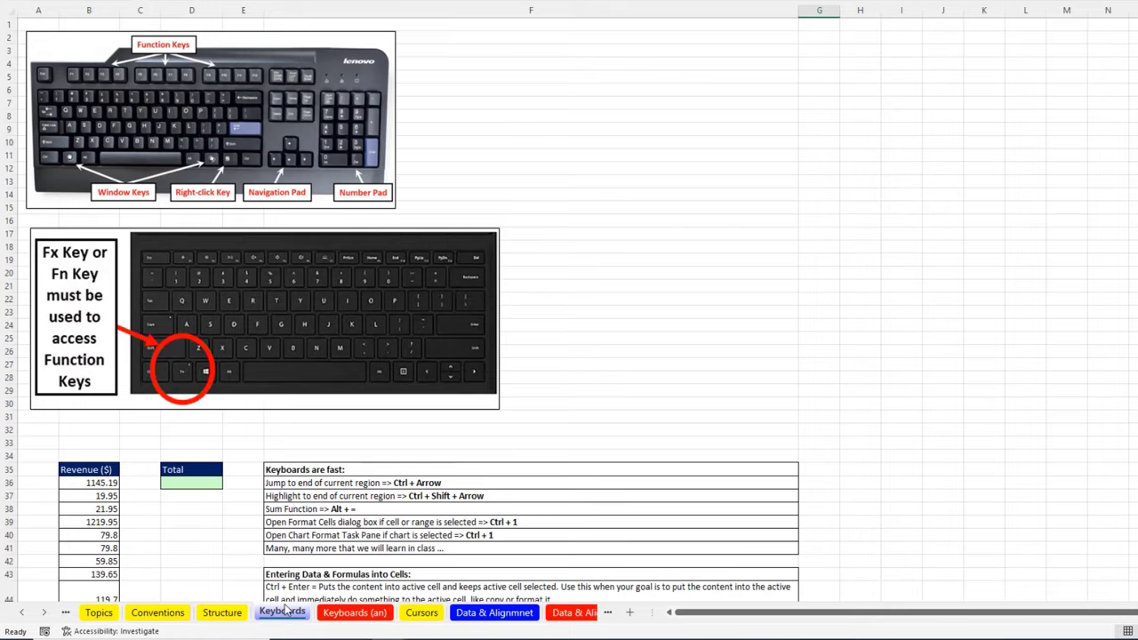
scroll(180, 419, "down", 3)
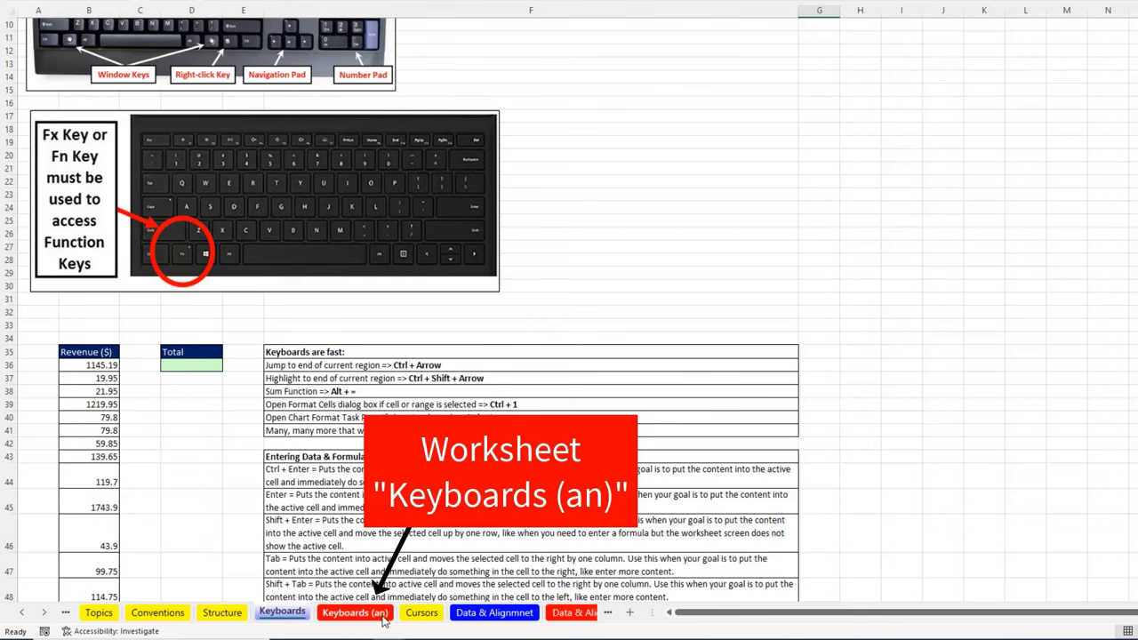
left_click(382, 622)
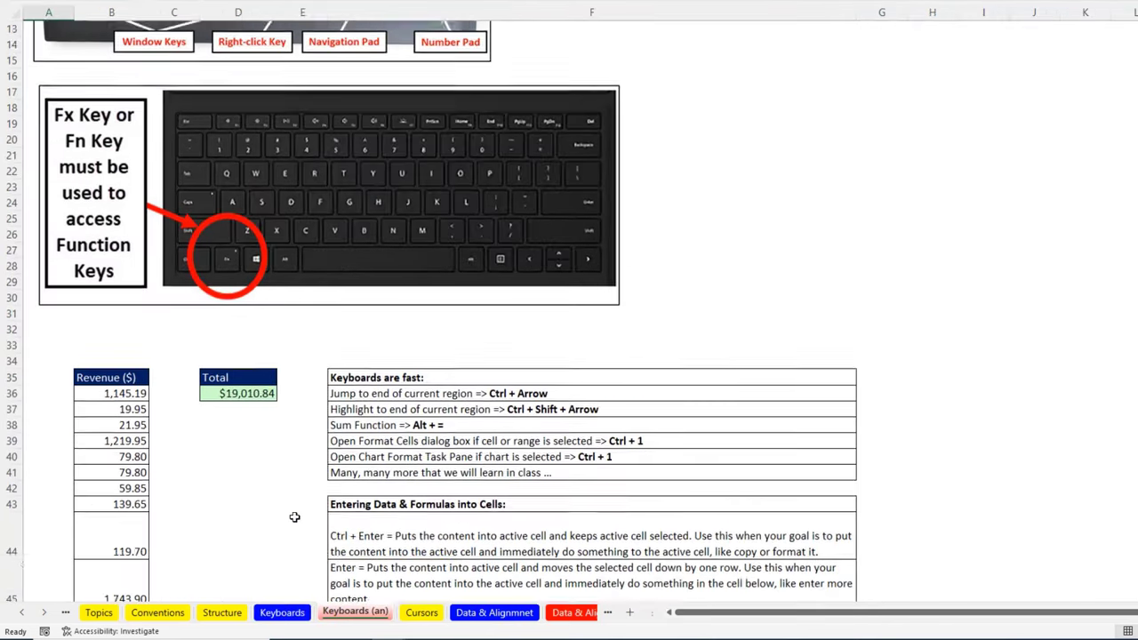
scroll(253, 419, "down", 1)
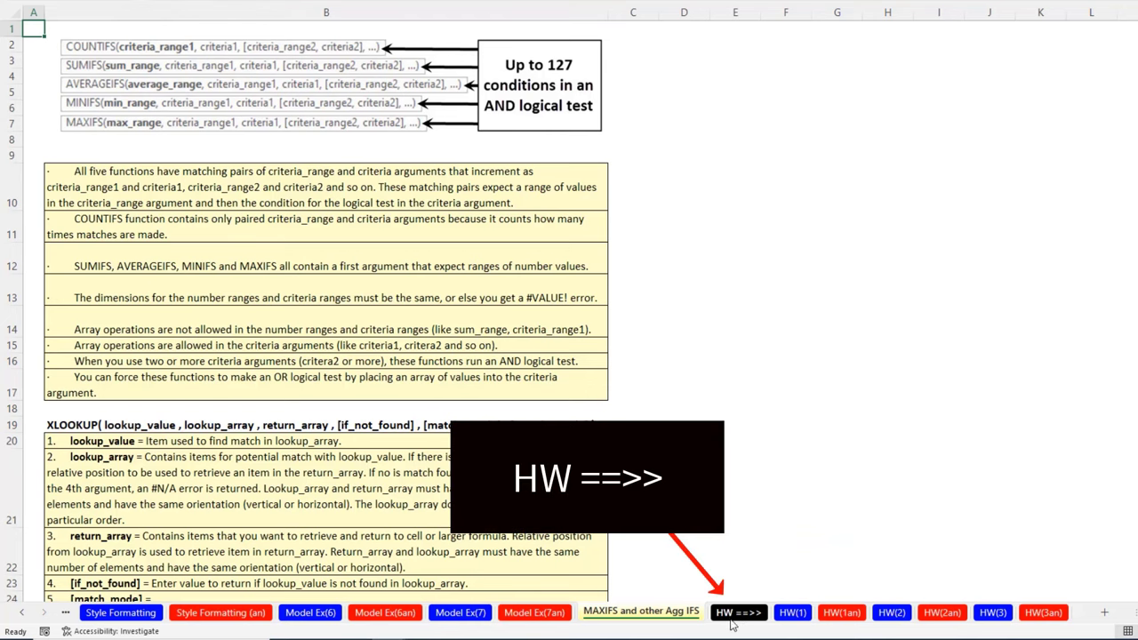
left_click(730, 616)
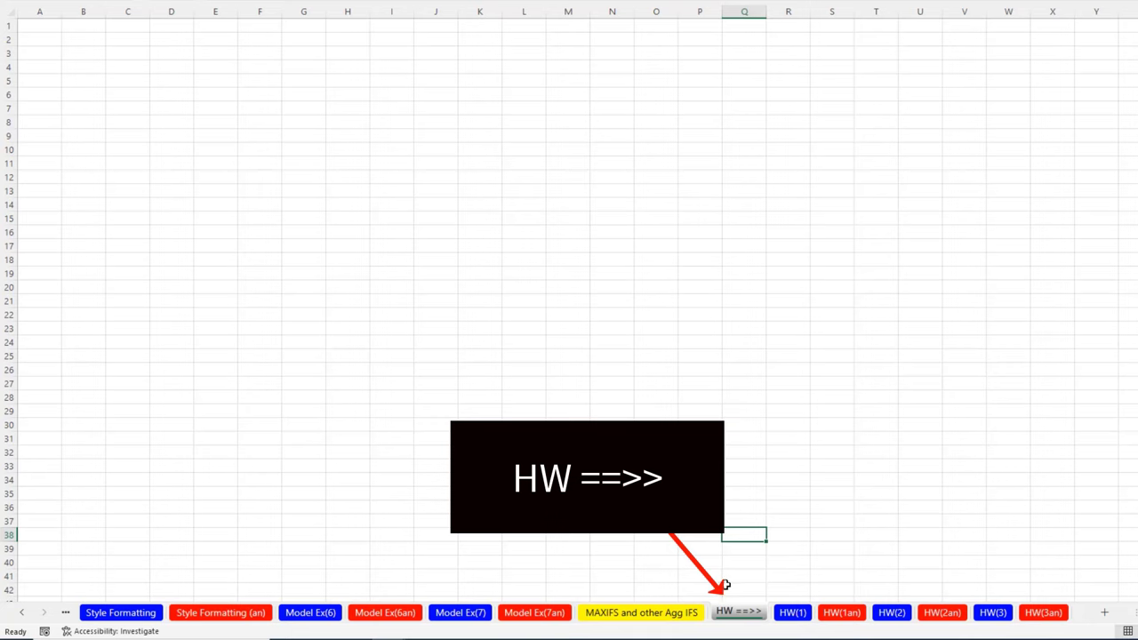
left_click(792, 615)
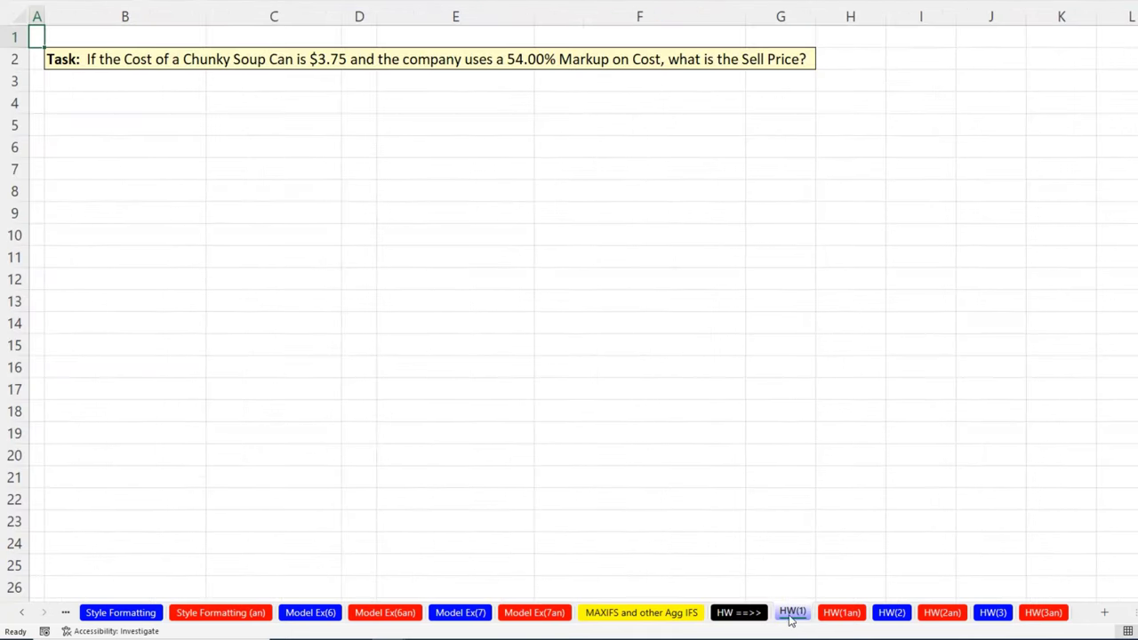
left_click(836, 615)
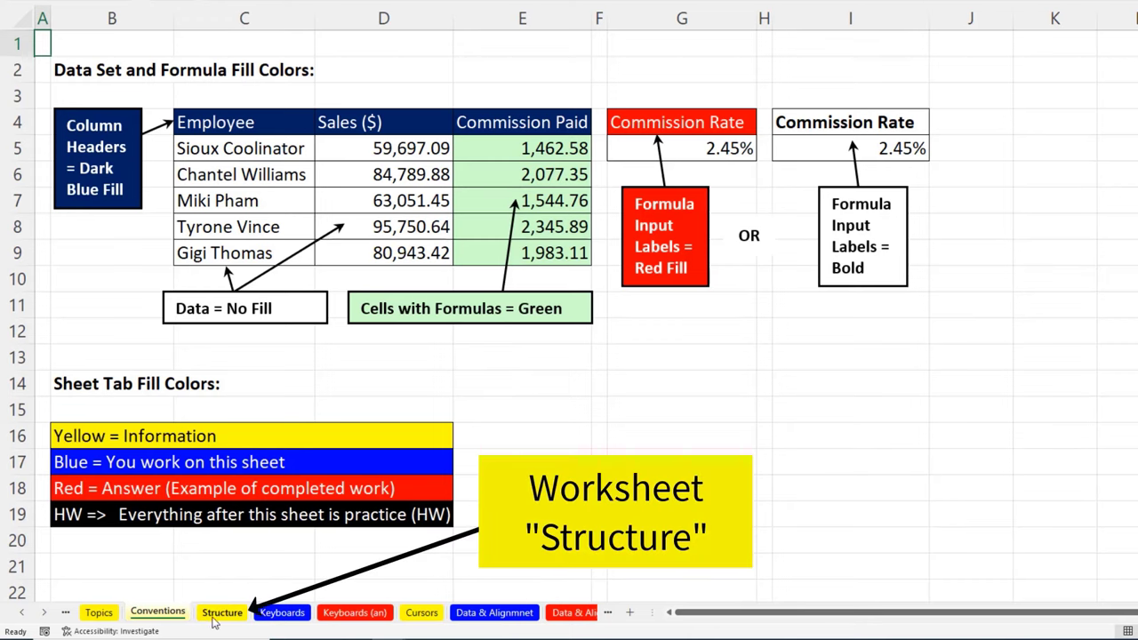
Open the Structure sheet and select B2 (Excel Layout heading) and D20
left_click(228, 615)
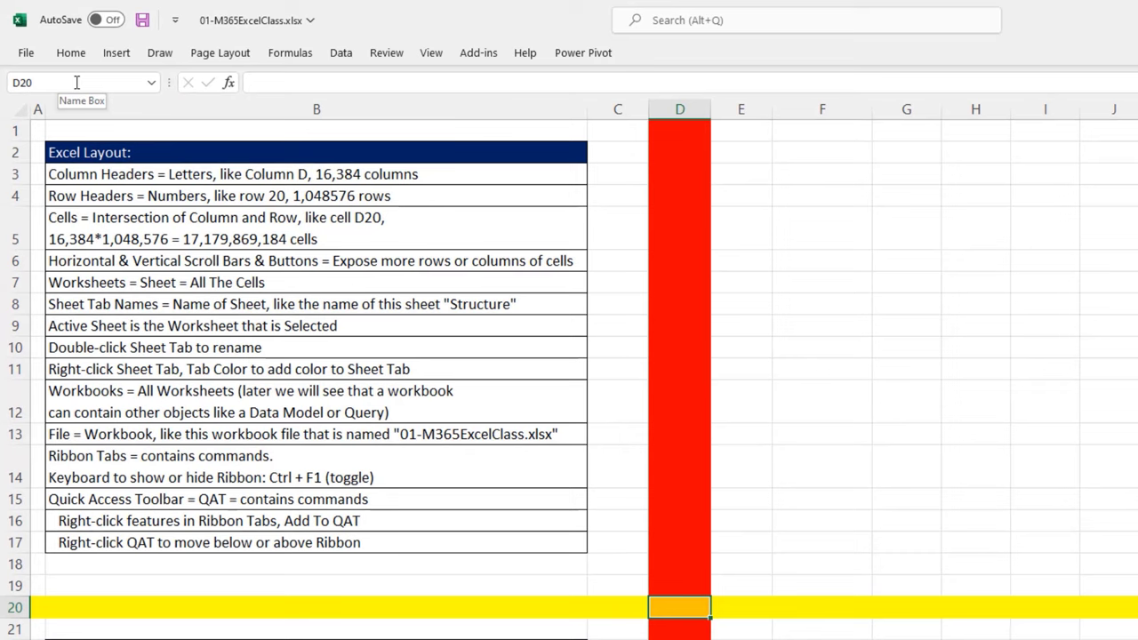
left_click(83, 153)
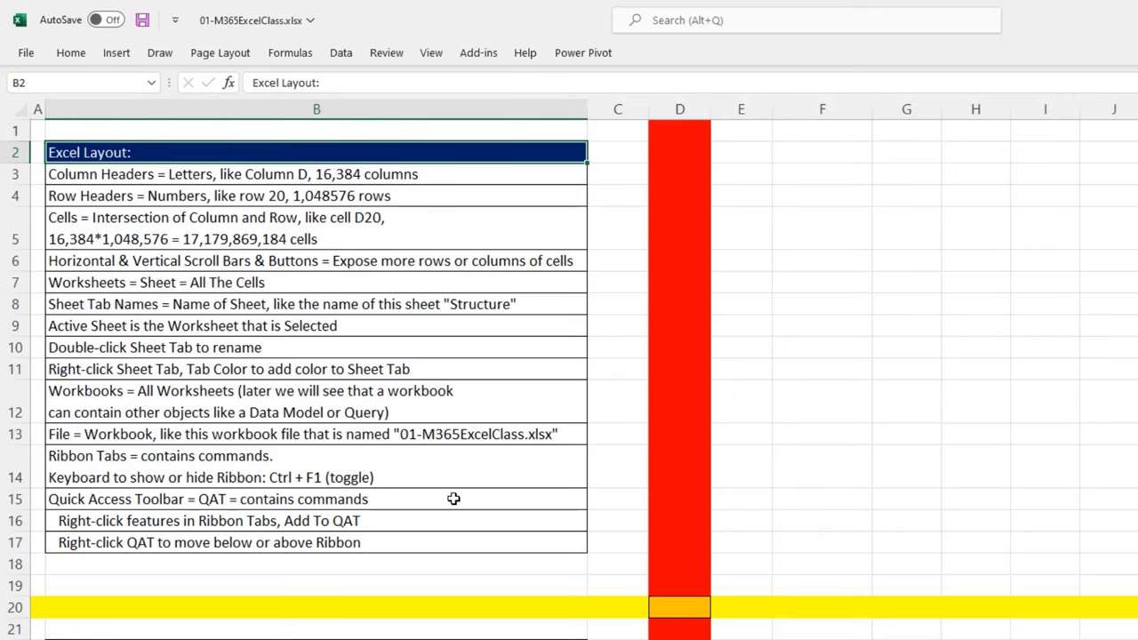
left_click(678, 608)
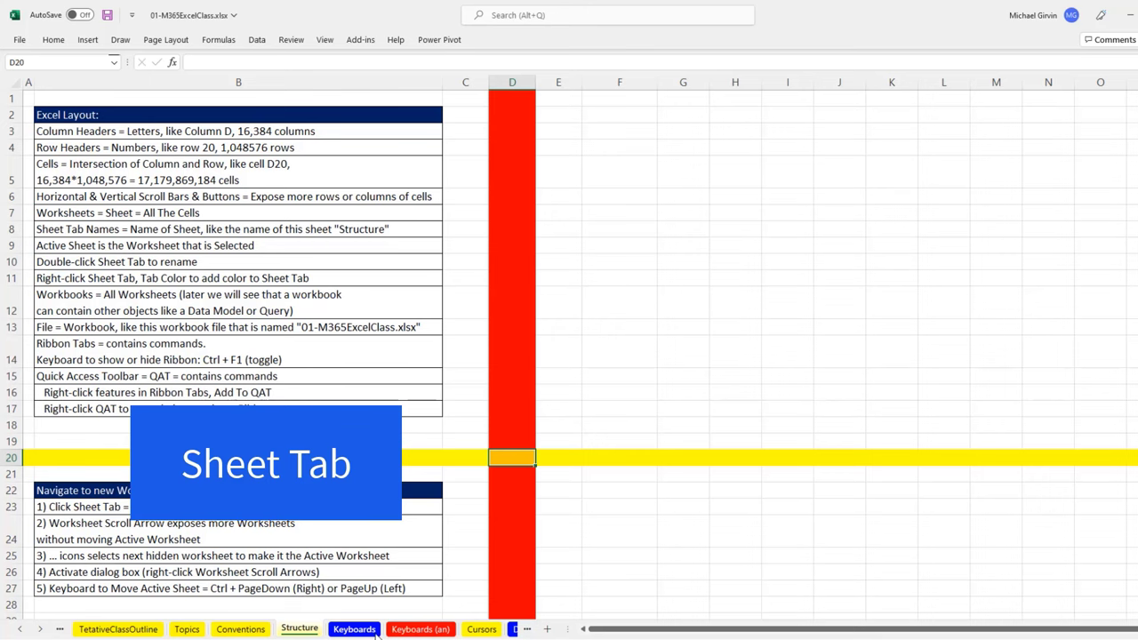
left_click(353, 632)
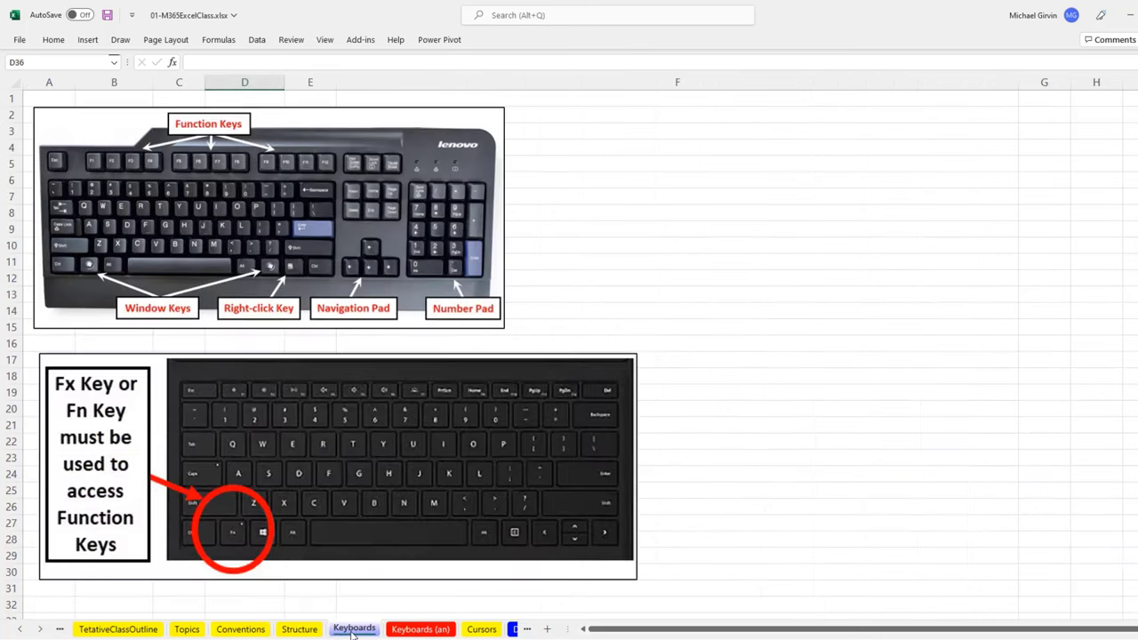
left_click(257, 632)
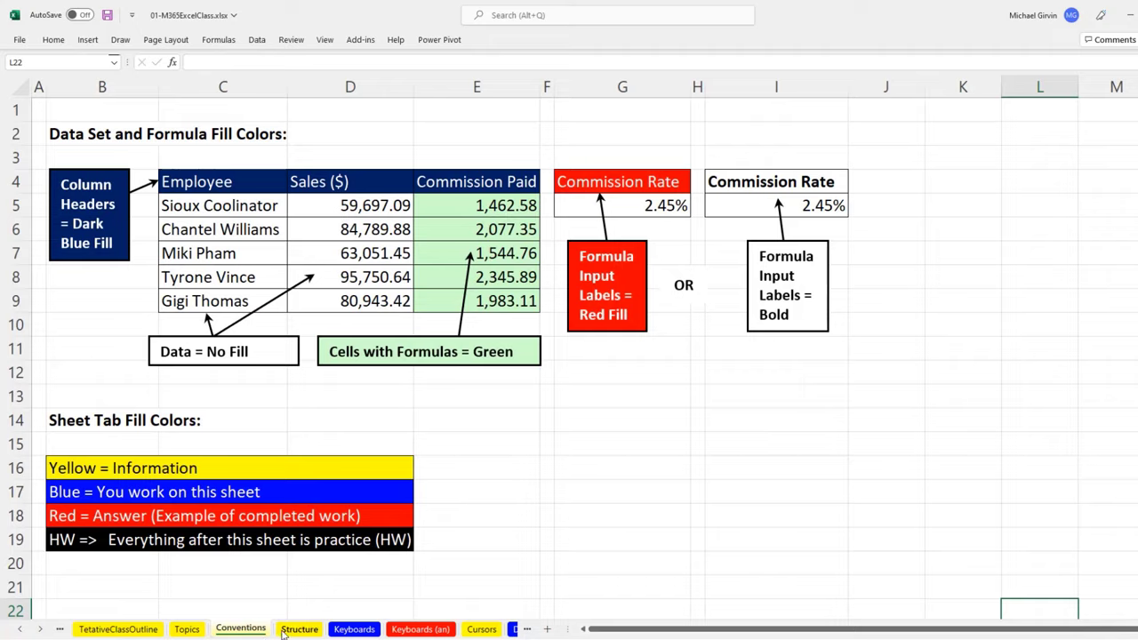
left_click(299, 629)
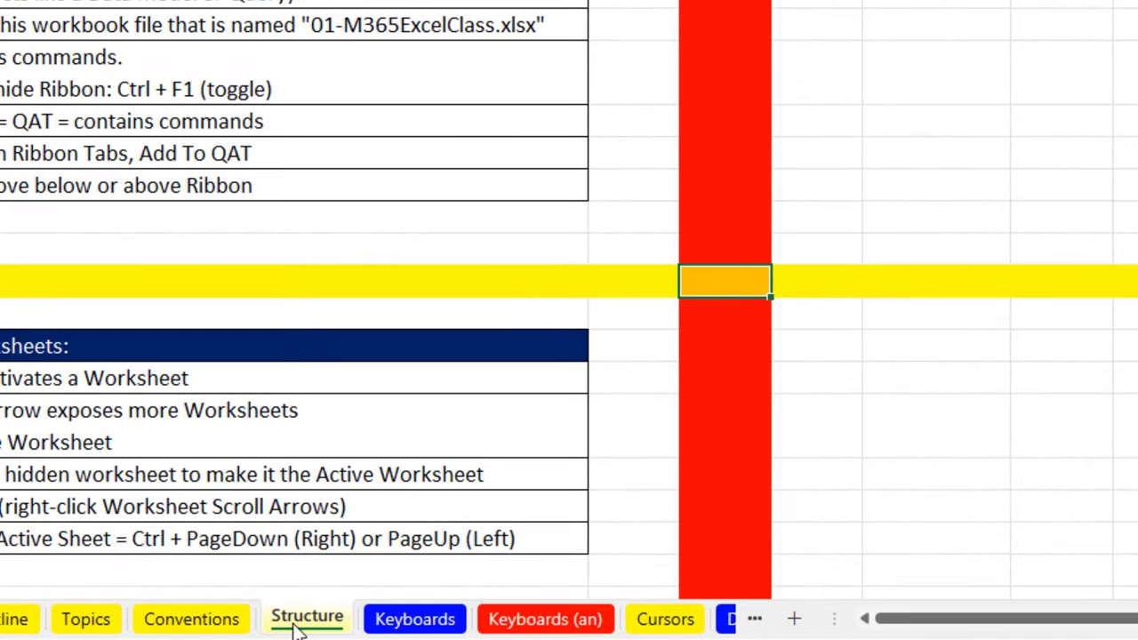
double_click(297, 628)
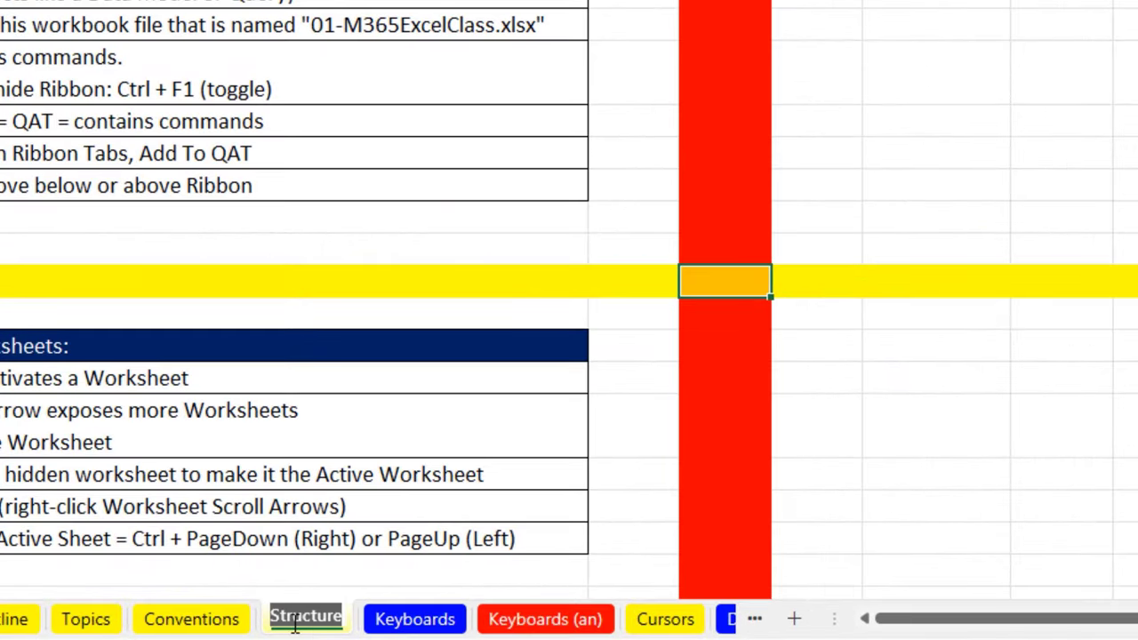
type("NewName")
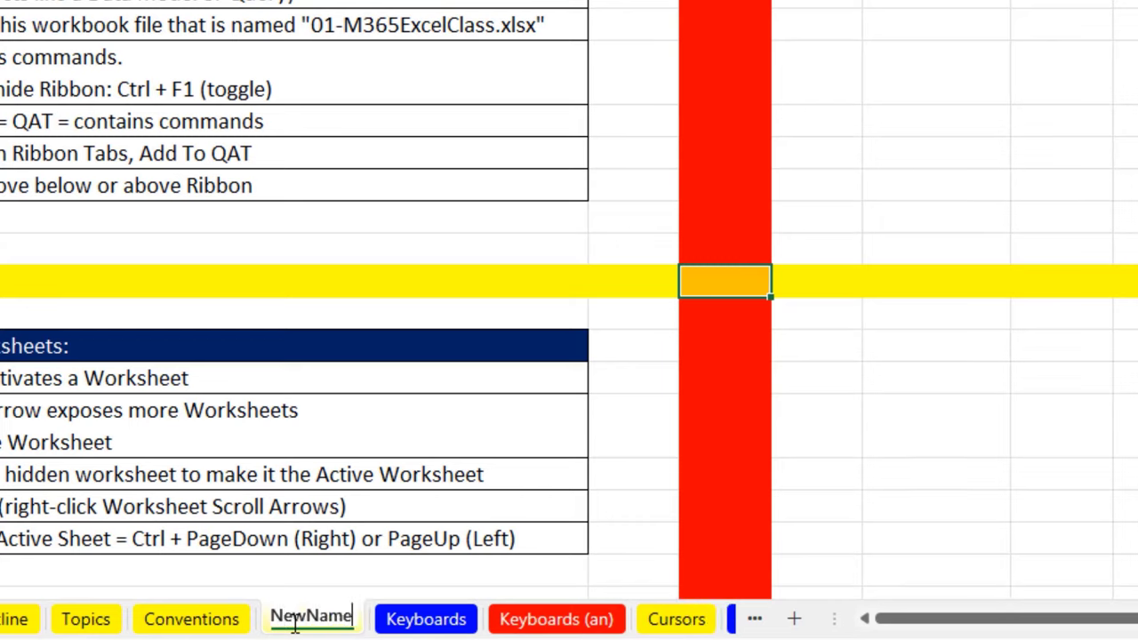
key("Return")
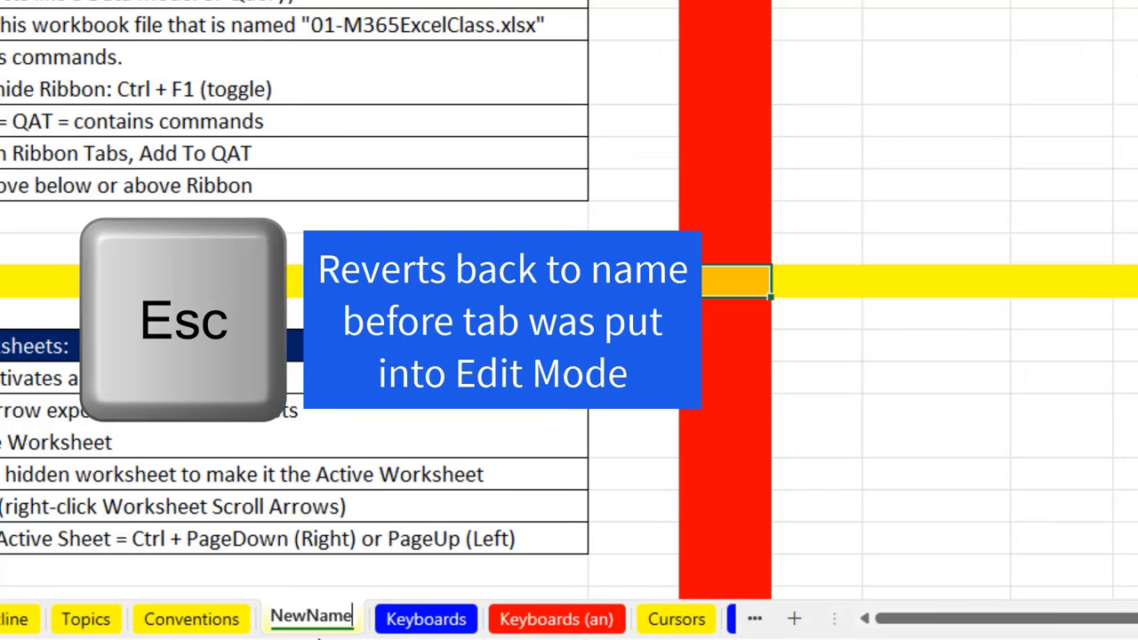
key("Escape")
right_click(302, 625)
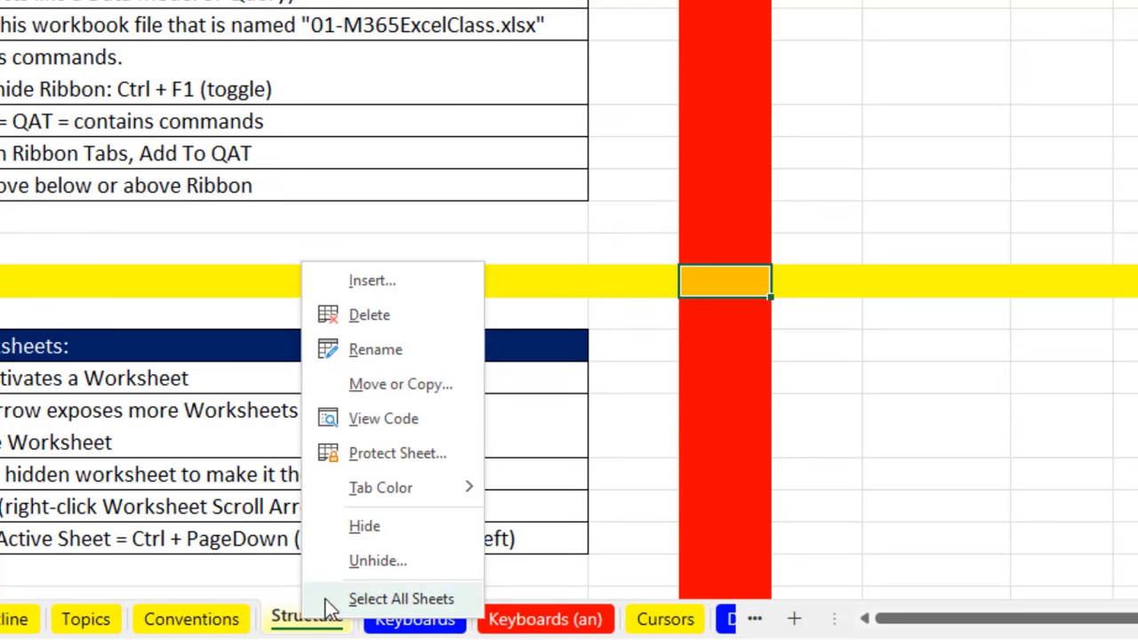
mouse_move(411, 491)
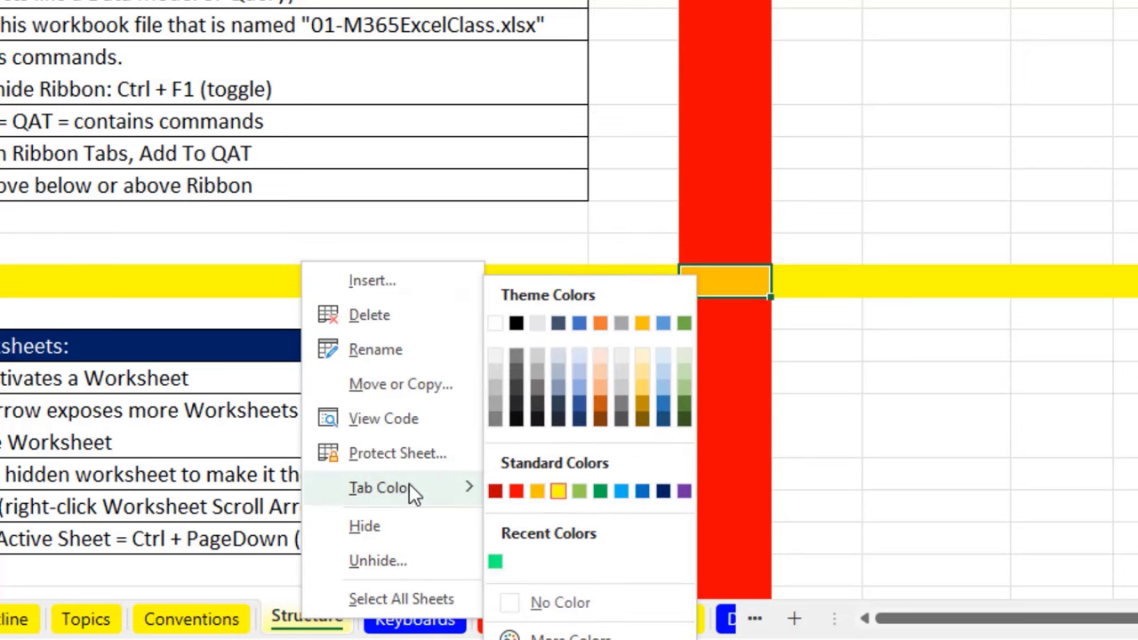
key("Escape")
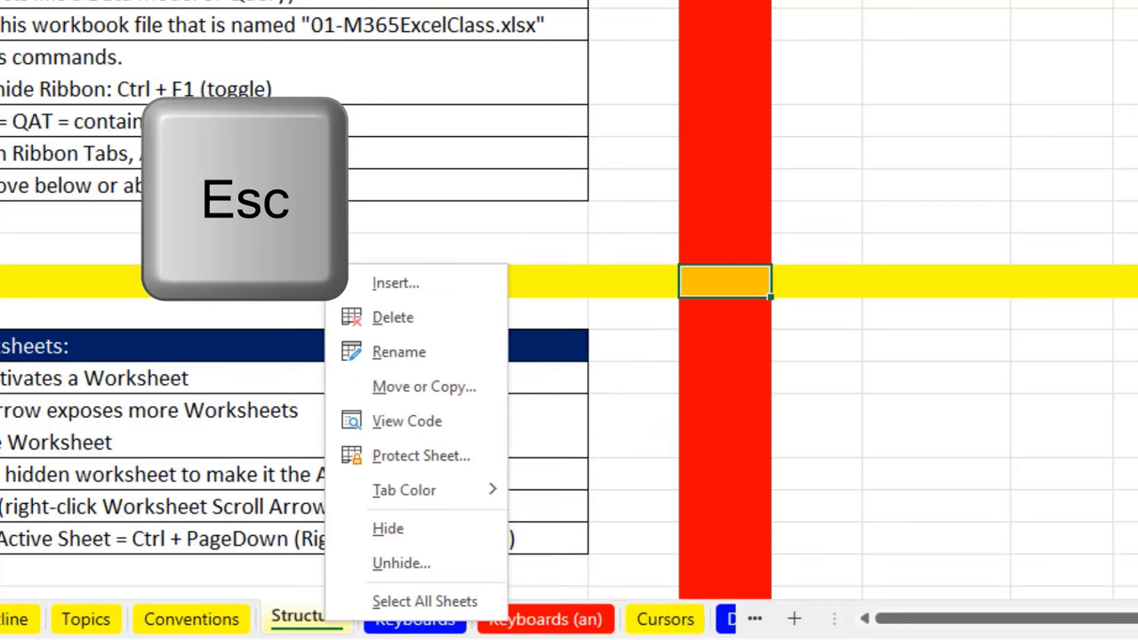
key("Escape")
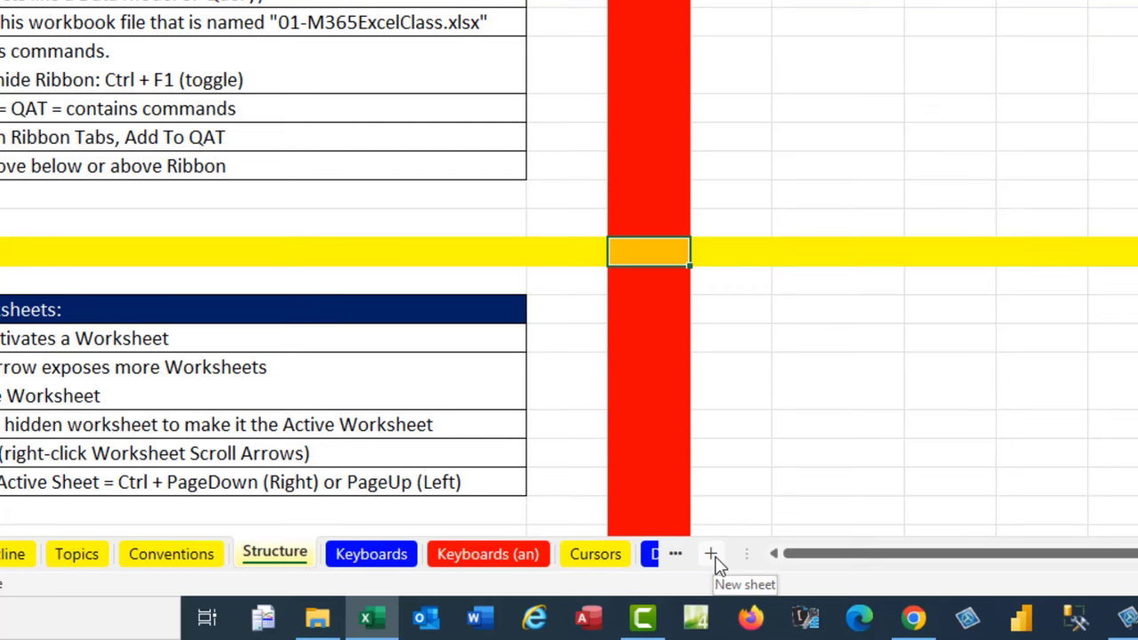
Insert a blank Sheet2 after Structure, then delete Sheet2 from the workbook
left_click(712, 555)
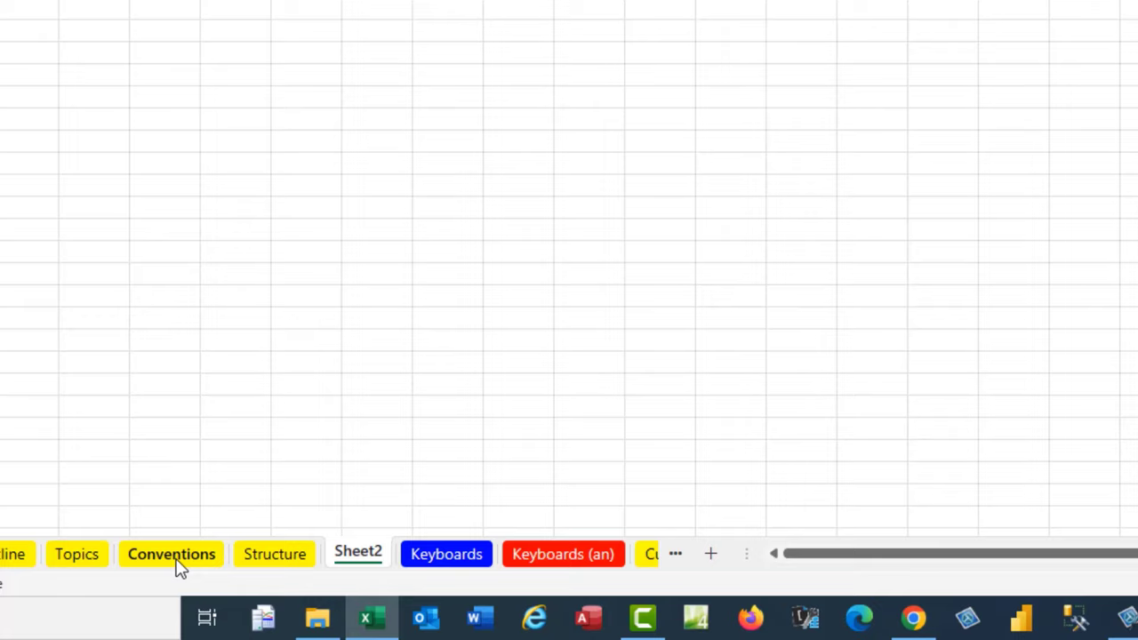
right_click(358, 560)
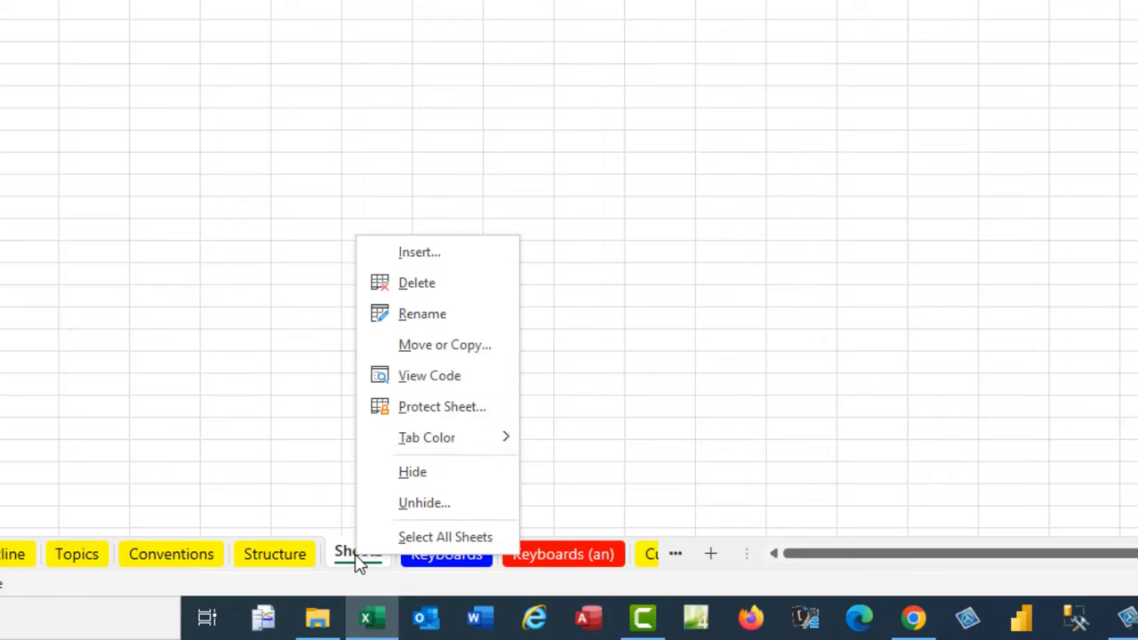
left_click(310, 458)
left_click(310, 451)
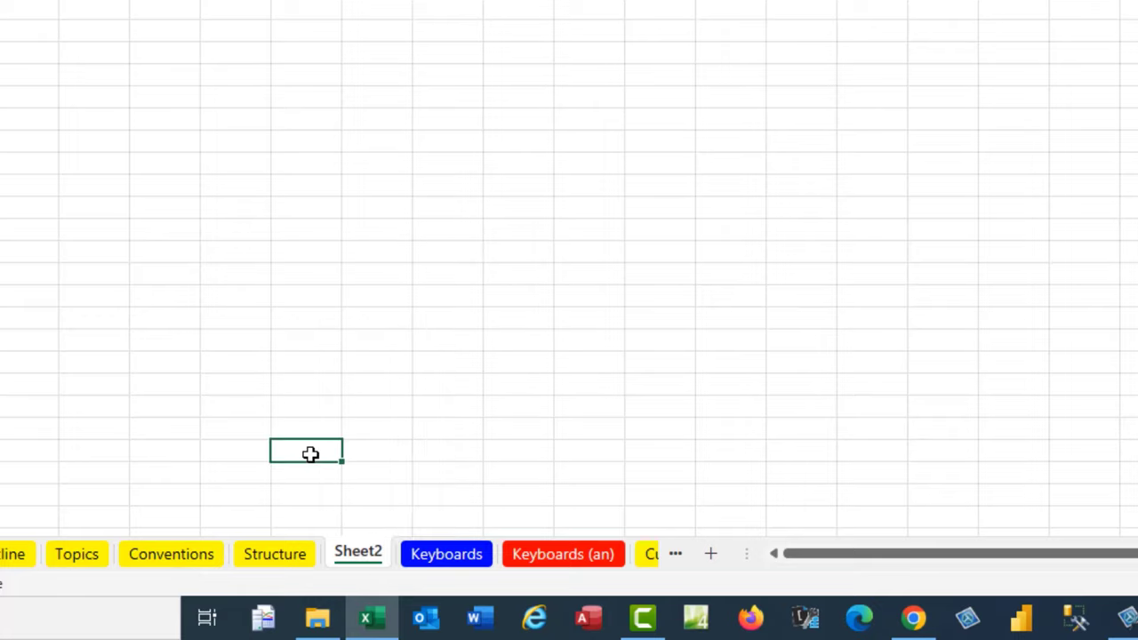
right_click(365, 567)
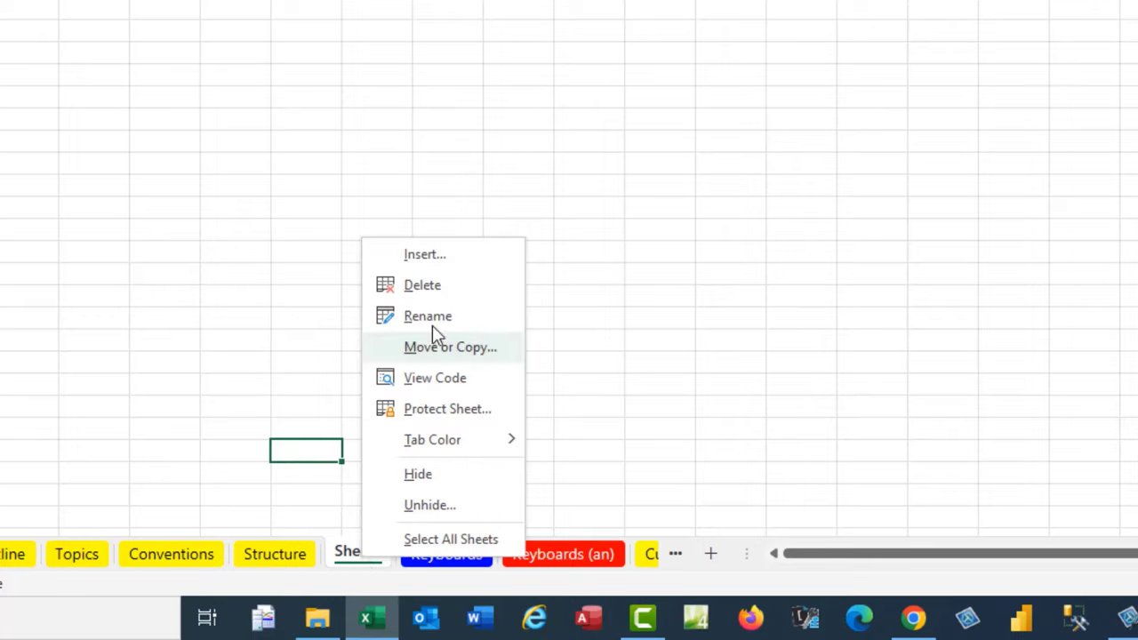
left_click(431, 284)
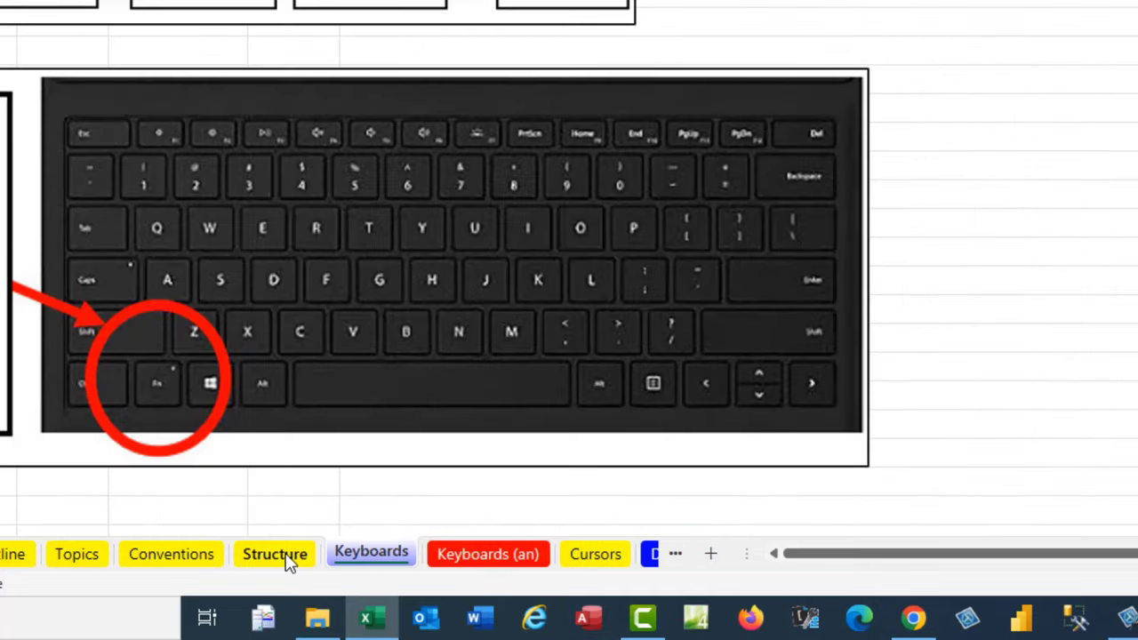
Switch back and forth among the Structure, Conventions and Keyboards tabs, finishing on Structure
left_click(287, 562)
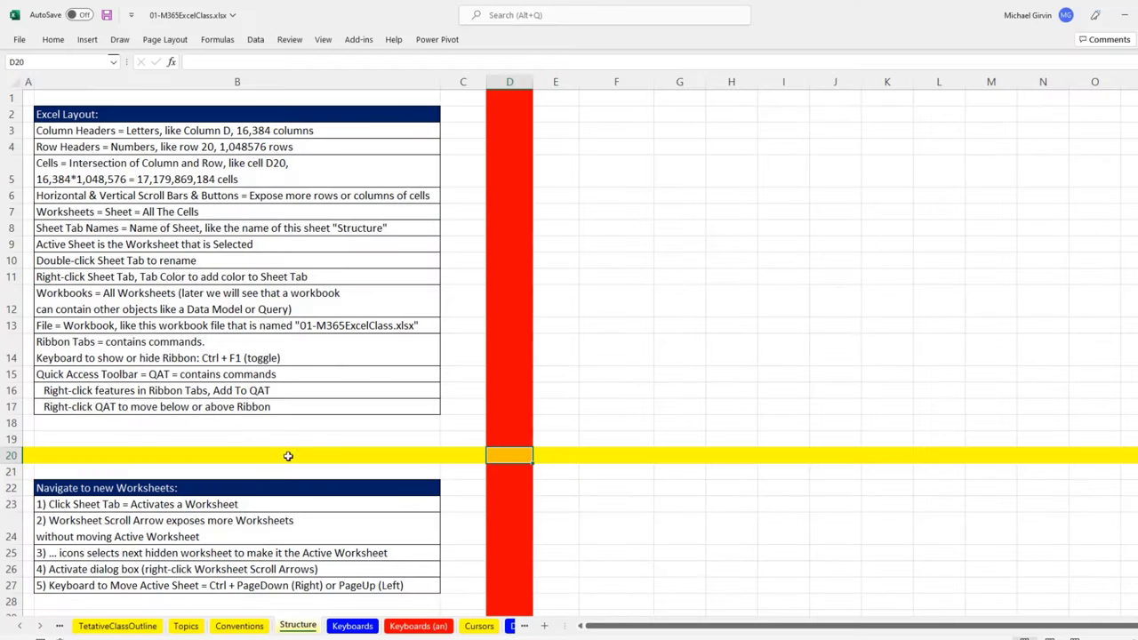
left_click(236, 625)
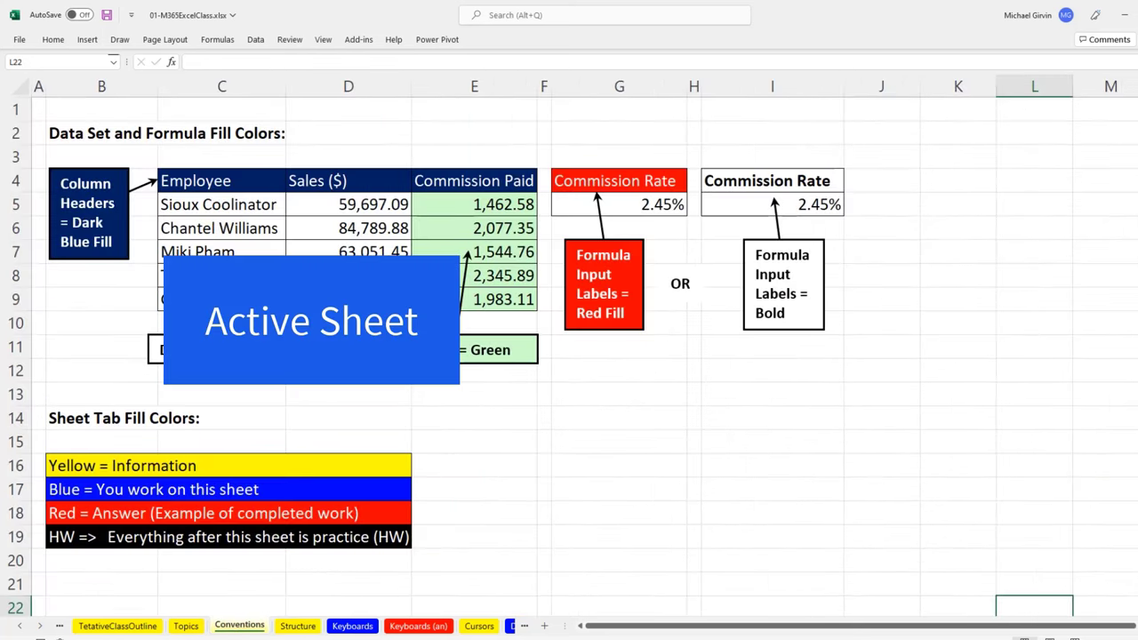
left_click(295, 627)
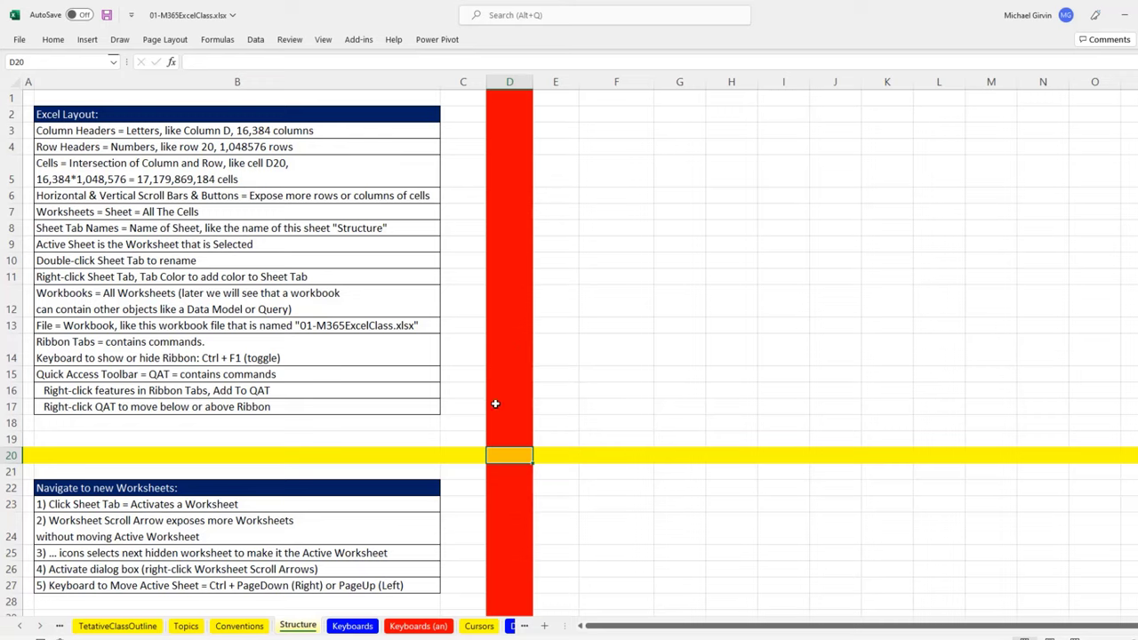
left_click(233, 627)
left_click(295, 627)
left_click(352, 627)
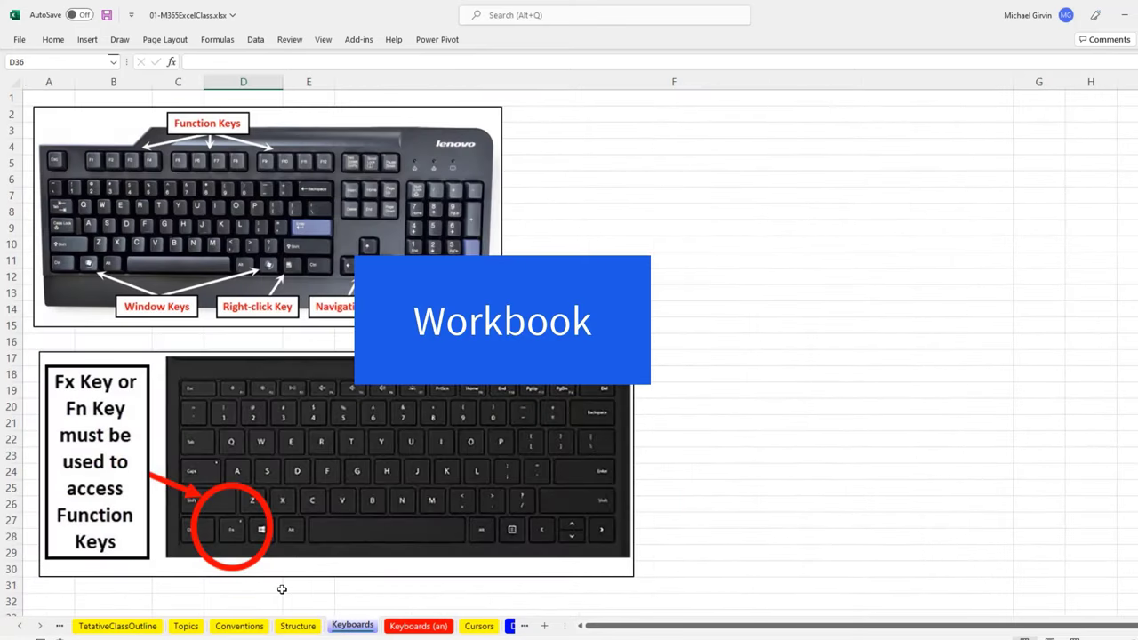
left_click(296, 626)
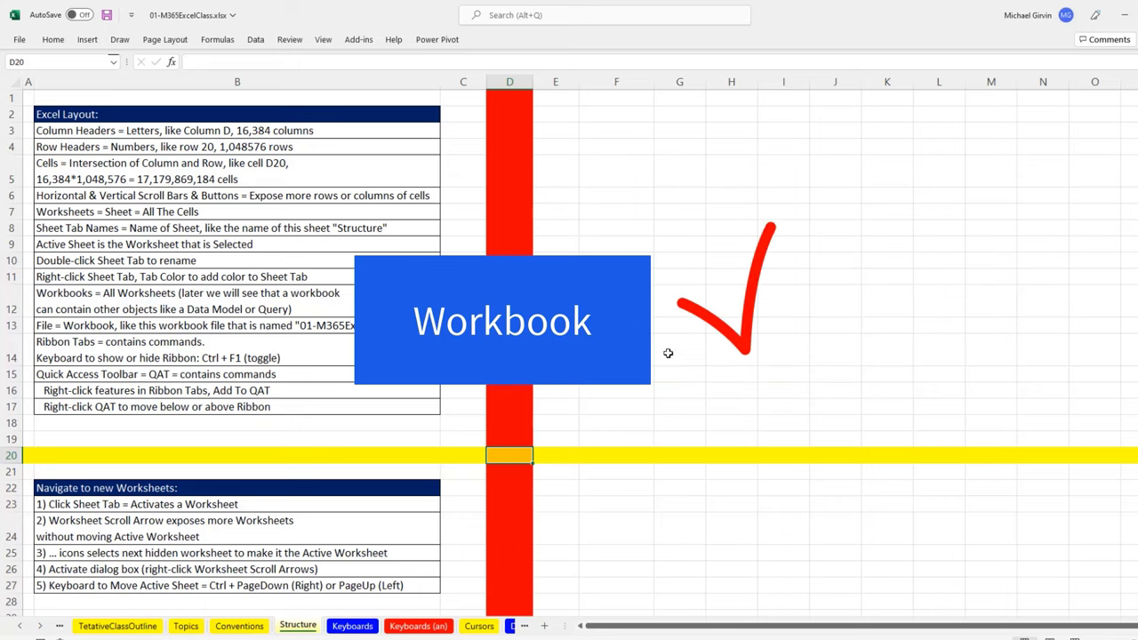
left_click(242, 627)
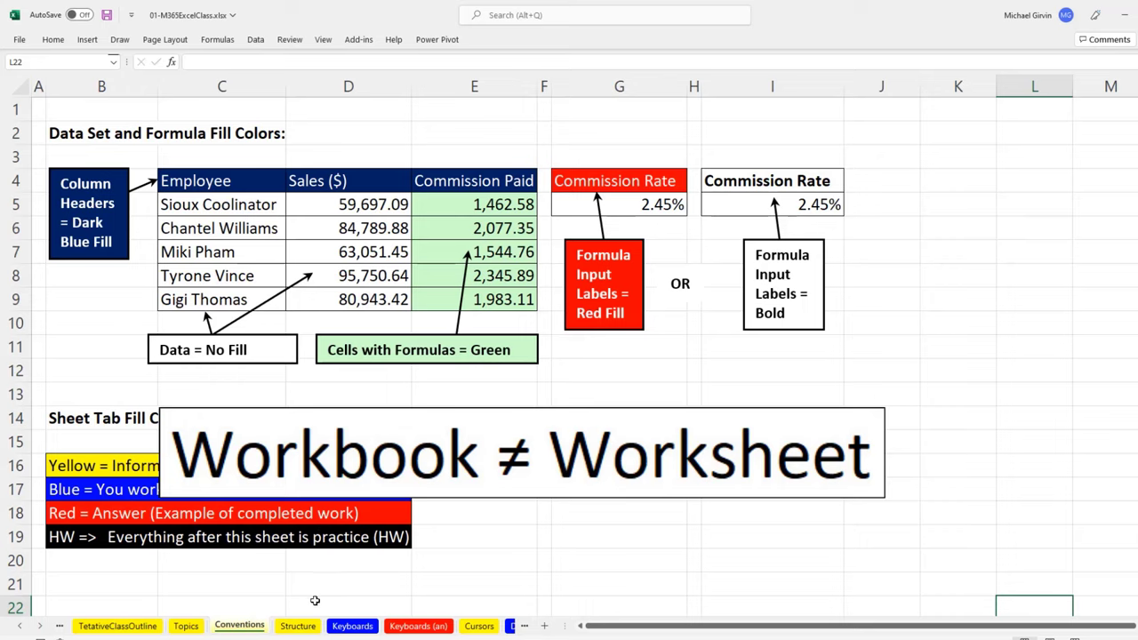
left_click(311, 628)
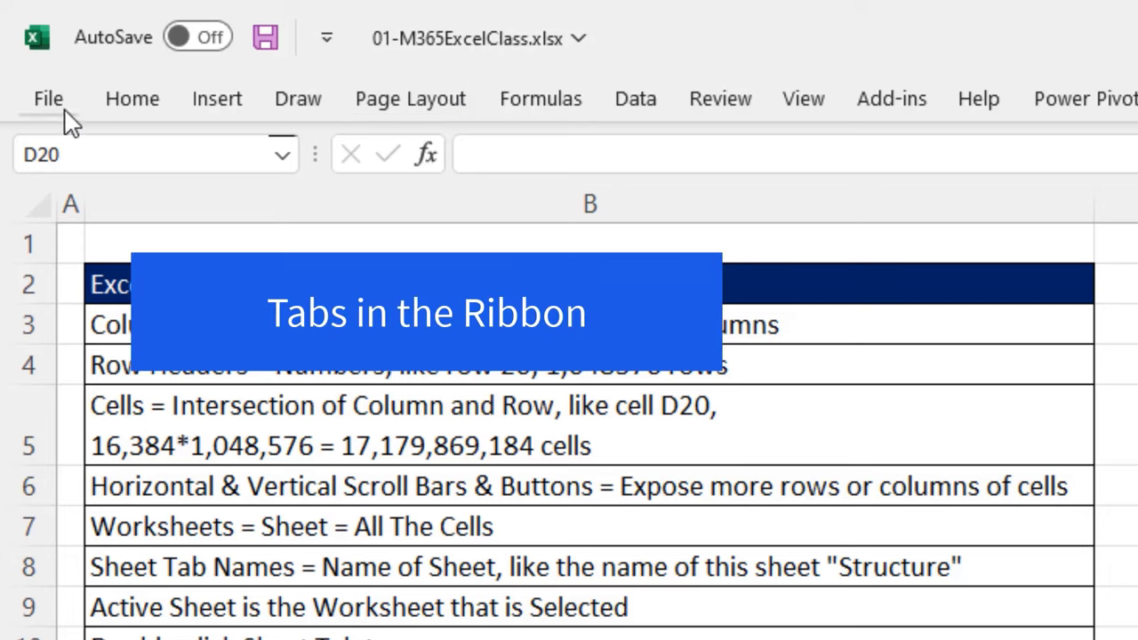
right_click(138, 104)
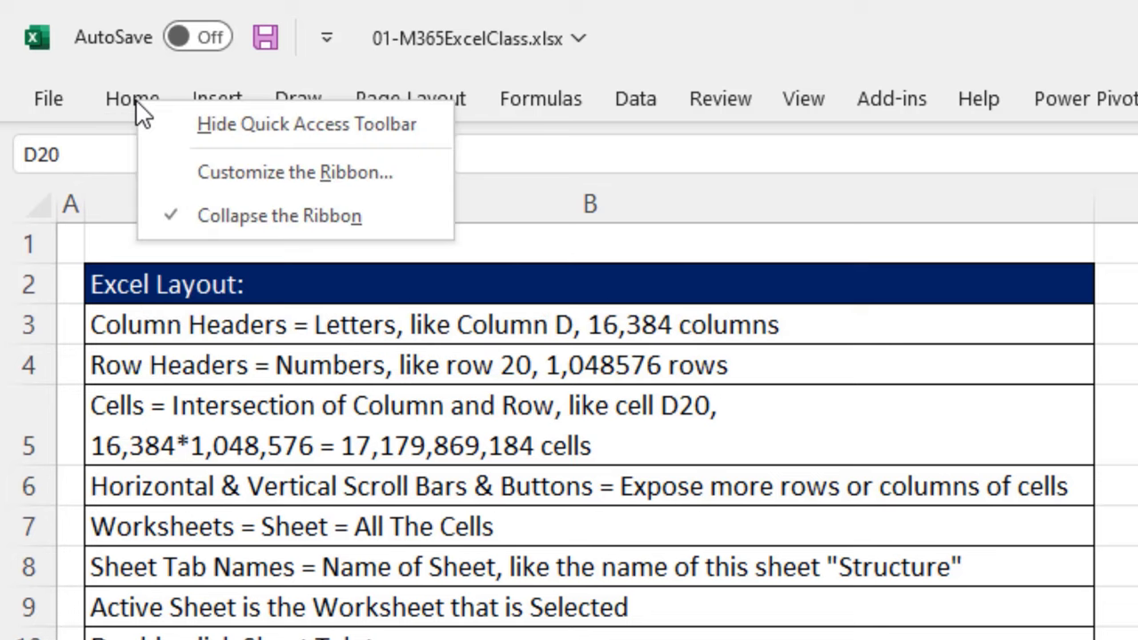
left_click(222, 227)
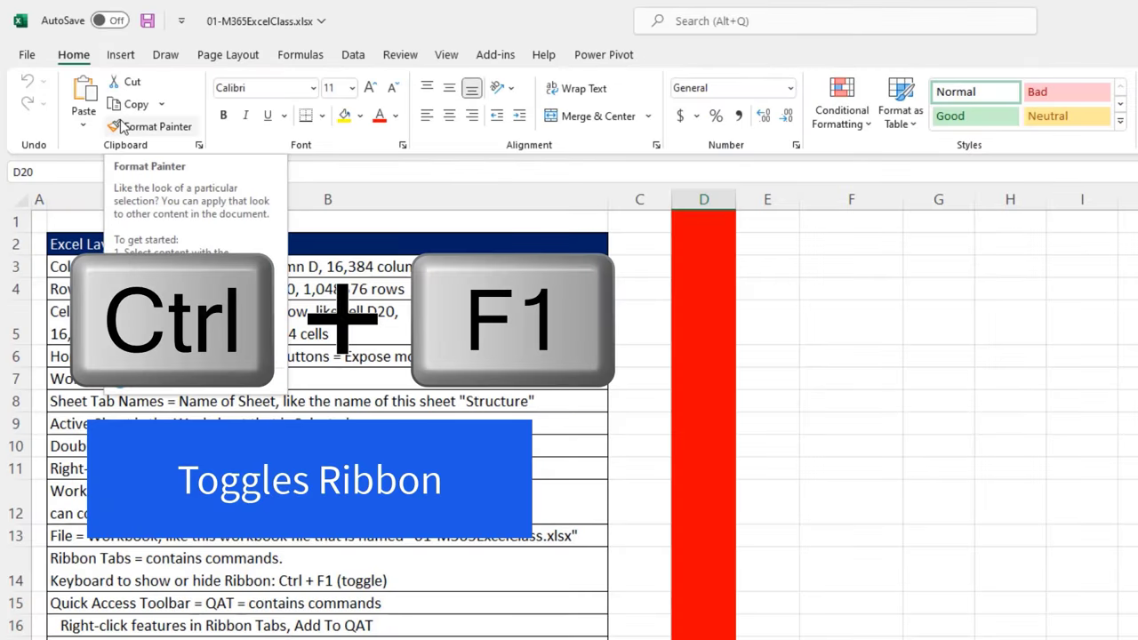
key("ctrl+F1")
key("ctrl+F1")
key("ctrl+F1")
key("ctrl+F1")
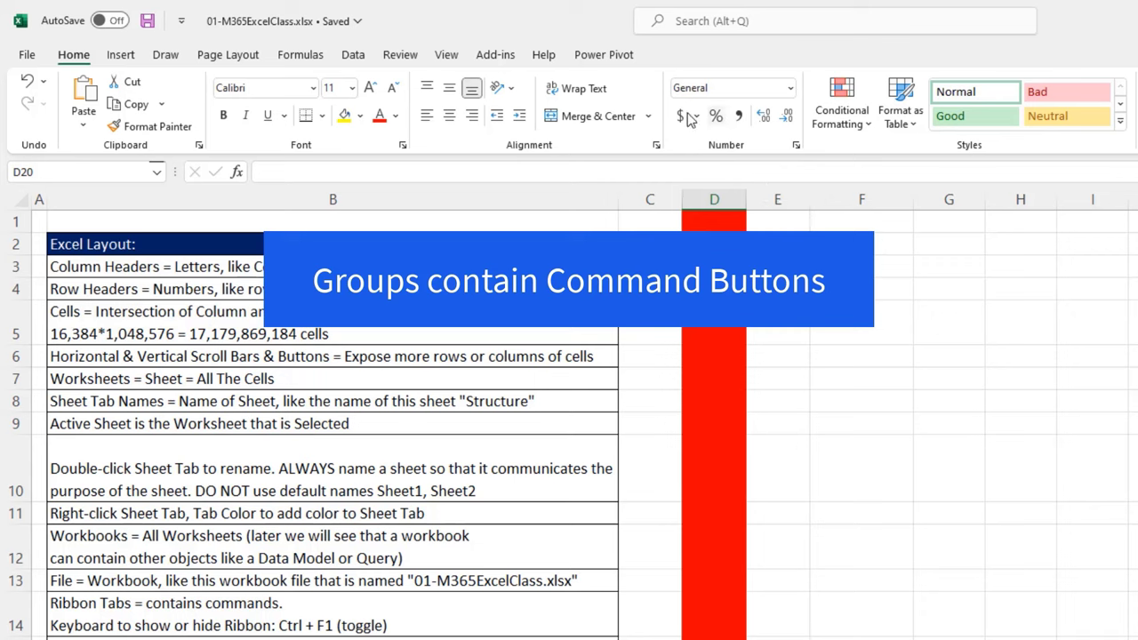
left_click(129, 56)
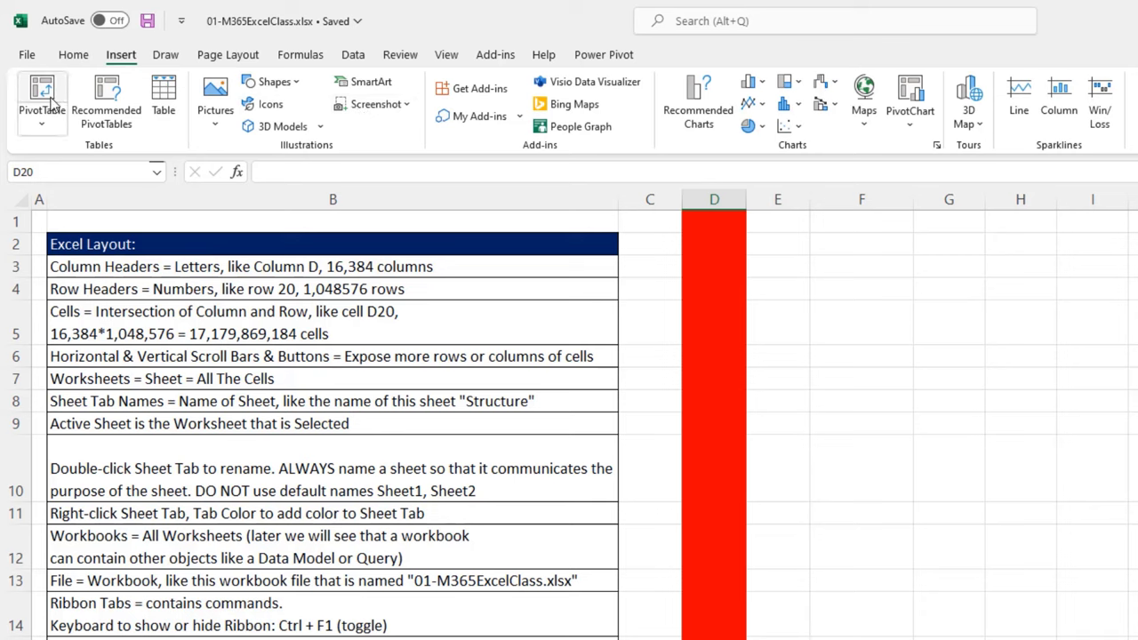
left_click(355, 58)
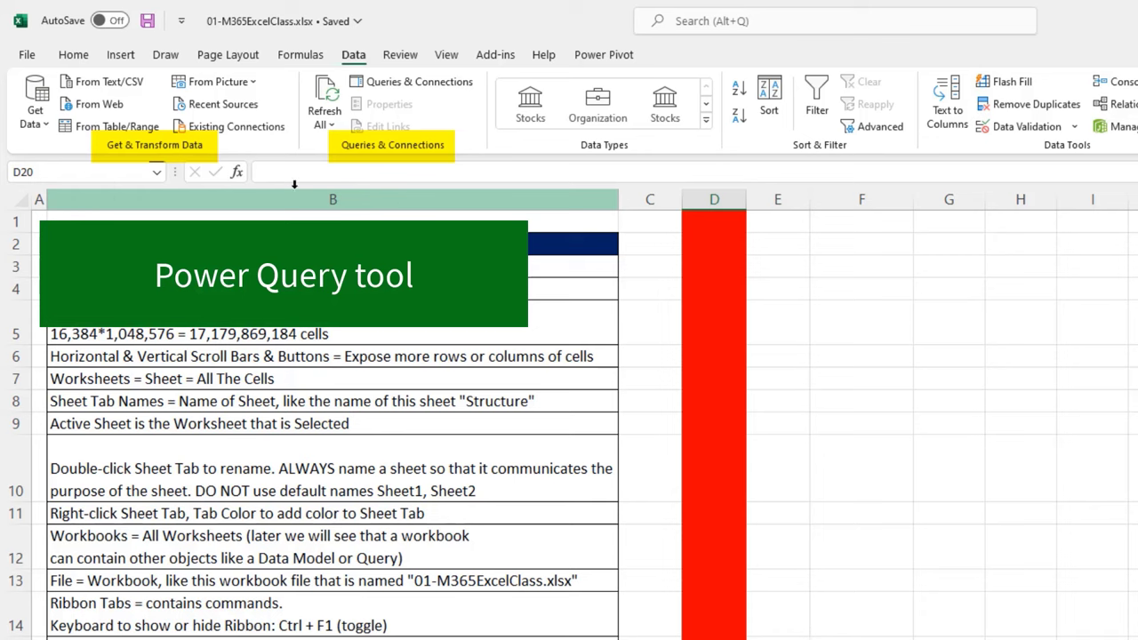
Return to the Home tab, save the workbook, and open the Customize Quick Access Toolbar menu
left_click(75, 56)
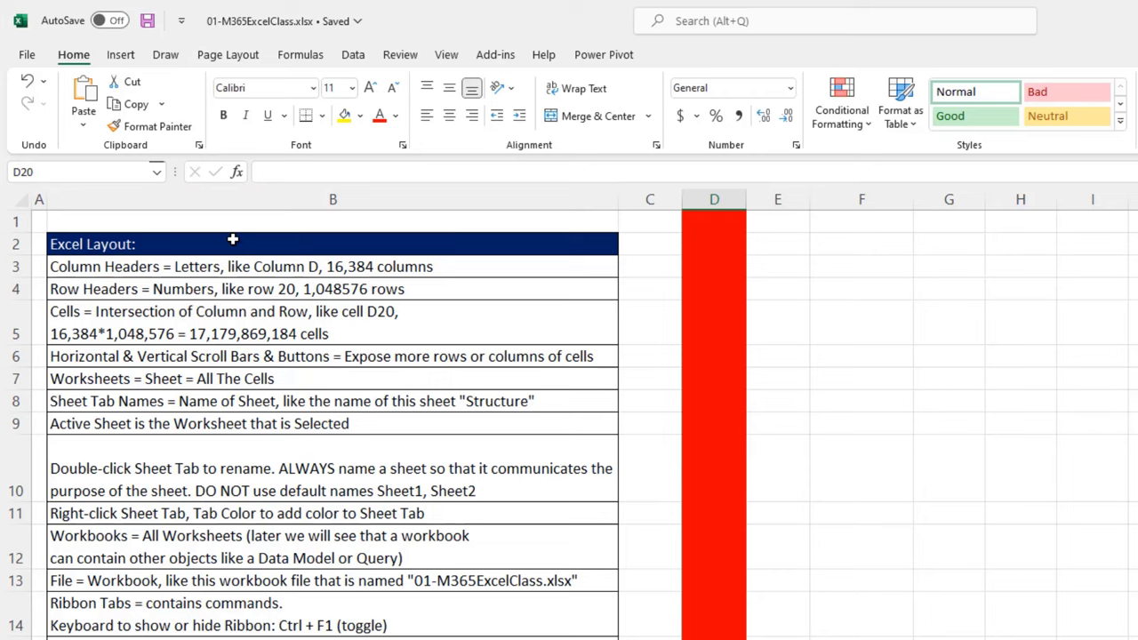
key("ctrl+s")
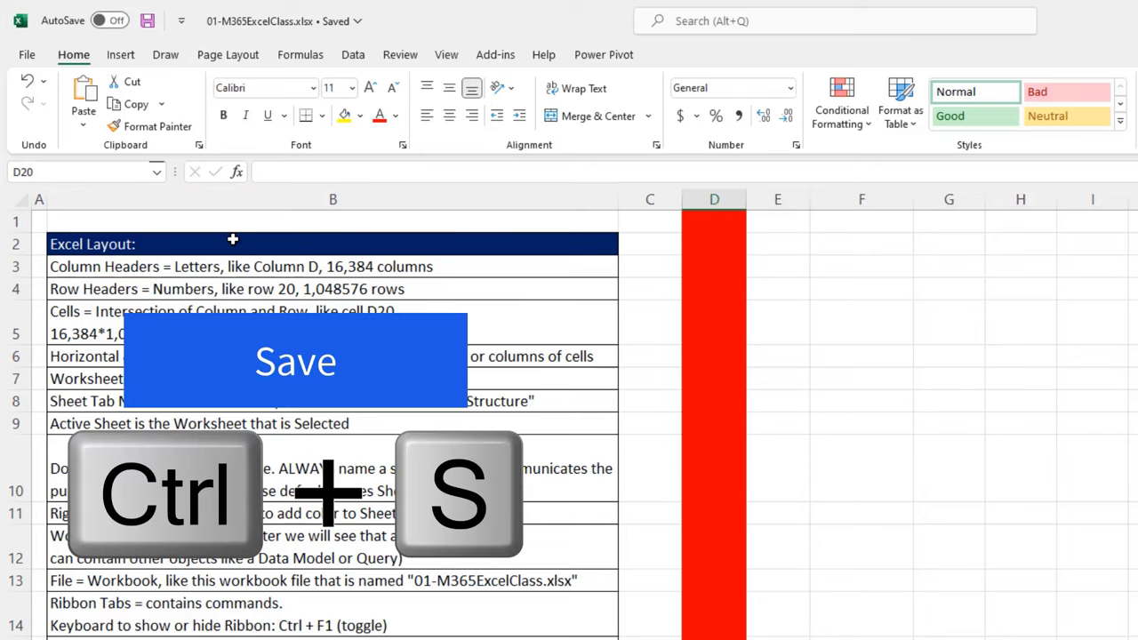
key("F12")
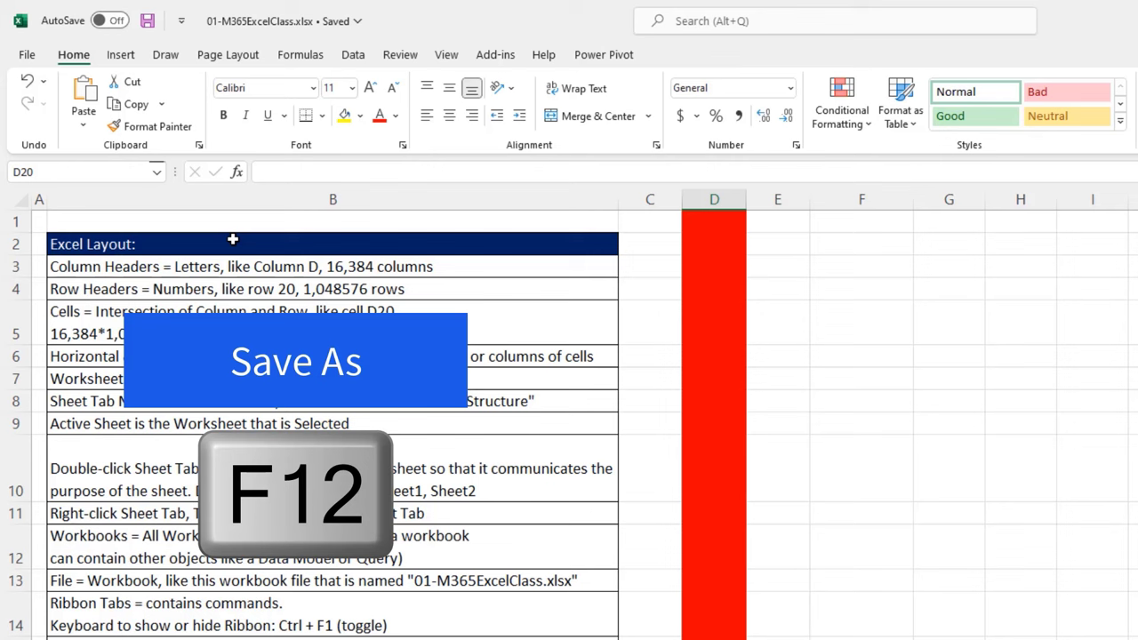
left_click(182, 25)
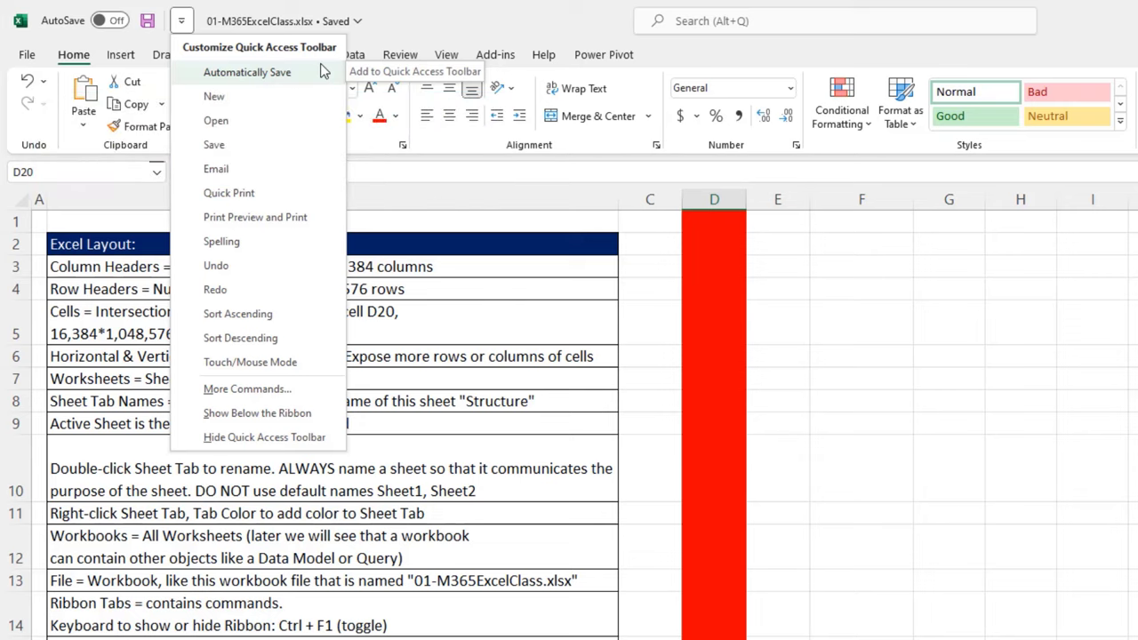
Move the Quick Access Toolbar below the ribbon and add Fill Color to it
left_click(232, 414)
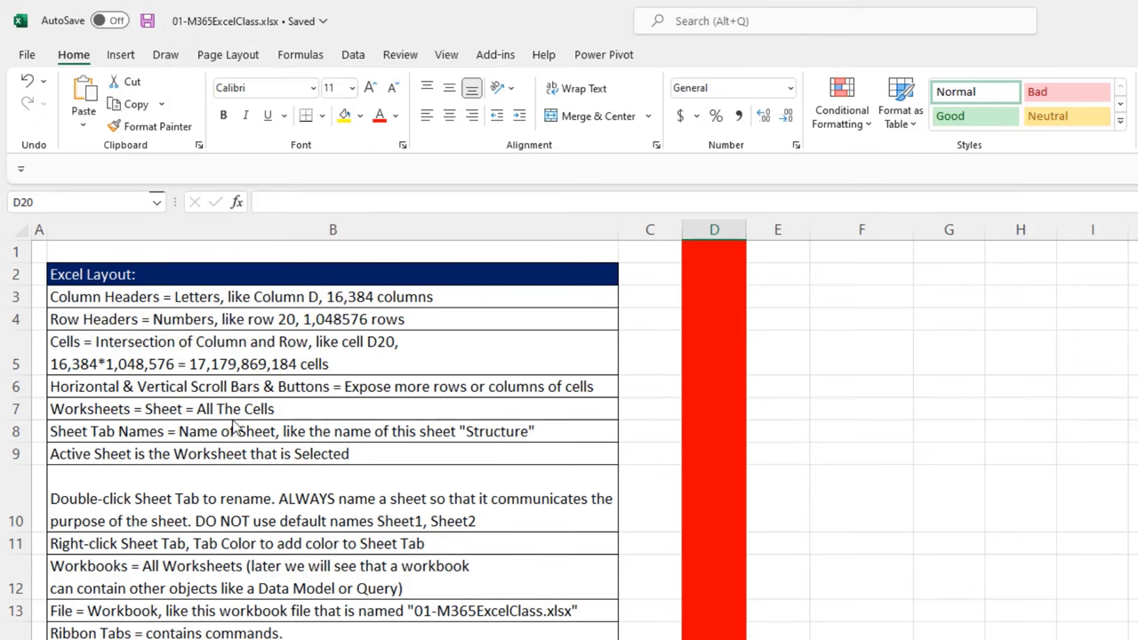
right_click(346, 122)
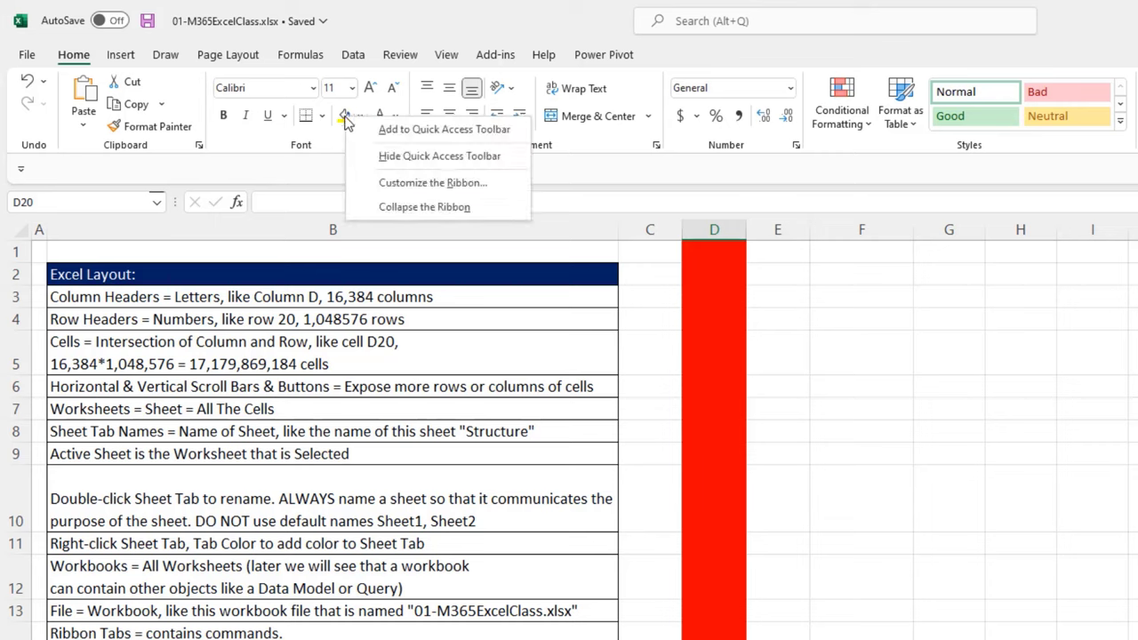
left_click(391, 131)
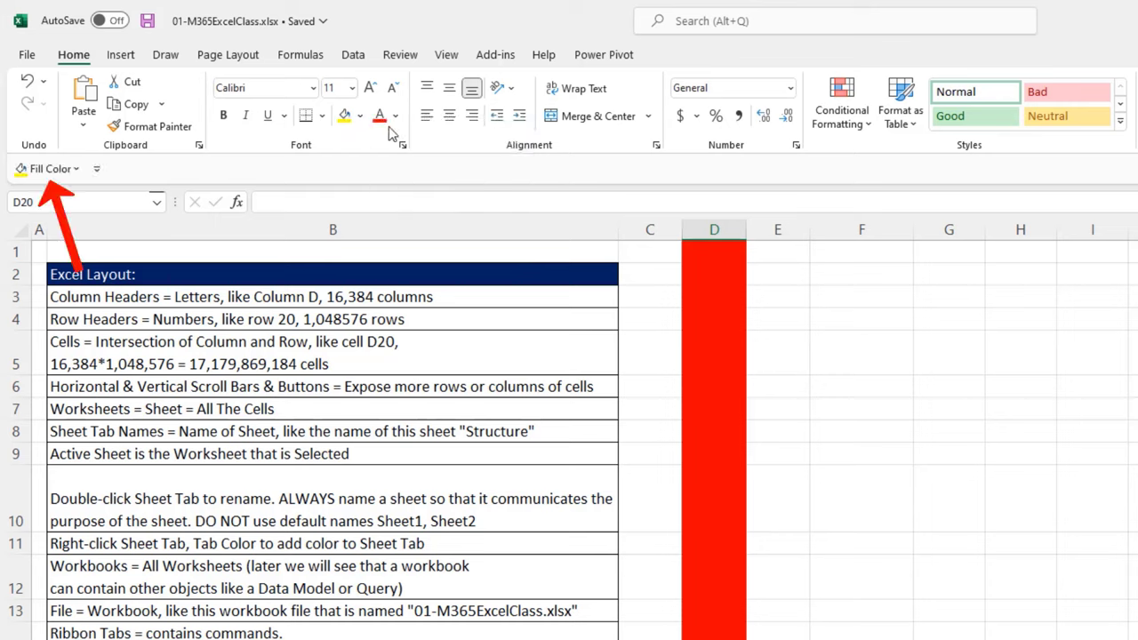
Add Wrap Text, Increase Decimal and Decrease Decimal to the Quick Access Toolbar
right_click(567, 89)
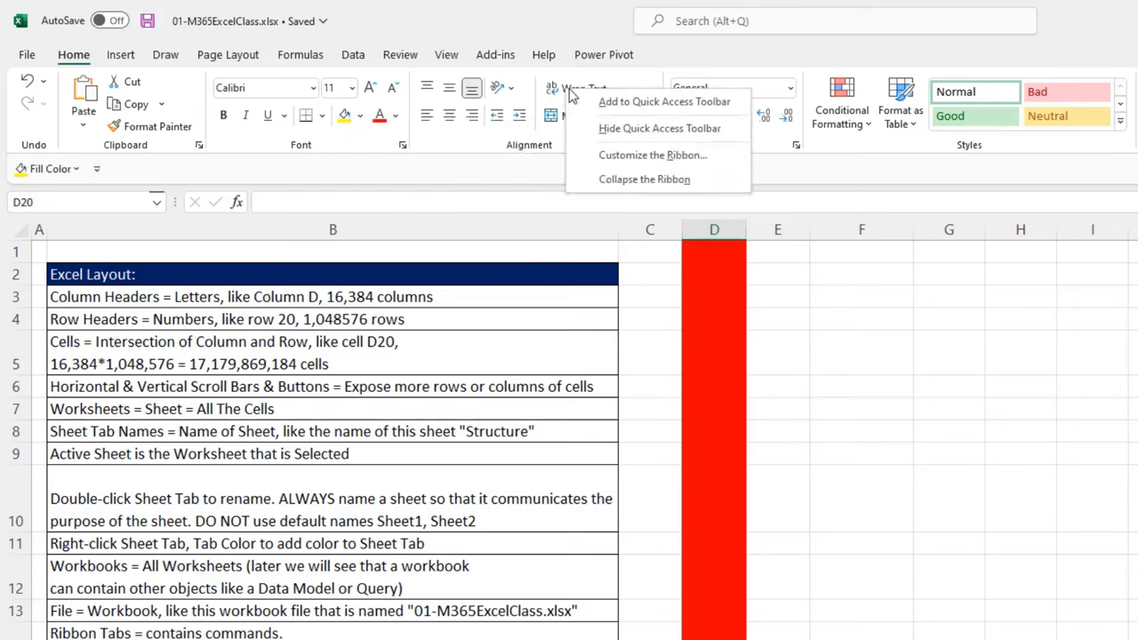
left_click(602, 104)
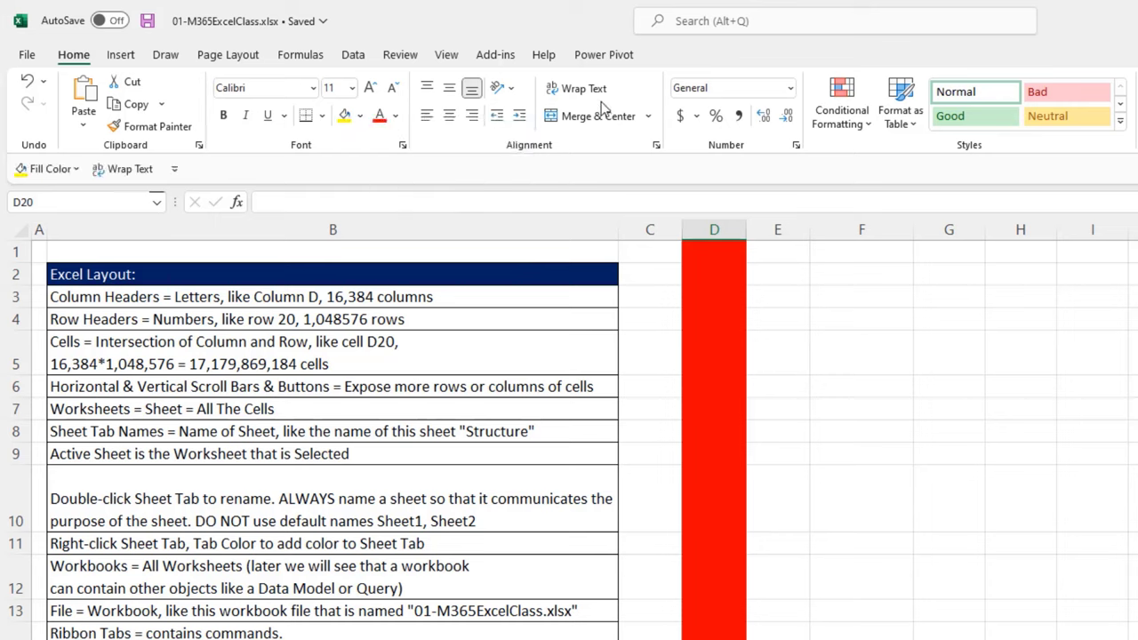
right_click(766, 122)
left_click(800, 129)
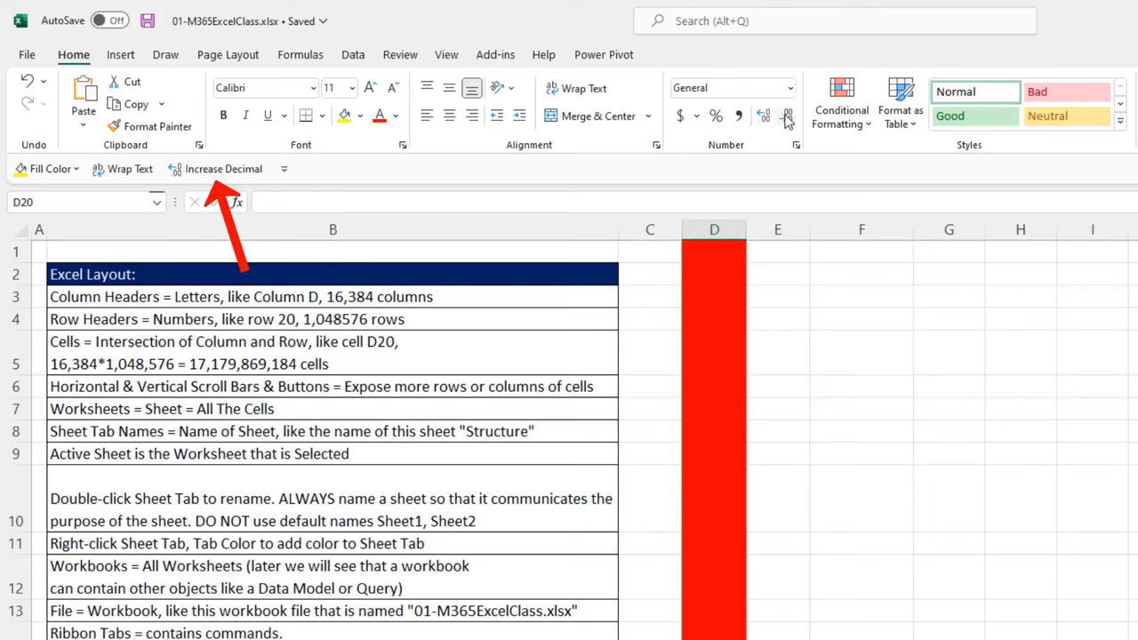
right_click(788, 117)
left_click(823, 129)
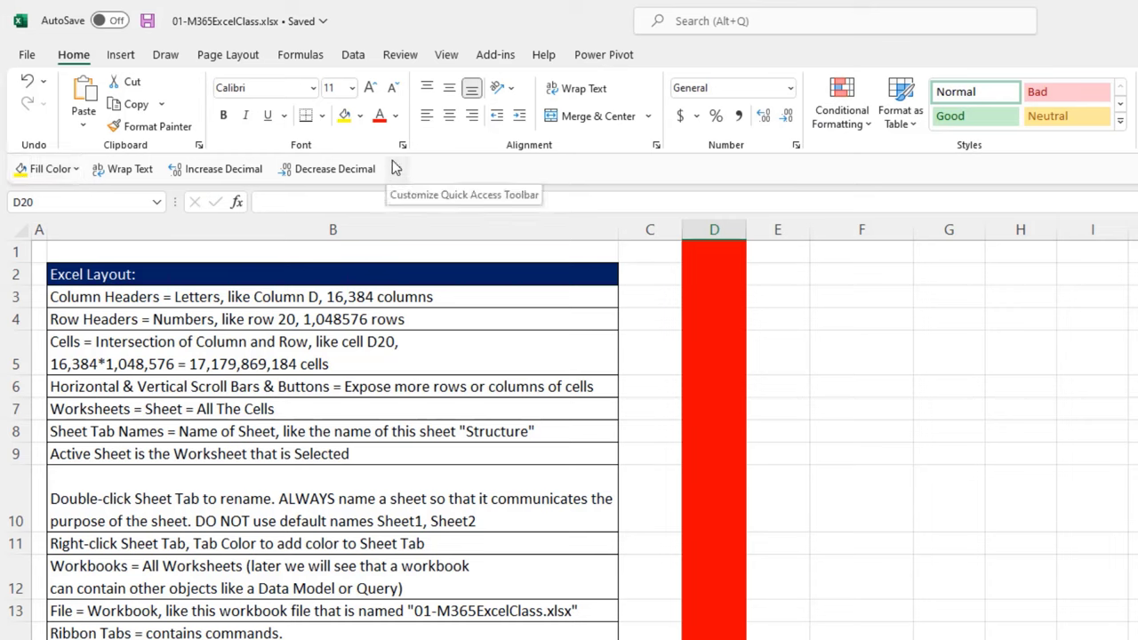
From the Data tab, add Queries & Connections and Launch Power Query Editor to the Quick Access Toolbar
left_click(354, 56)
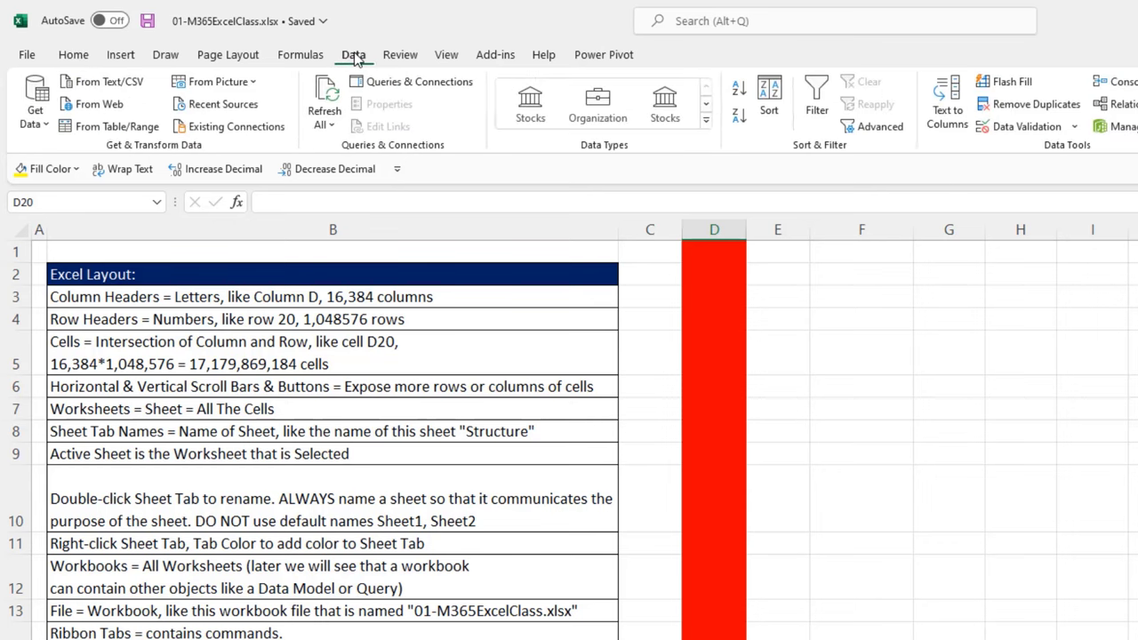
right_click(391, 81)
left_click(445, 93)
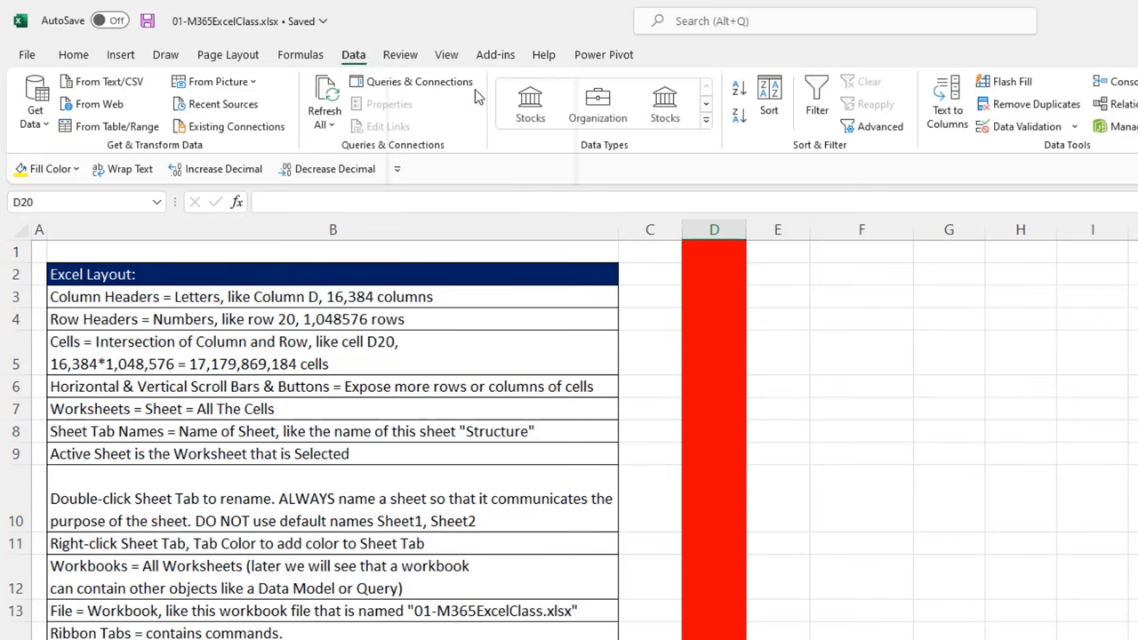
left_click(44, 129)
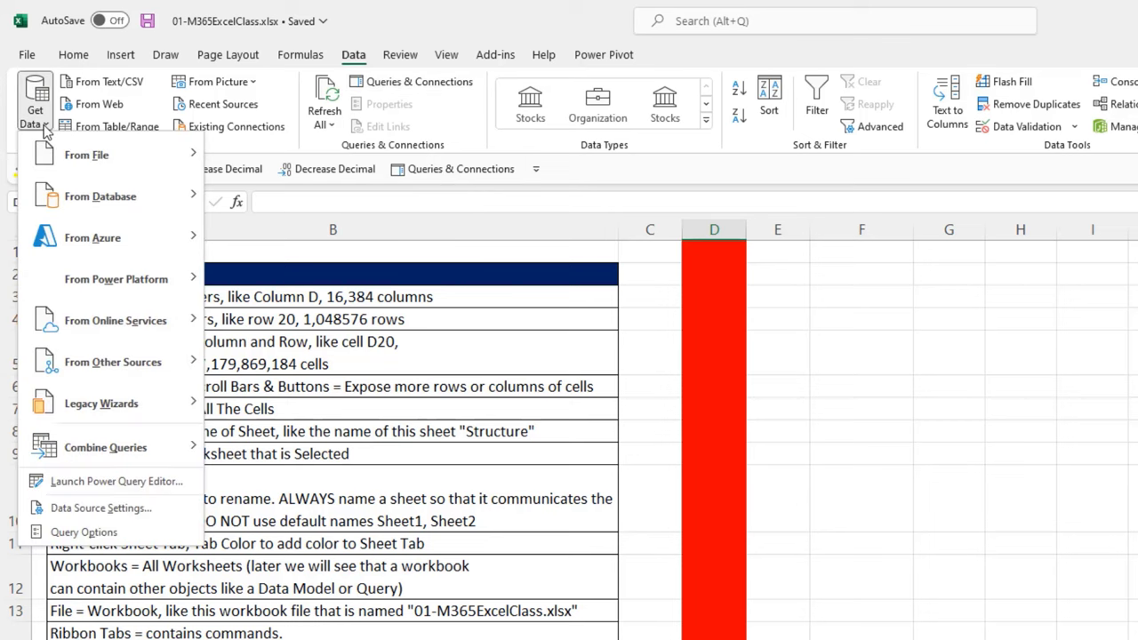
right_click(146, 486)
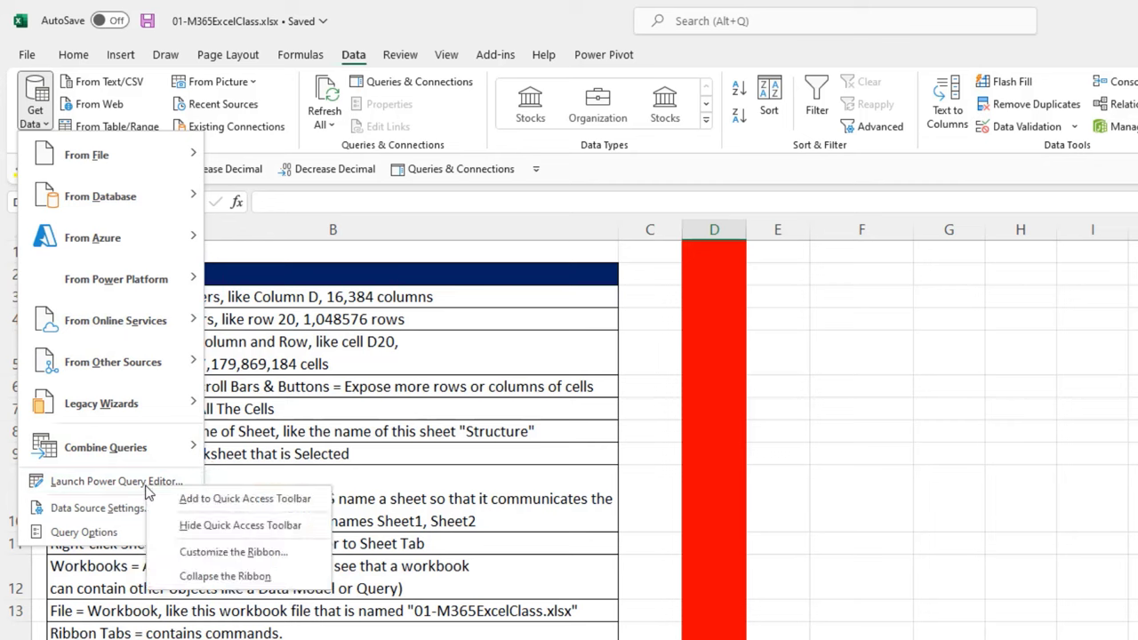
left_click(199, 499)
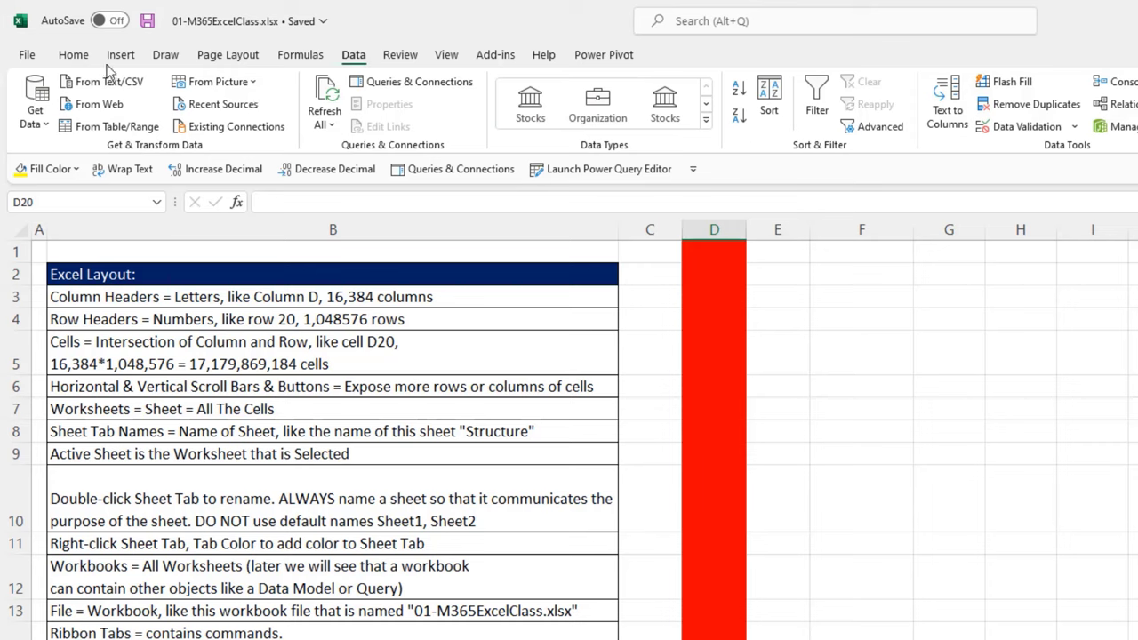
Browse the Home, Insert, Page Layout and Formulas tabs, ending on Insert
left_click(74, 56)
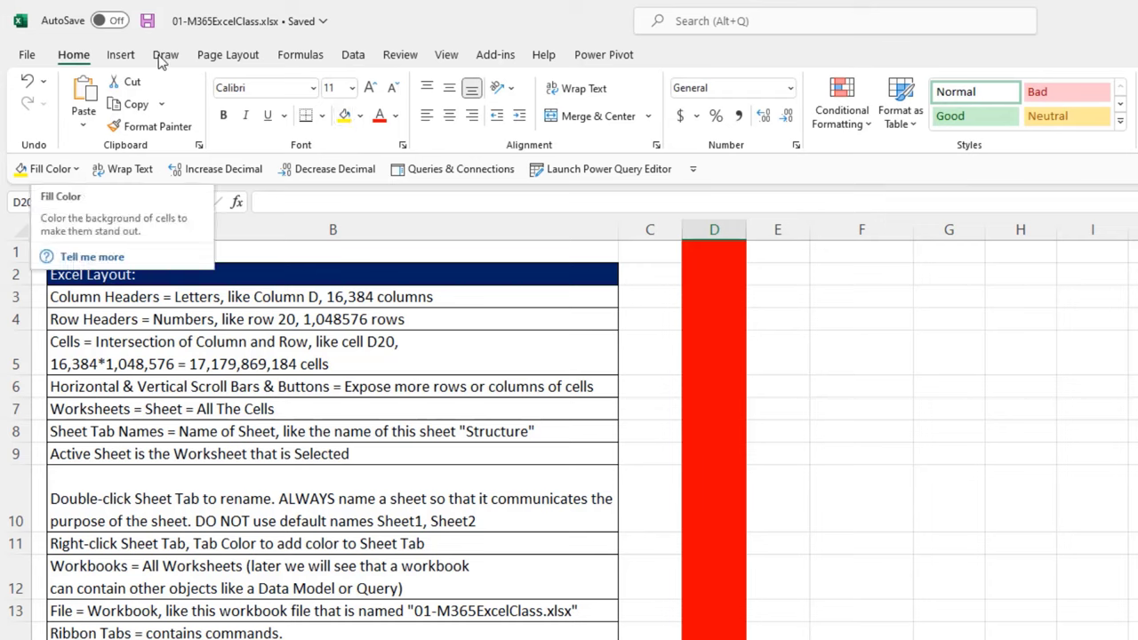
left_click(123, 58)
left_click(228, 55)
left_click(317, 58)
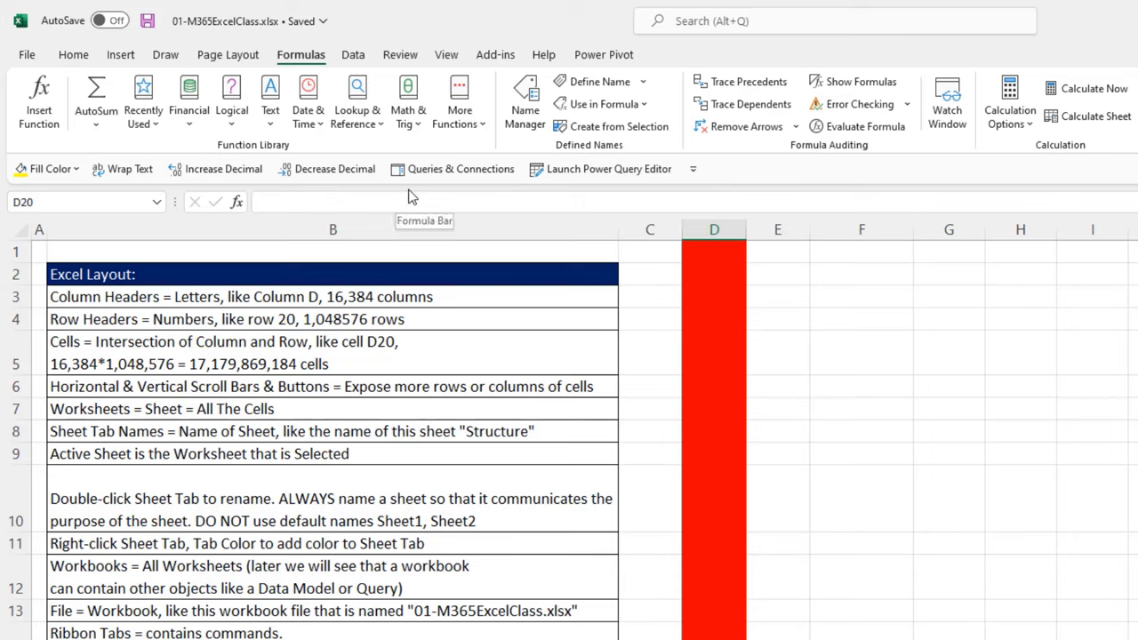
left_click(121, 55)
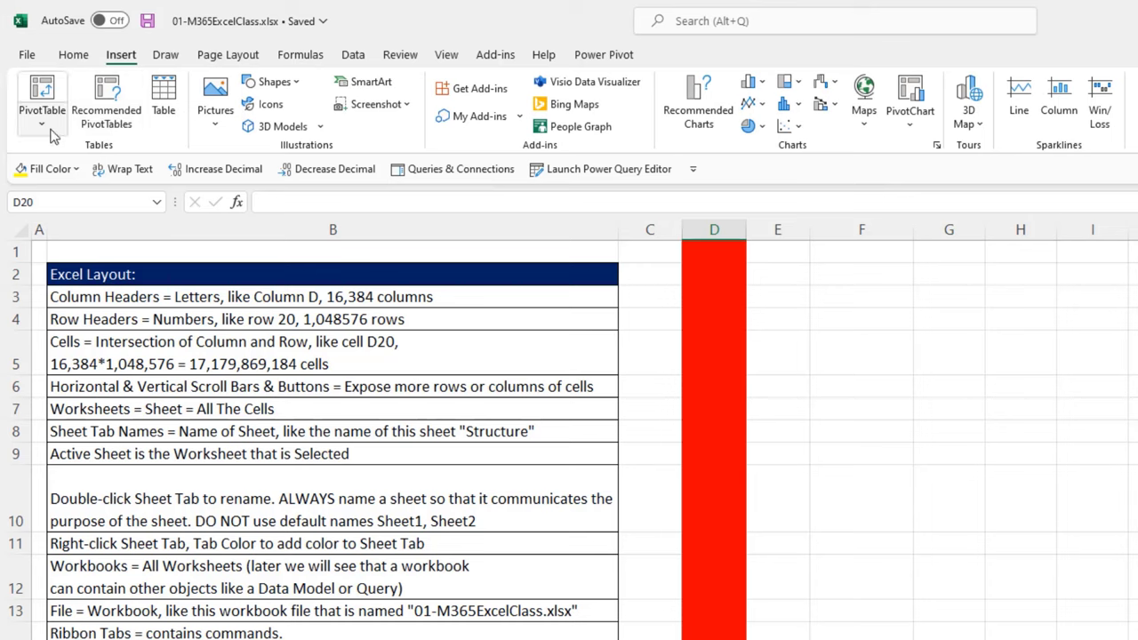
Open the Quick Access Toolbar customization settings and list All Commands
right_click(341, 175)
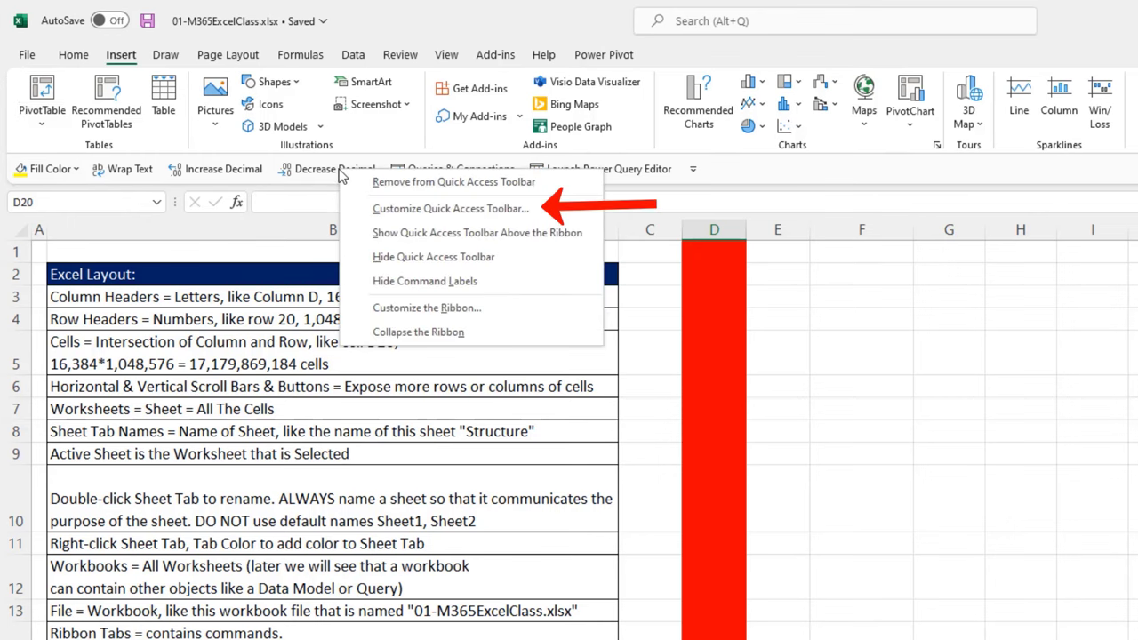
left_click(430, 210)
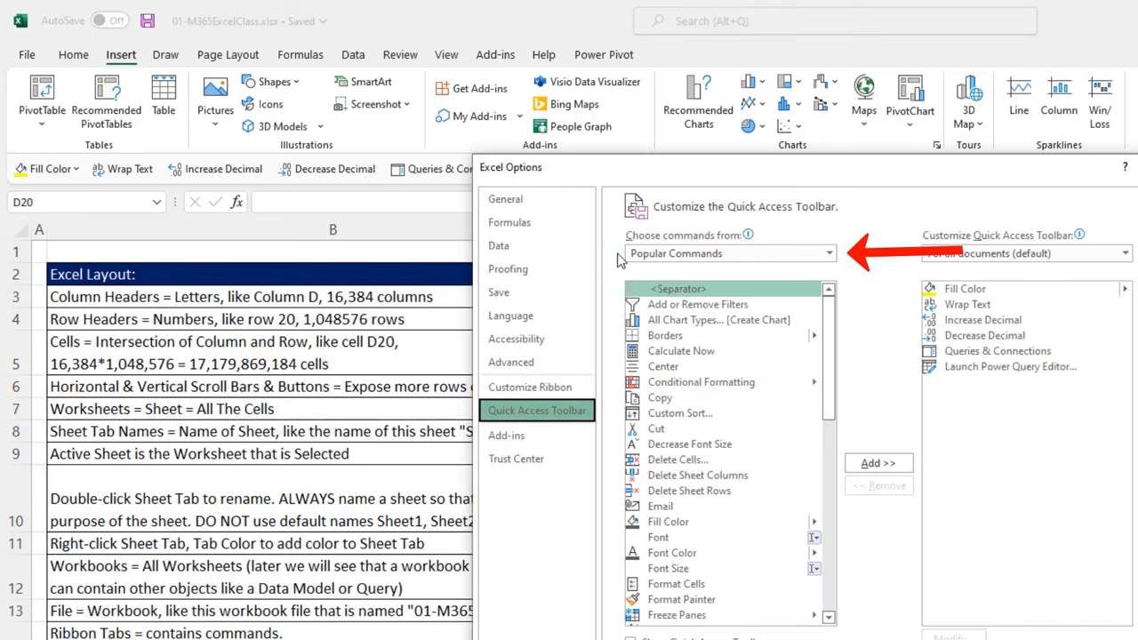
left_click(701, 257)
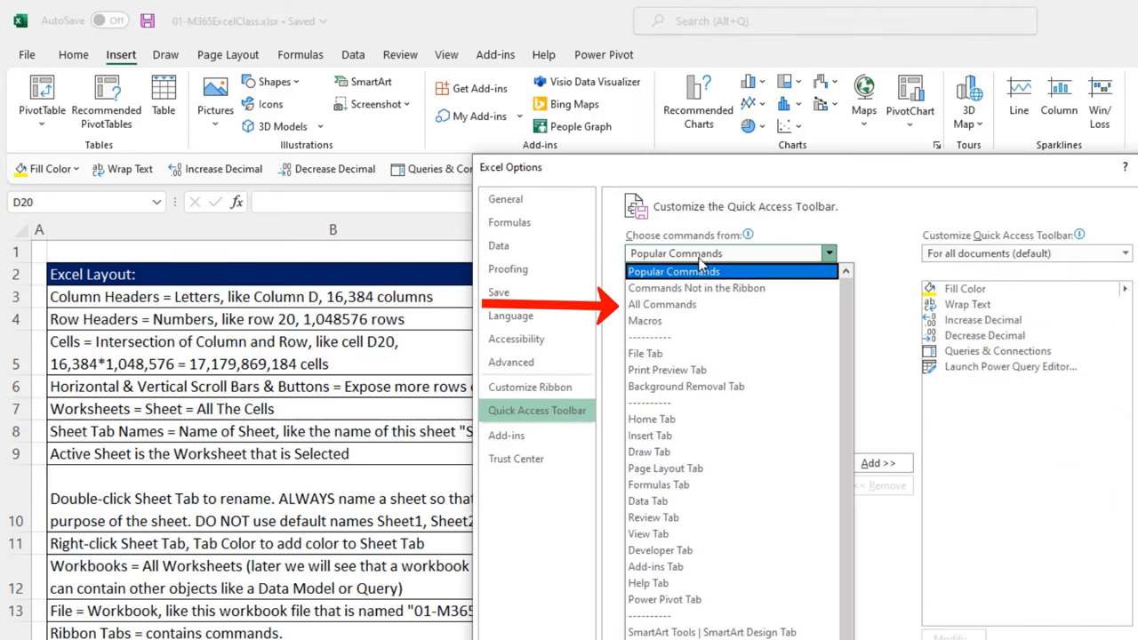
left_click(680, 307)
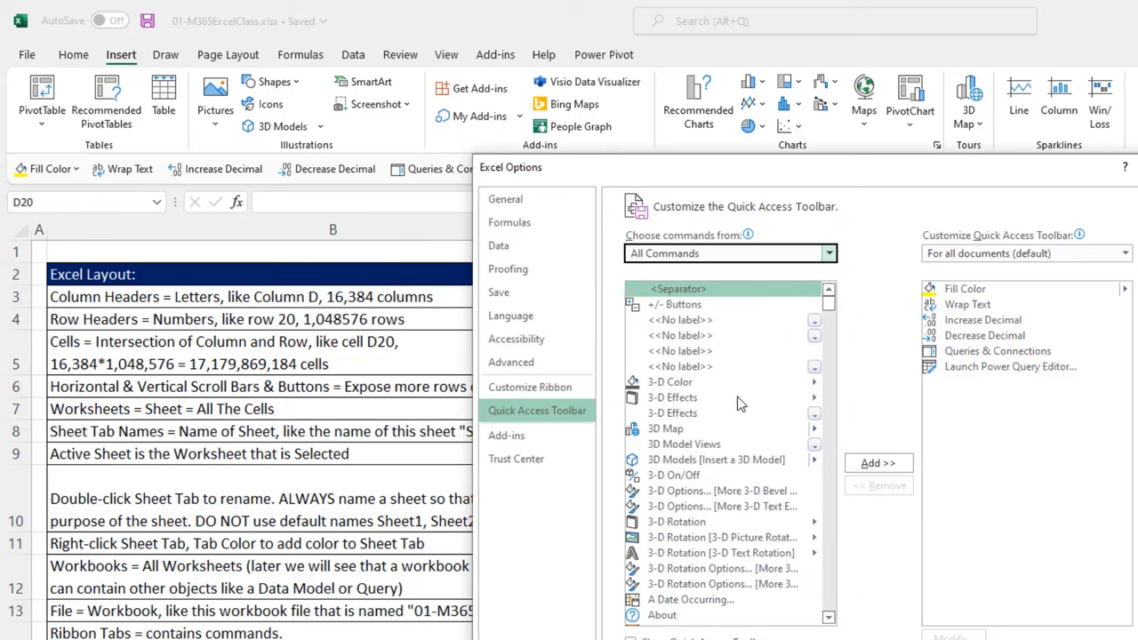
scroll(737, 405, "down", 9)
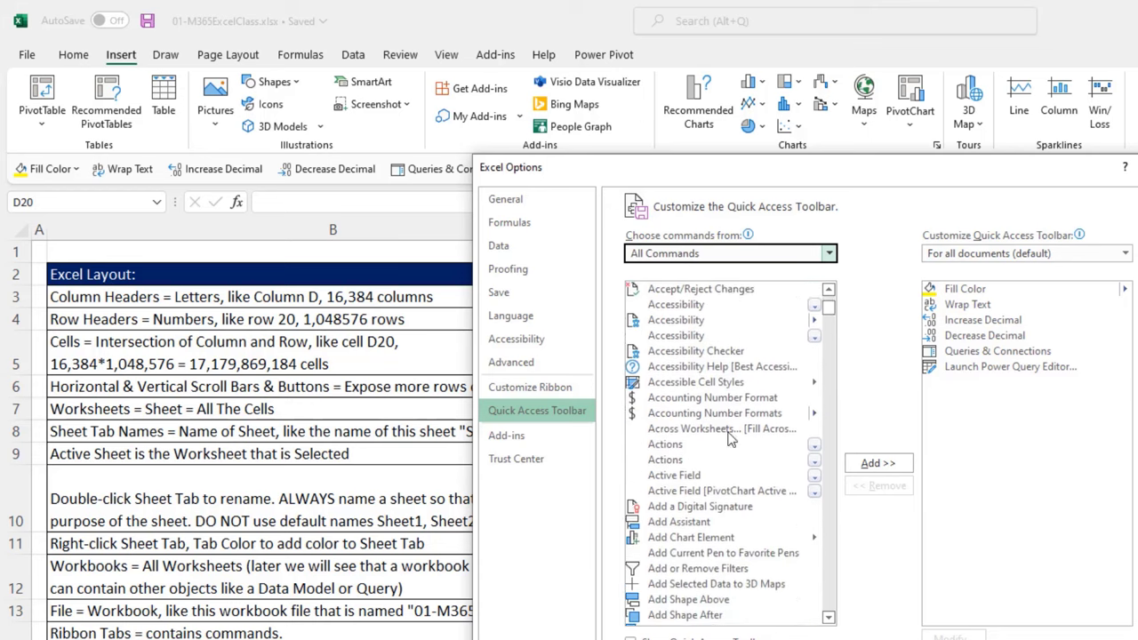
scroll(727, 440, "down", 2)
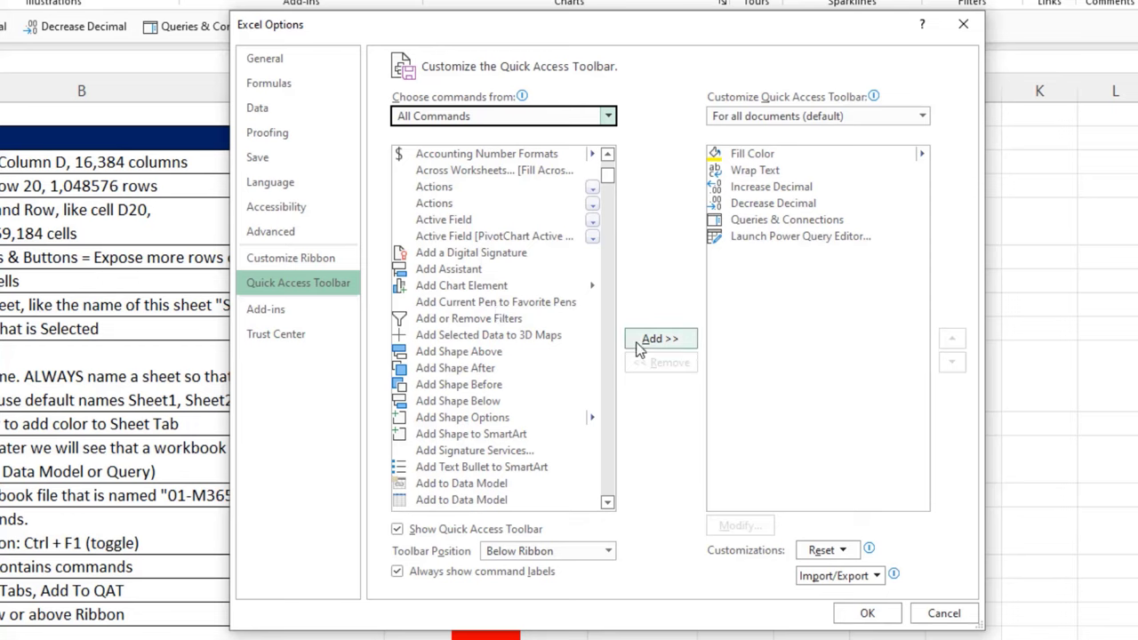
Move Increase Decimal and Decrease Decimal to the top of the toolbar order
left_click(736, 191)
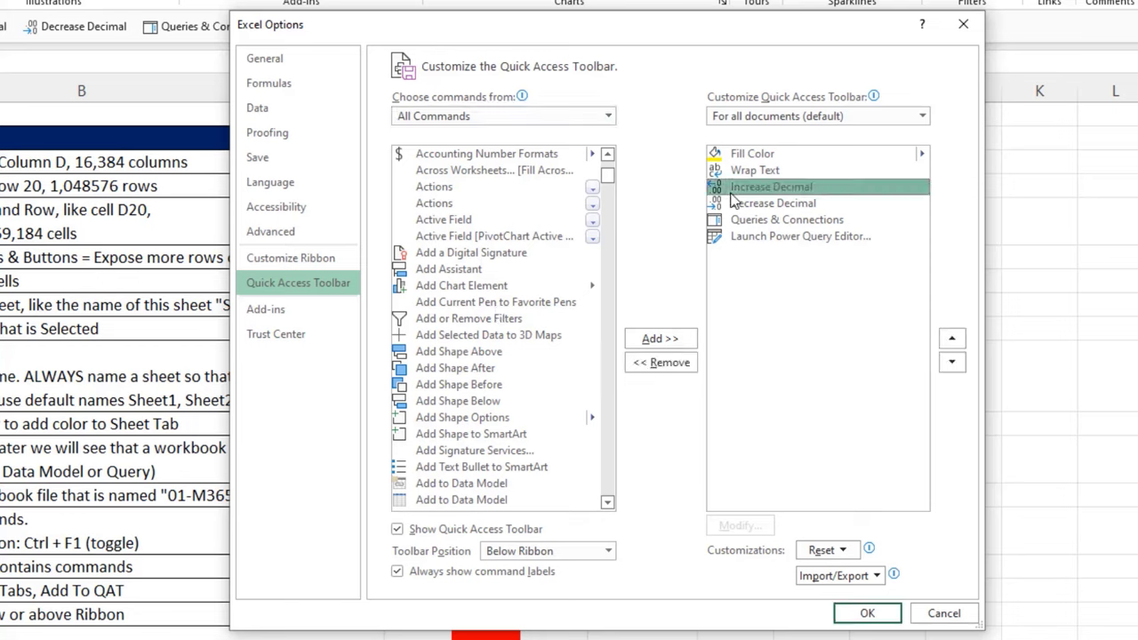
left_click(953, 341)
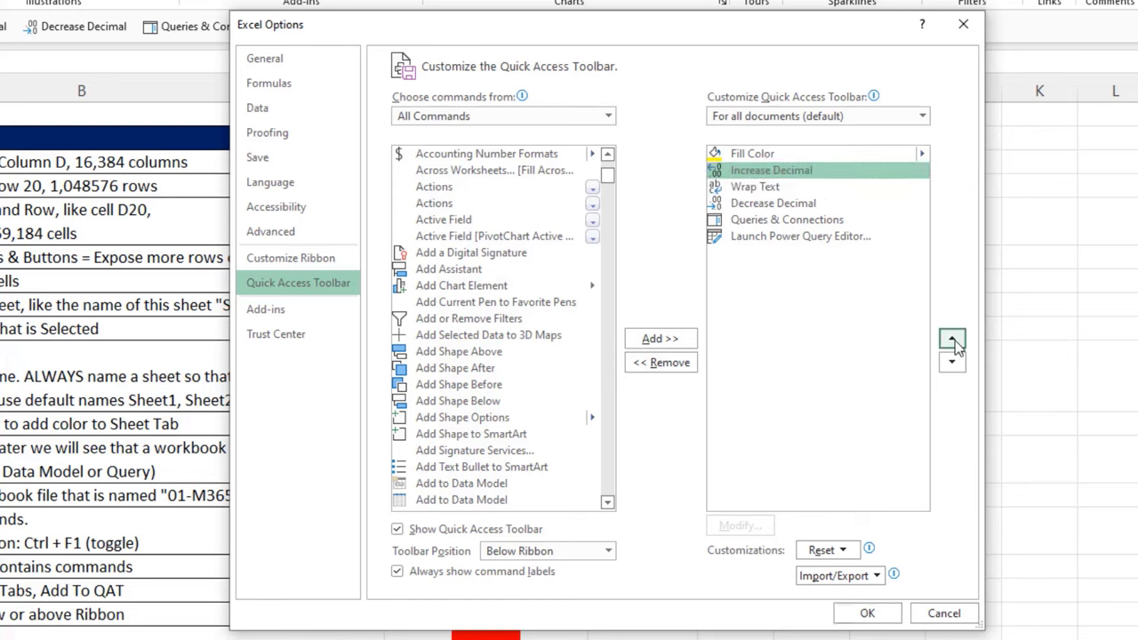
left_click(953, 341)
left_click(792, 204)
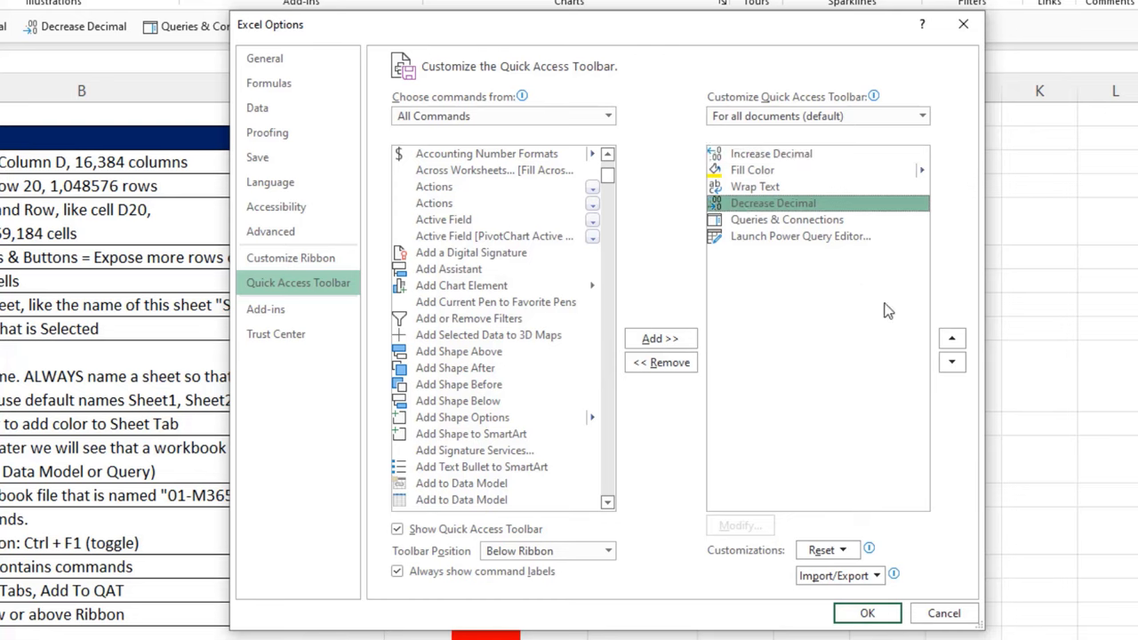
left_click(950, 342)
left_click(950, 342)
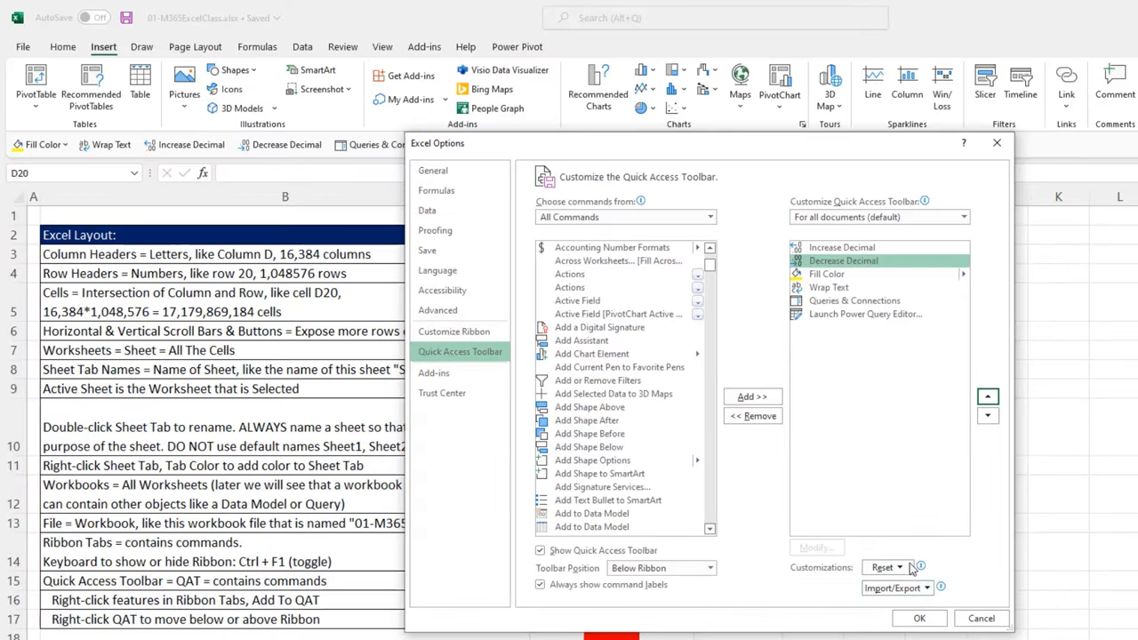
left_click(869, 617)
Apply the new toolbar order and show the Quick Access Toolbar above the ribbon
left_click(920, 620)
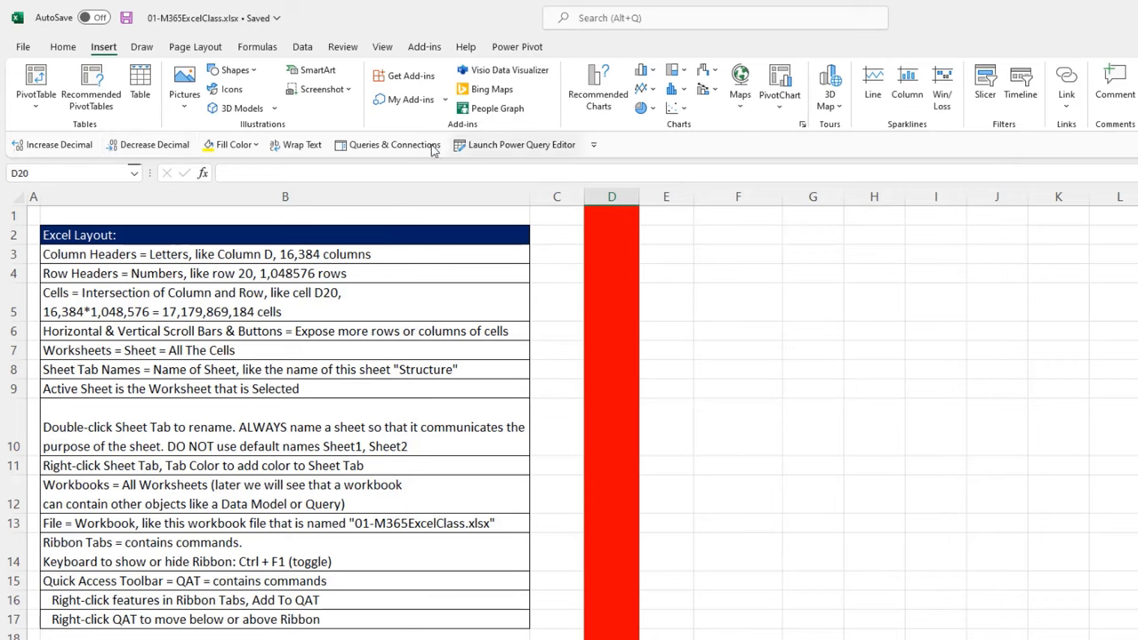
right_click(307, 149)
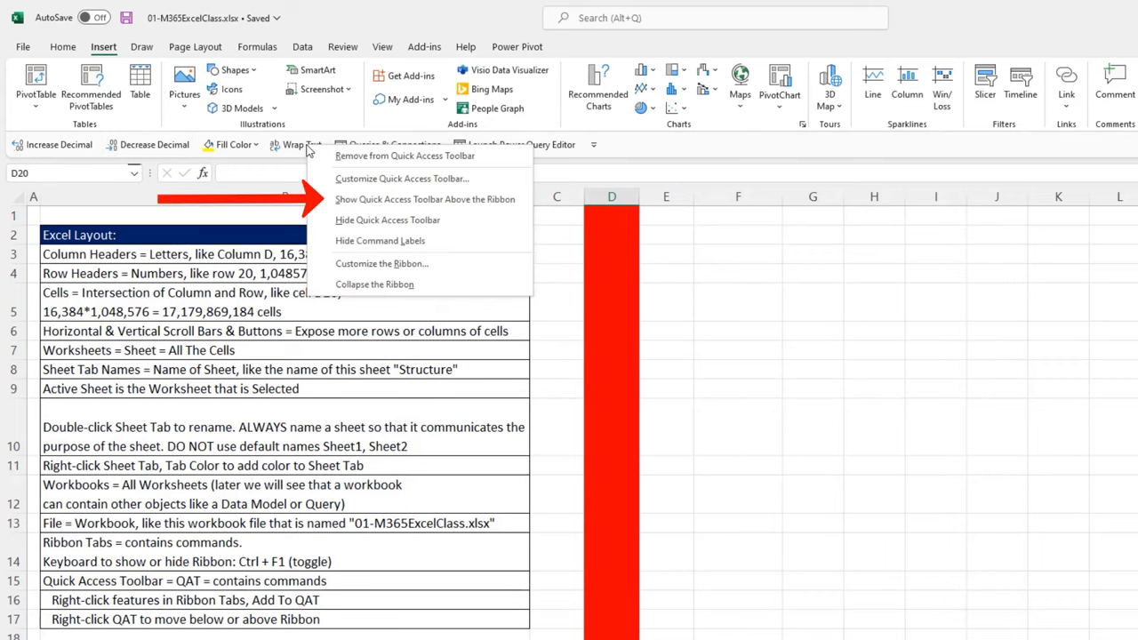
left_click(375, 199)
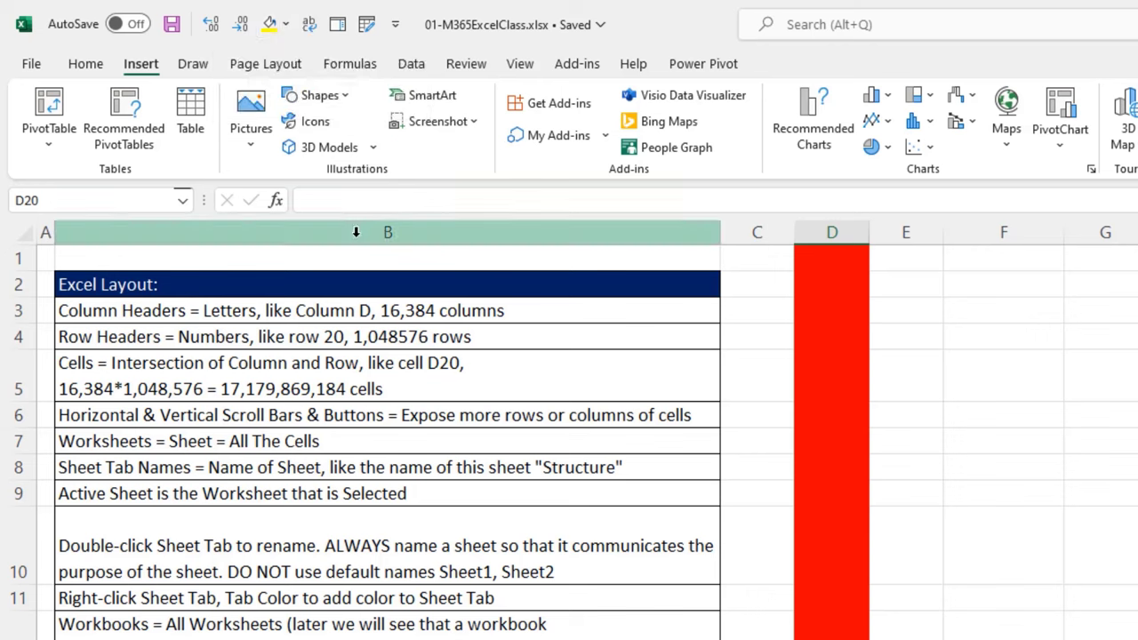
Look through the Home, Insert, Formulas and Data tabs
left_click(87, 64)
left_click(138, 68)
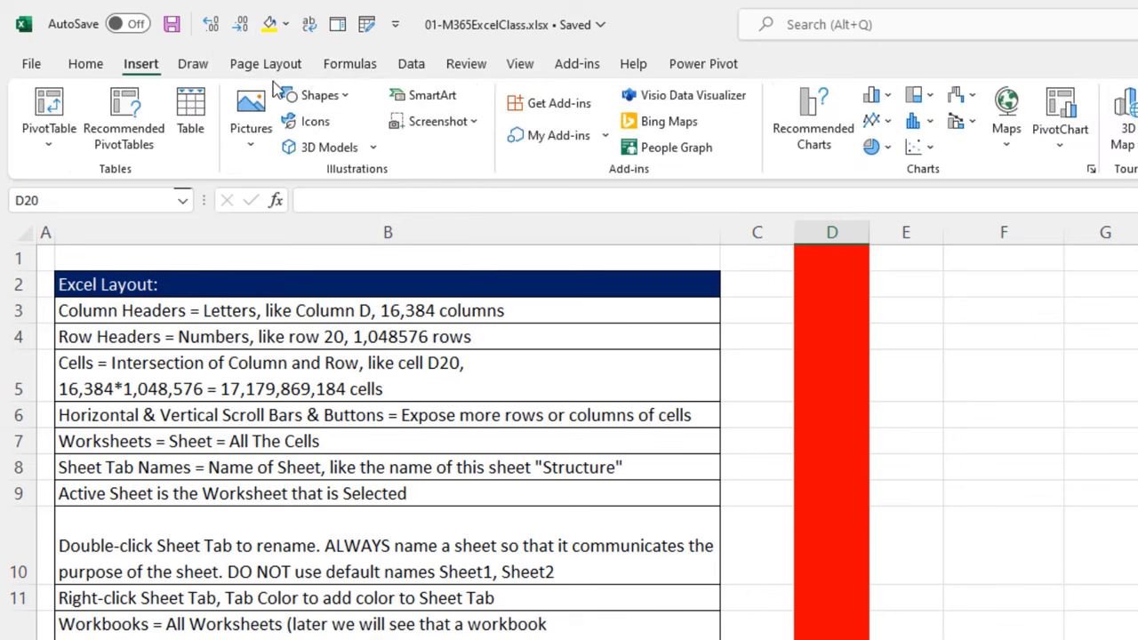
left_click(347, 67)
left_click(413, 71)
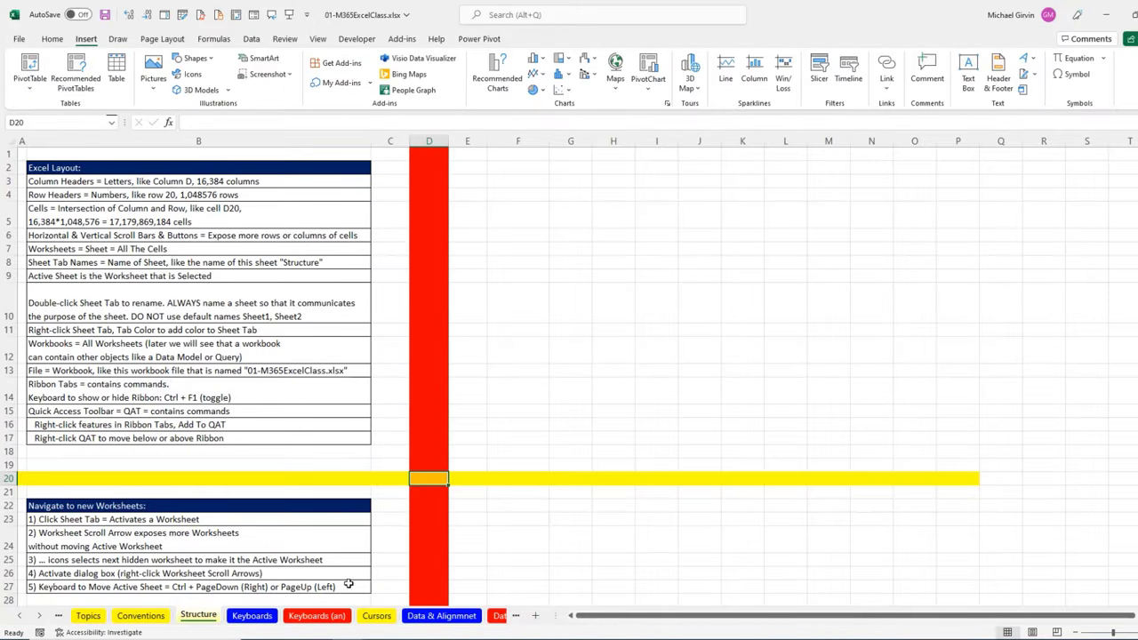
Visit the Conventions sheet, return to Structure, and scroll the sheet tabs both ways
left_click(141, 615)
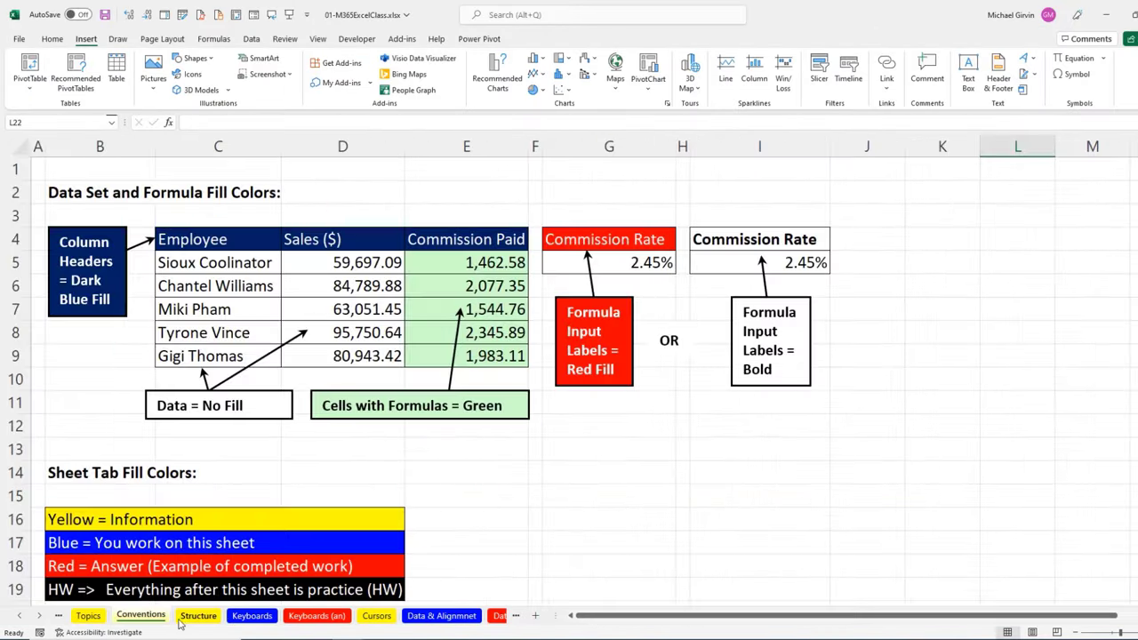
left_click(198, 615)
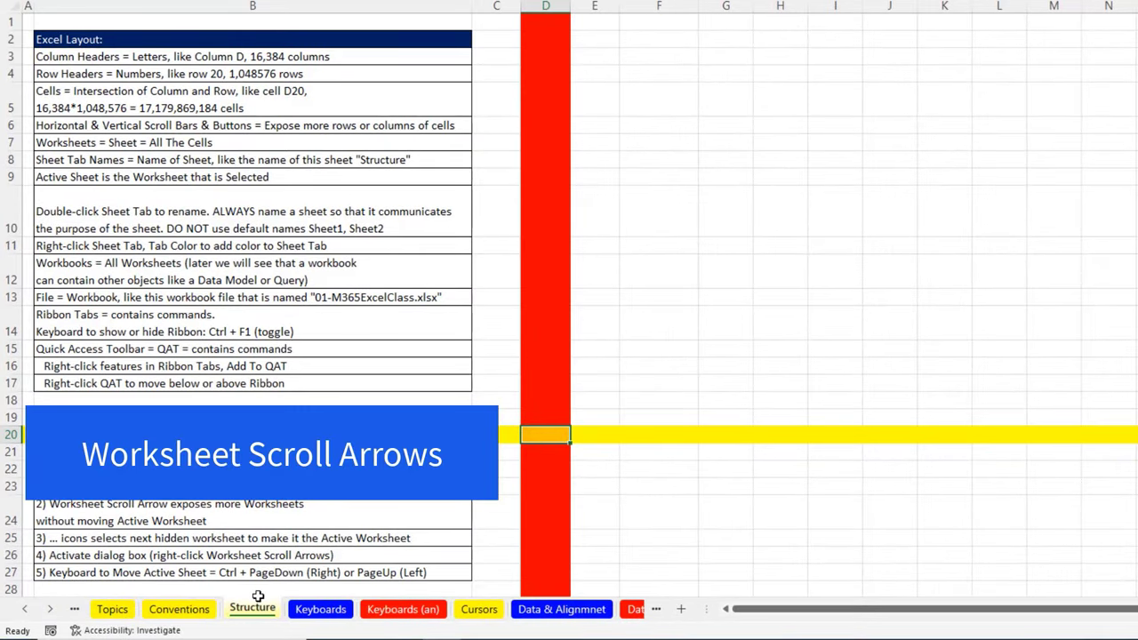
left_click(51, 615)
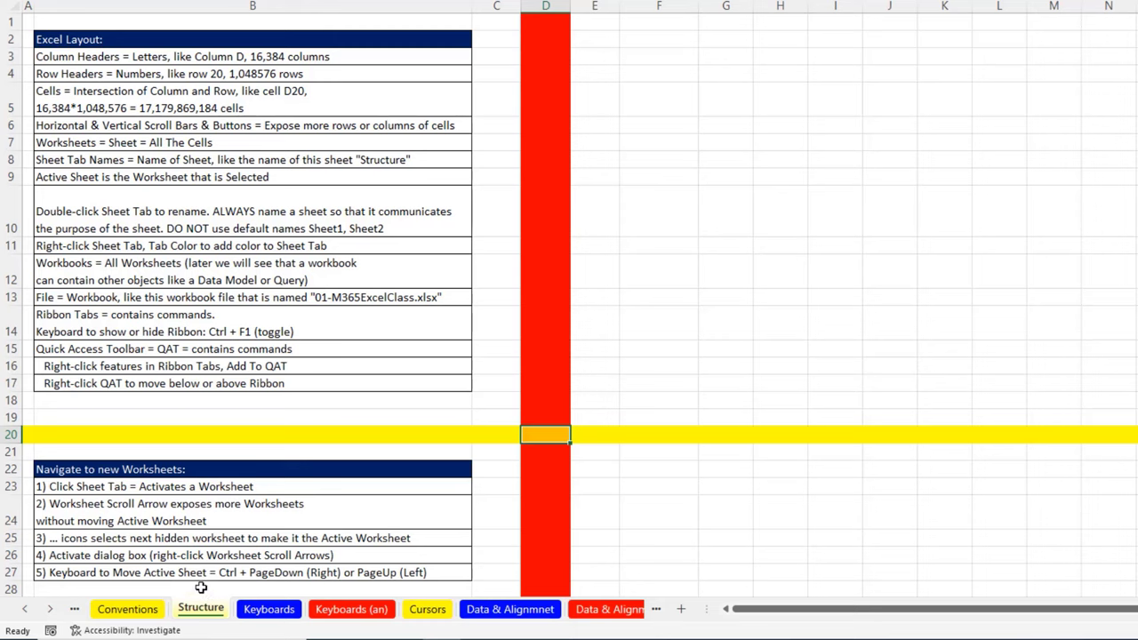
left_click(50, 610)
left_click(50, 612)
left_click(25, 612)
left_click(27, 612)
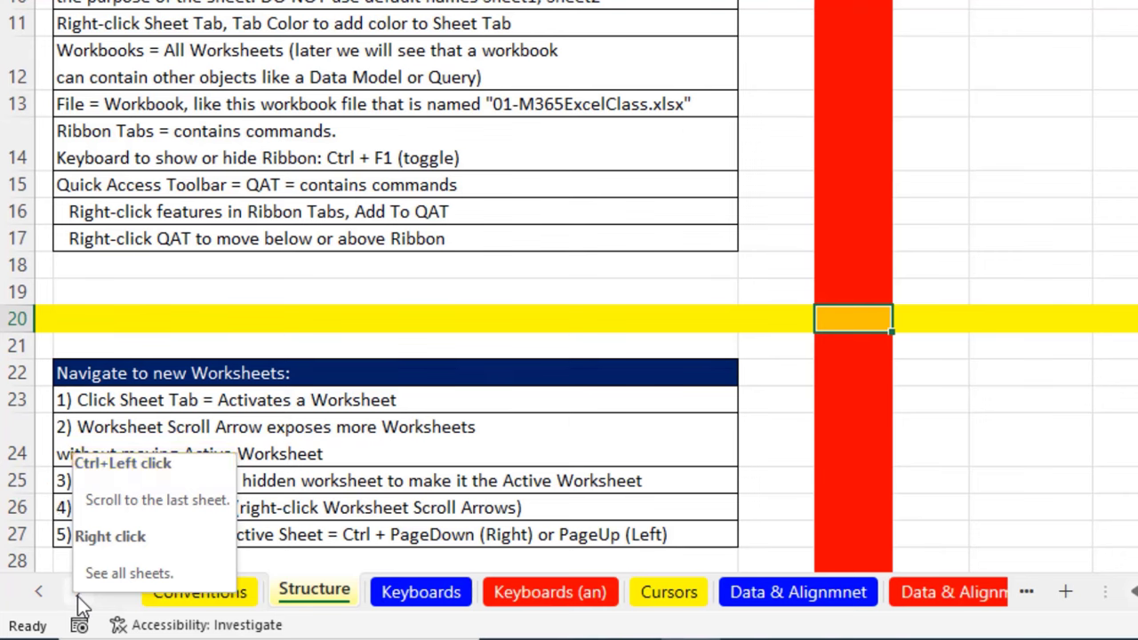
Jump the sheet tabs to both ends, then activate Data & Alignmnet (an) and What Excel Does
left_click(77, 597, "ctrl")
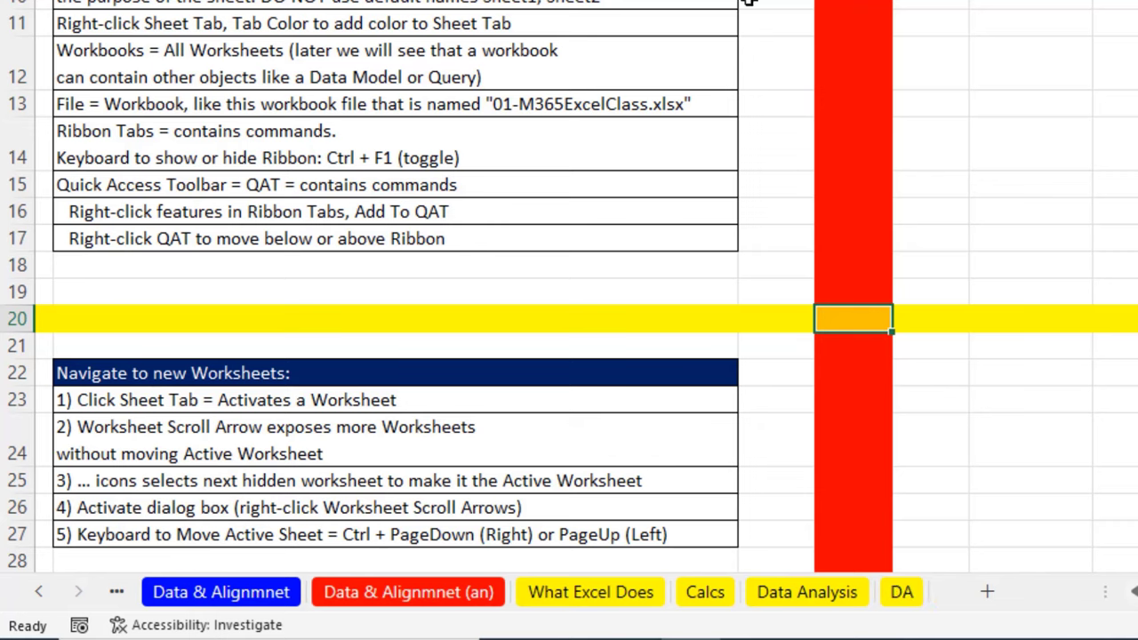
left_click(39, 596, "ctrl")
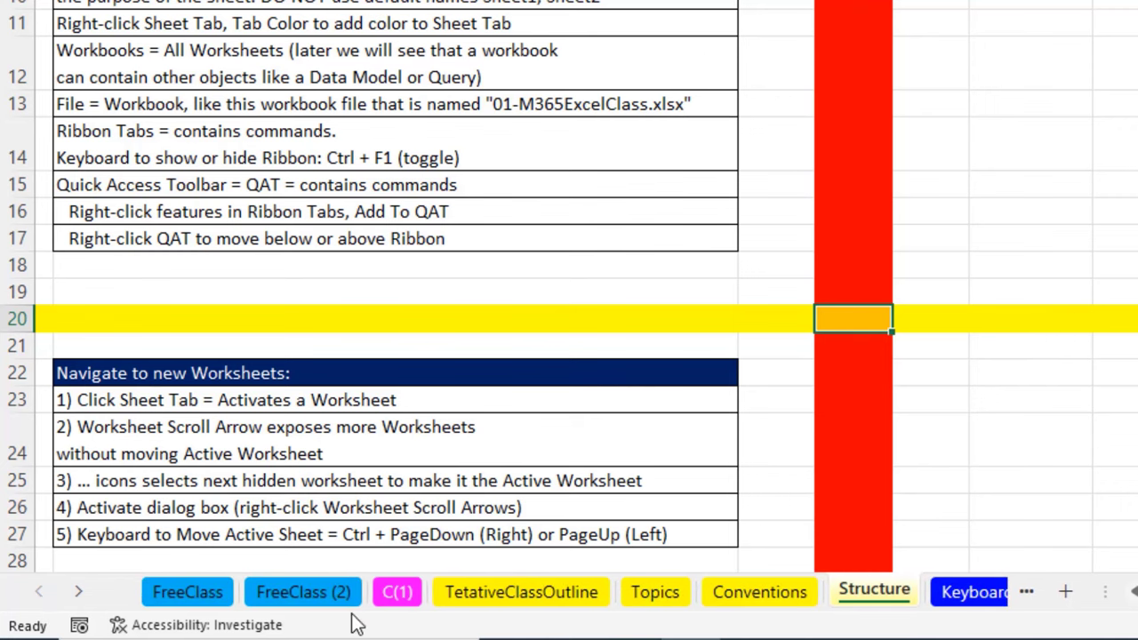
left_click(79, 596)
left_click(78, 592)
left_click(78, 592)
left_click(78, 592)
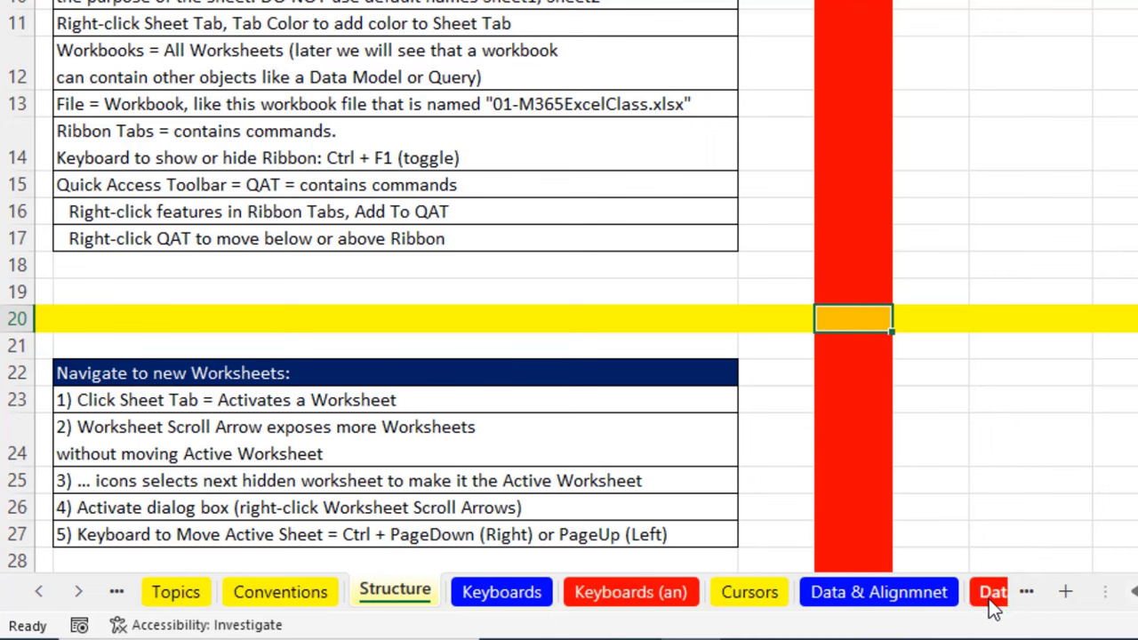
left_click(1028, 593)
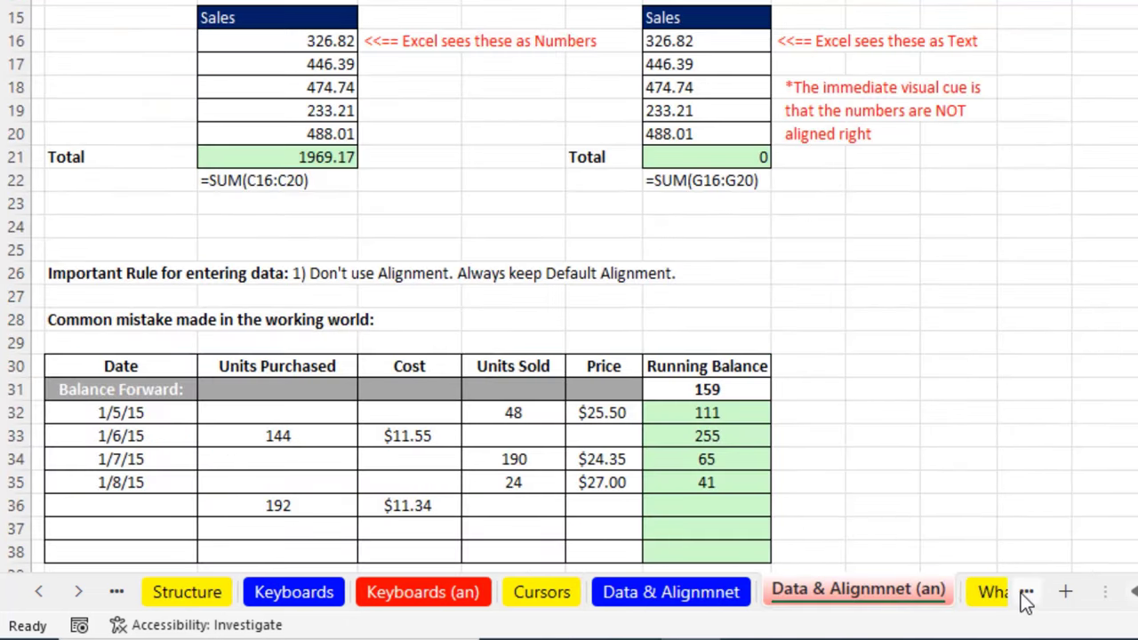
left_click(1023, 594)
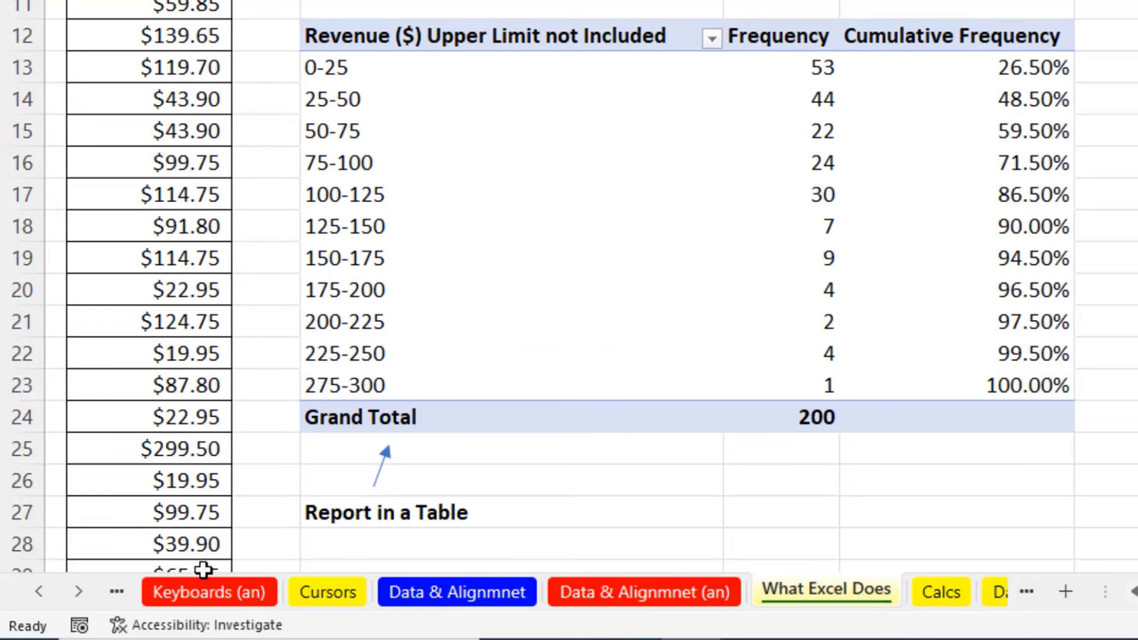
Pick Conventions from the Activate sheet list to make it the active sheet
right_click(60, 601)
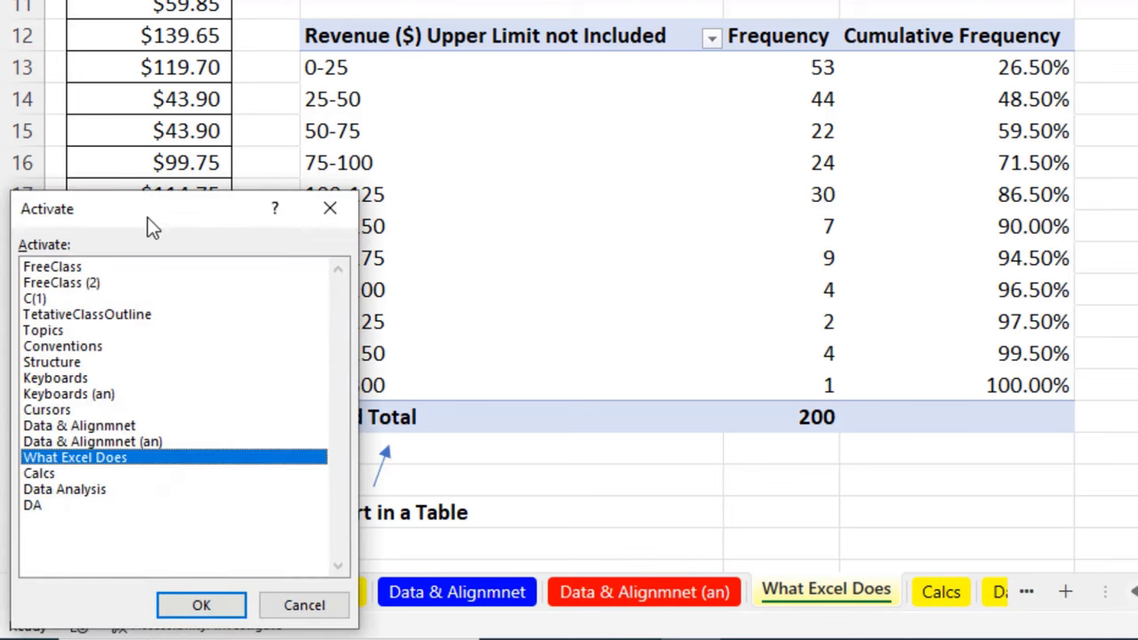
left_click_drag(148, 217, 571, 86)
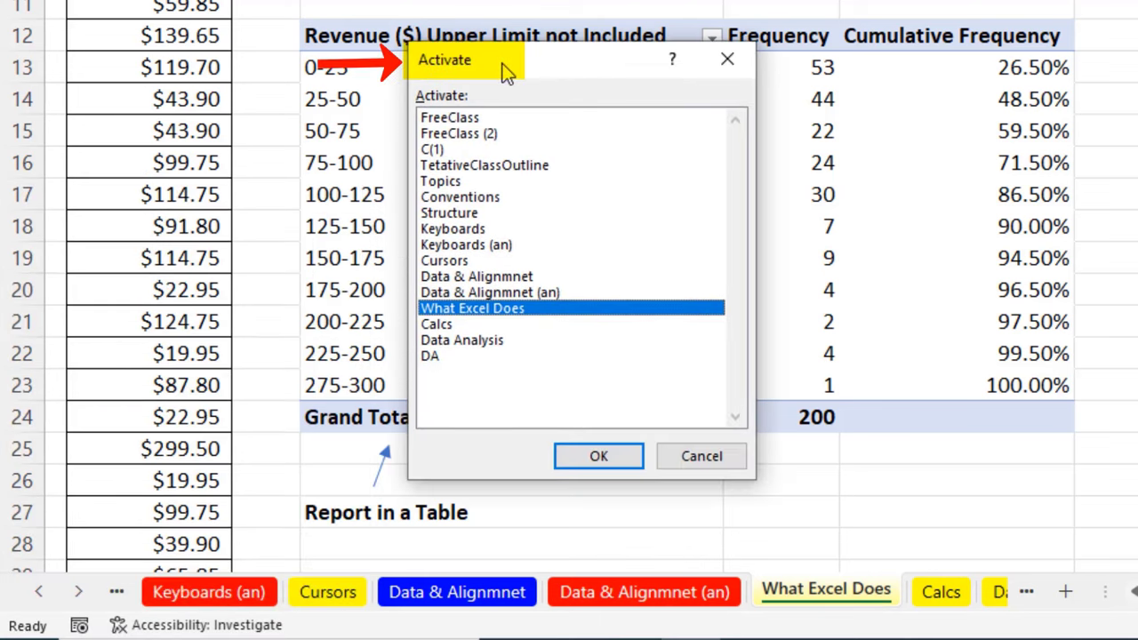
left_click(471, 196)
left_click(623, 460)
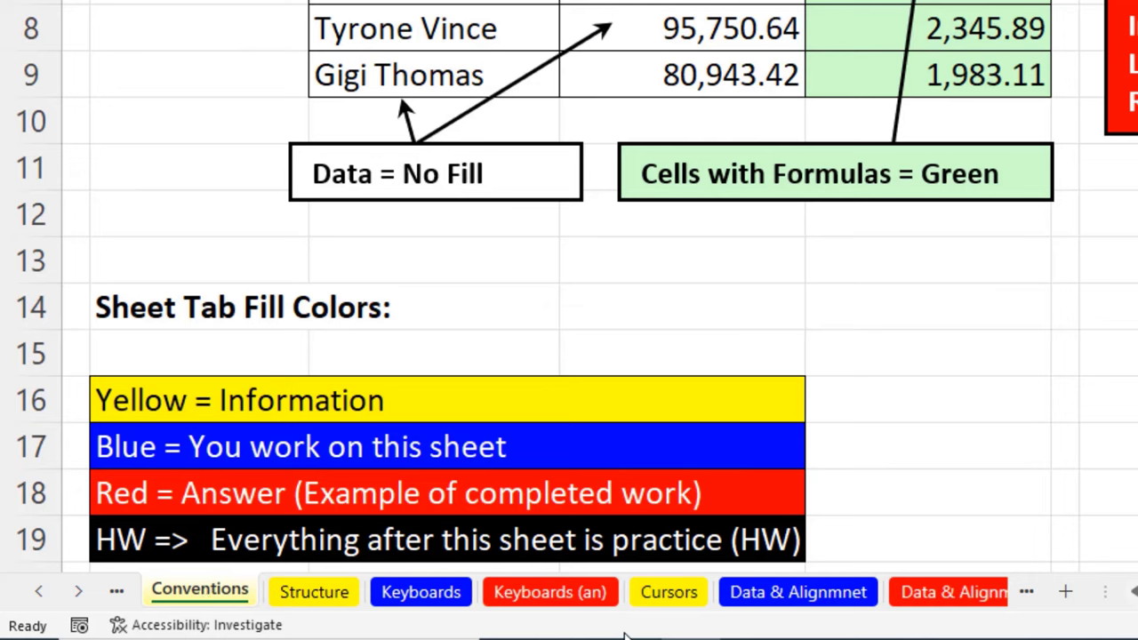
Step forward and back through sheets with Ctrl+PageDown/PageUp, ending on Keyboards
key("ctrl+Page_Down")
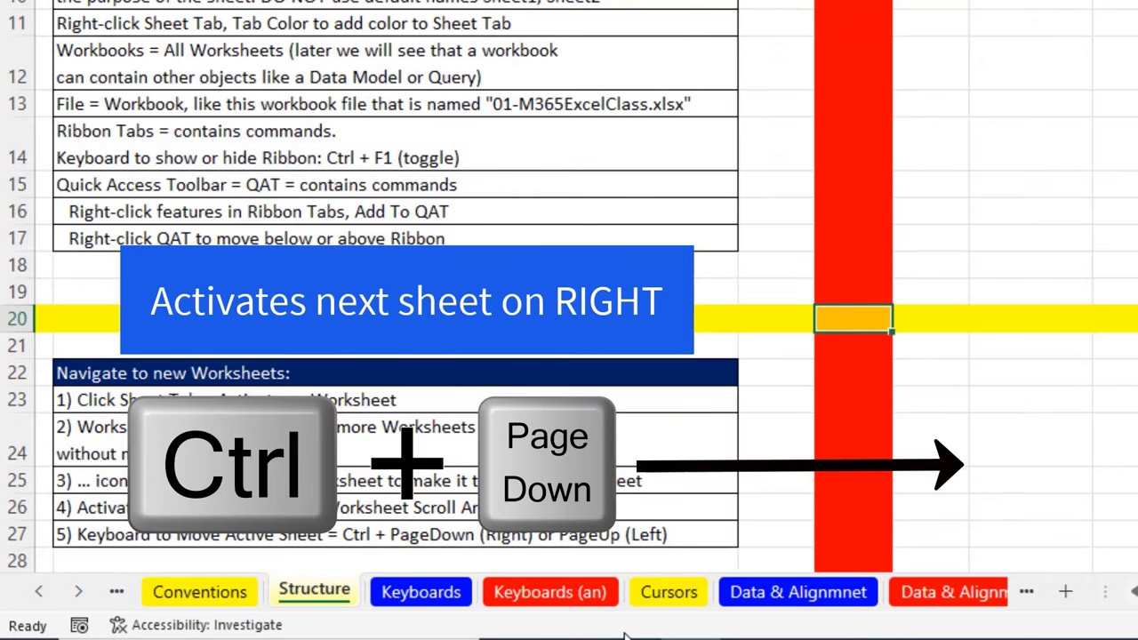
key("ctrl+Page_Down")
key("ctrl+Page_Down")
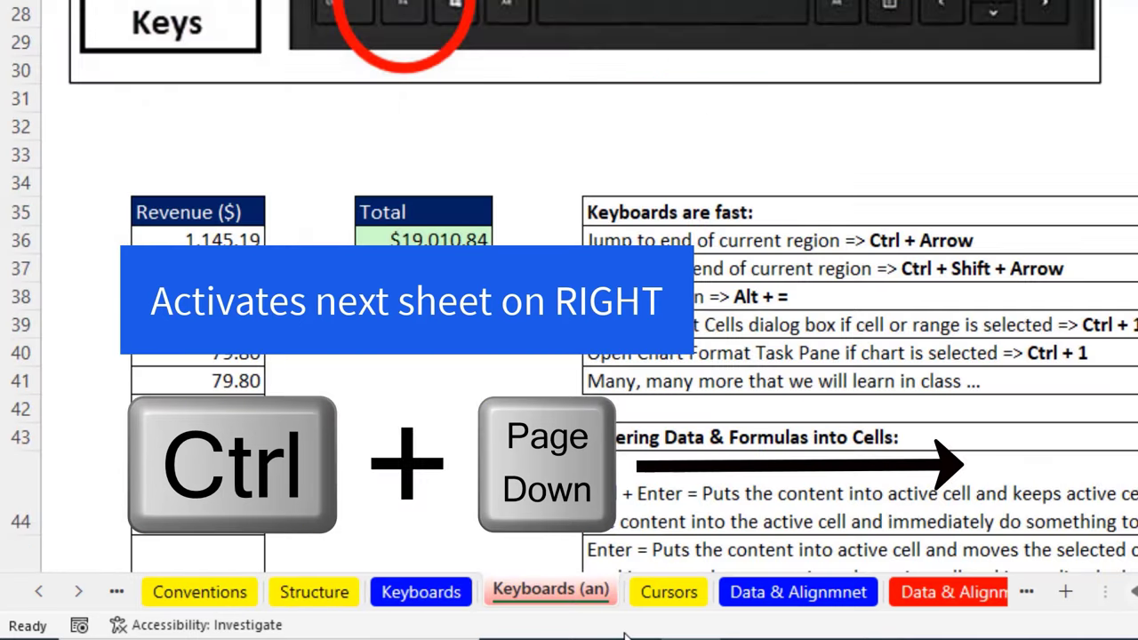
key("ctrl+Page_Up")
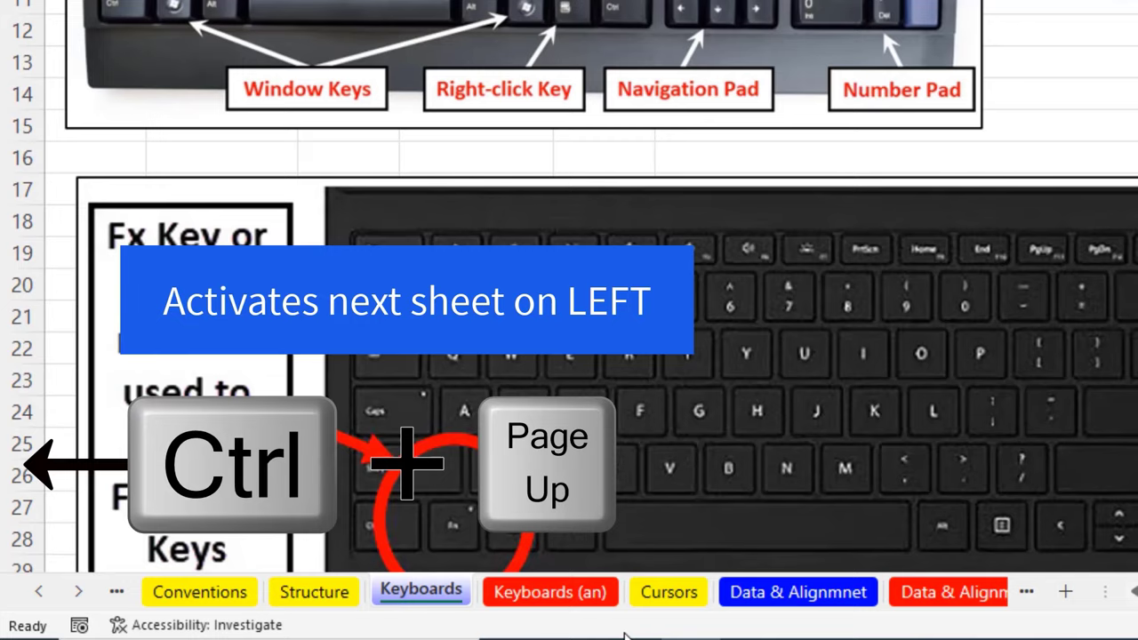
key("ctrl+Page_Up")
key("ctrl+Page_Up")
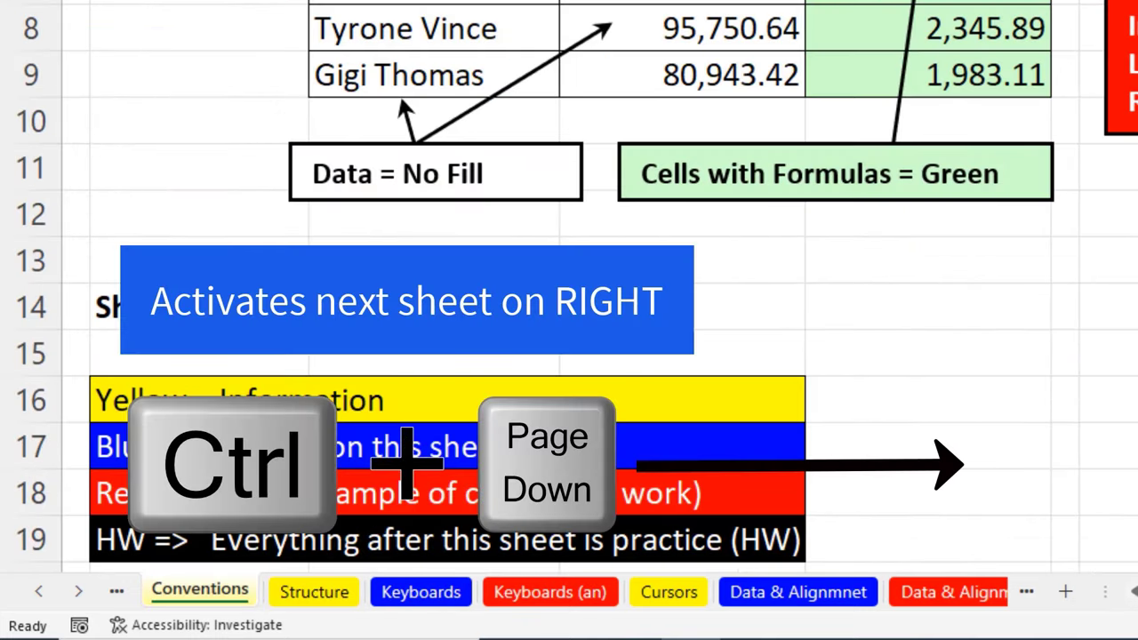
key("ctrl+Page_Down")
key("ctrl+Page_Down")
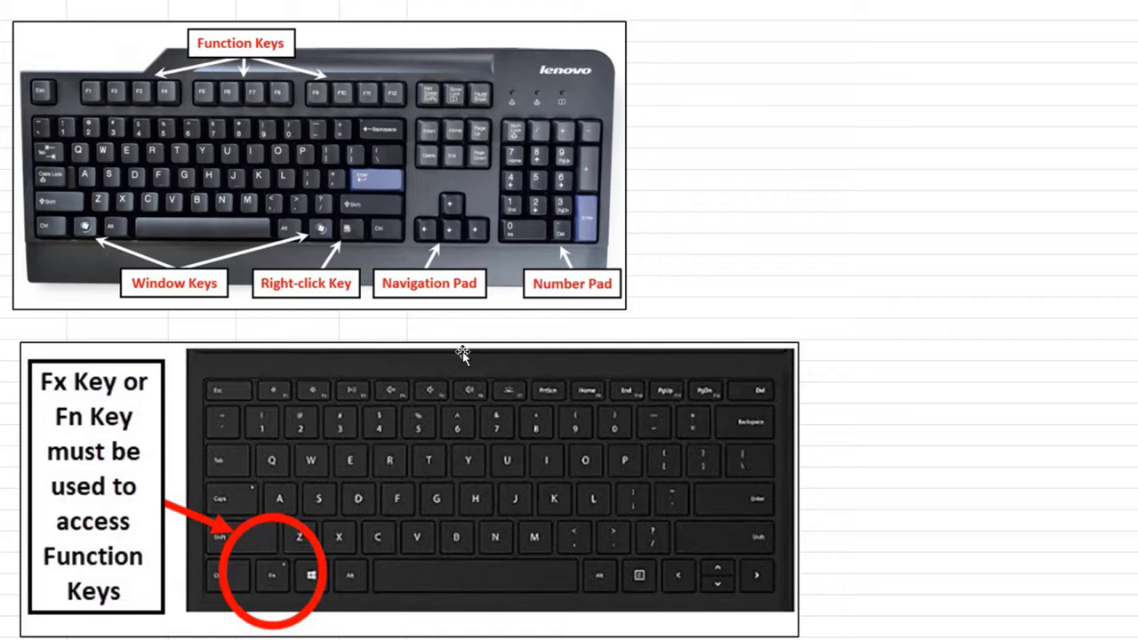
Scroll through the keyboard tips, then use Ctrl+Backspace to return to the empty Total cell
scroll(445, 368, "down", 5)
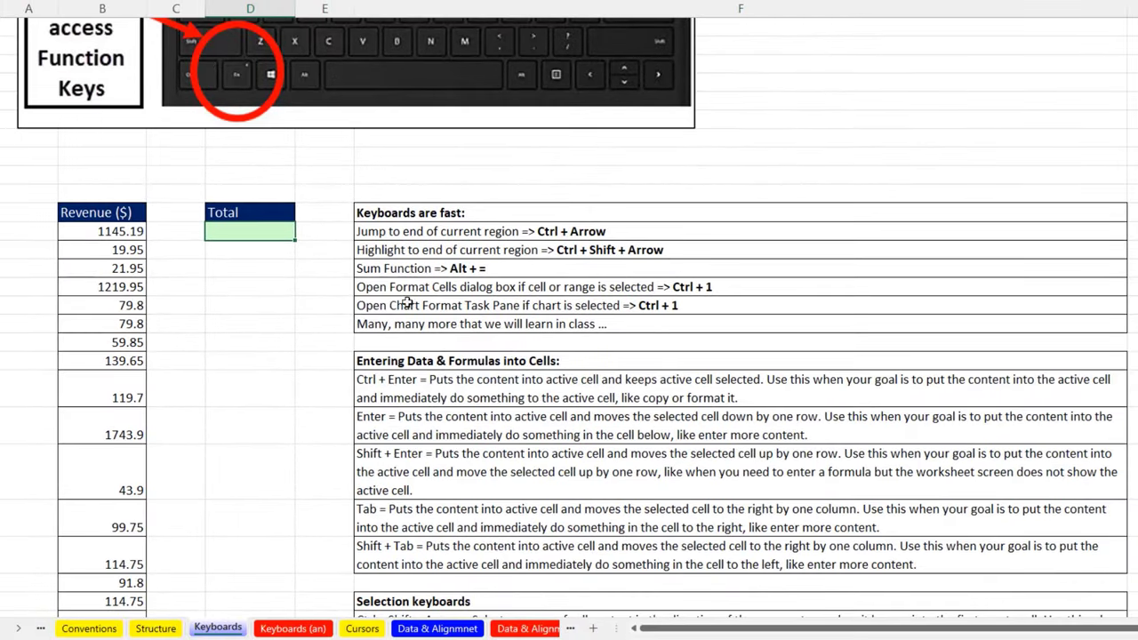
scroll(453, 354, "down", 3)
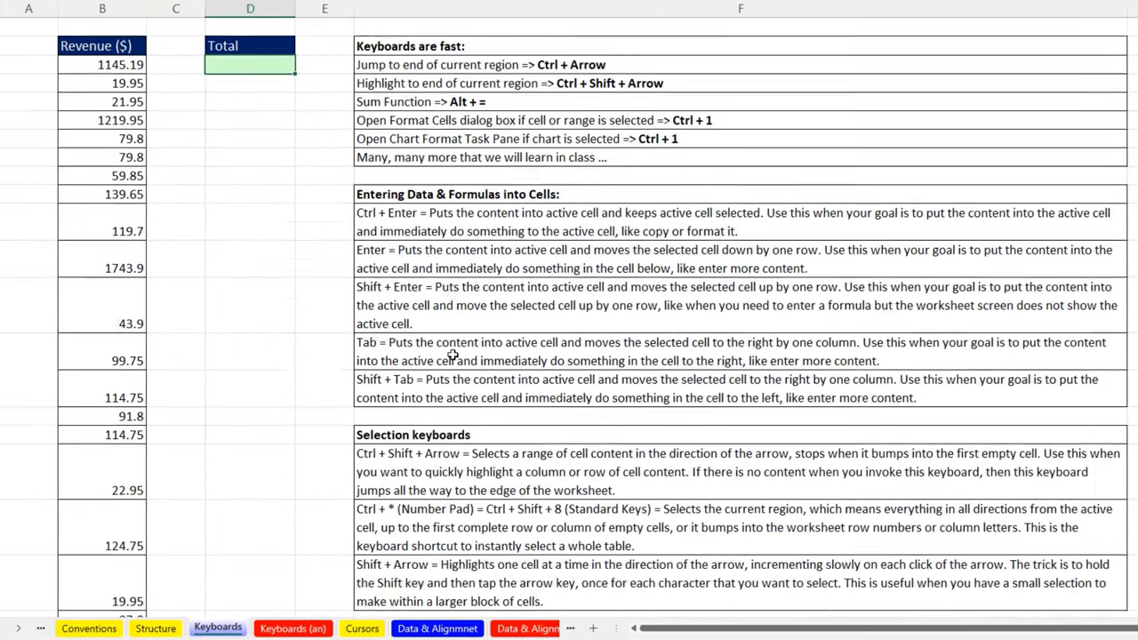
scroll(452, 355, "down", 6)
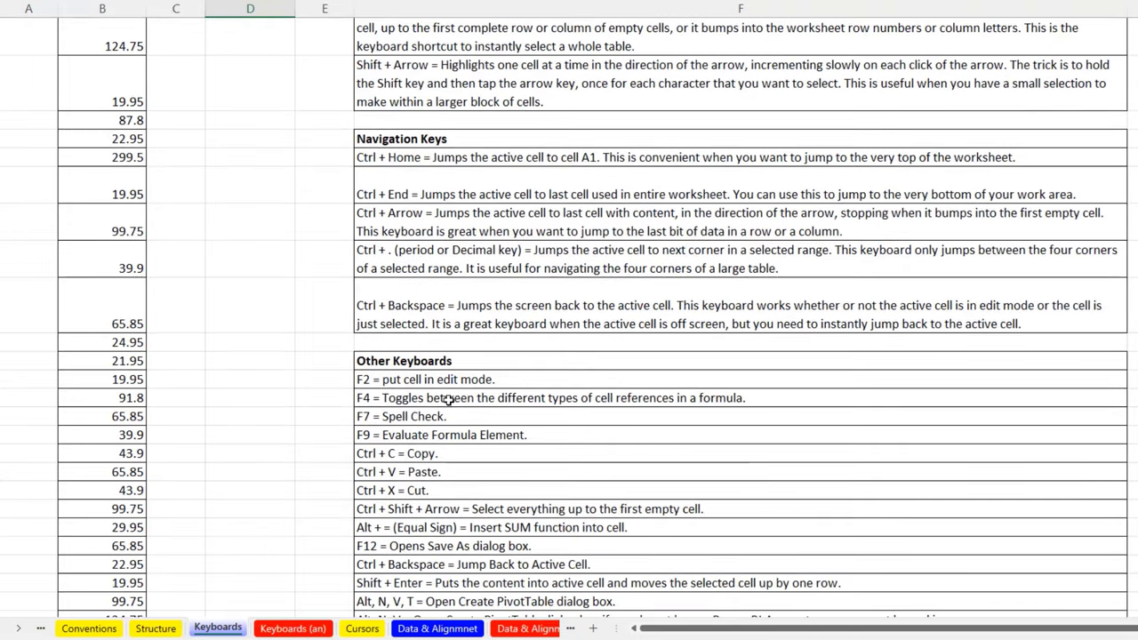
scroll(447, 401, "up", 8)
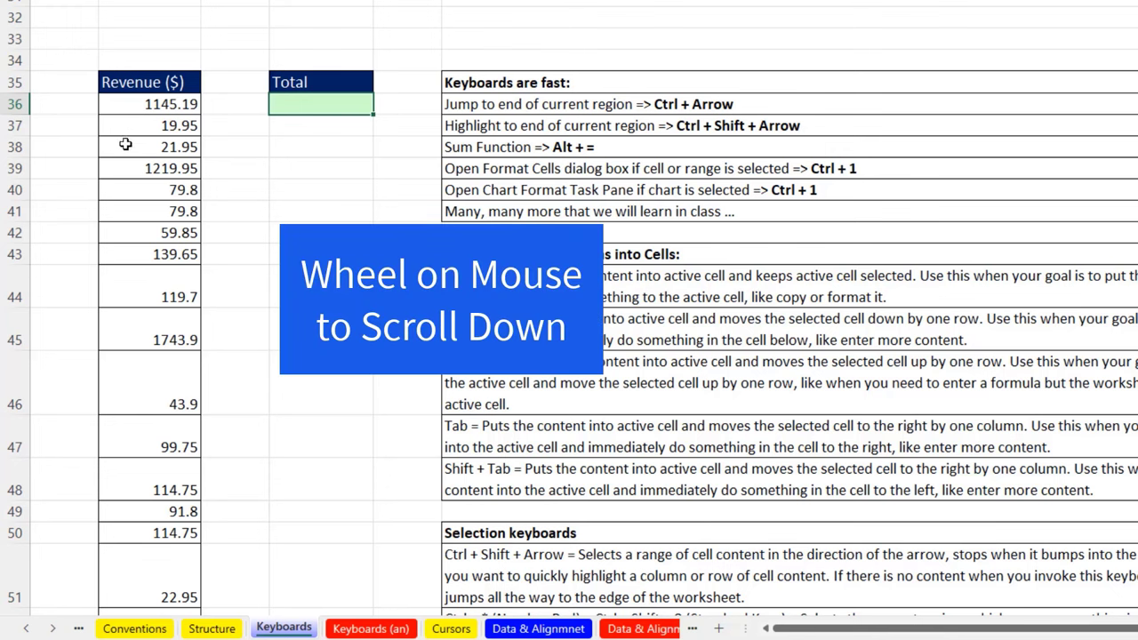
scroll(129, 169, "down", 6)
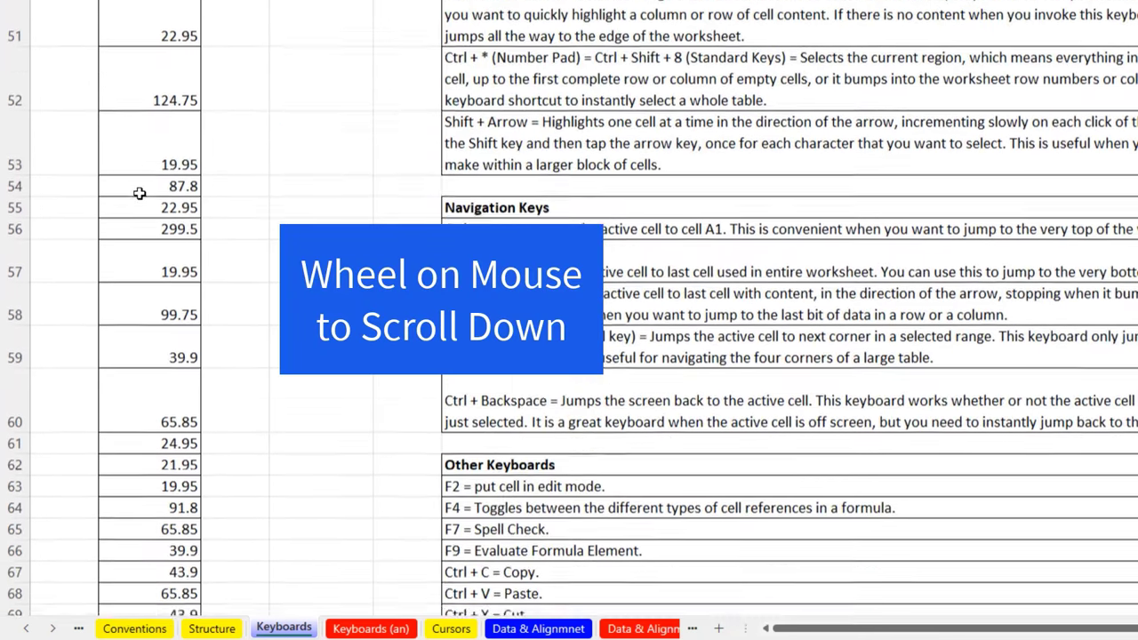
scroll(140, 193, "down", 5)
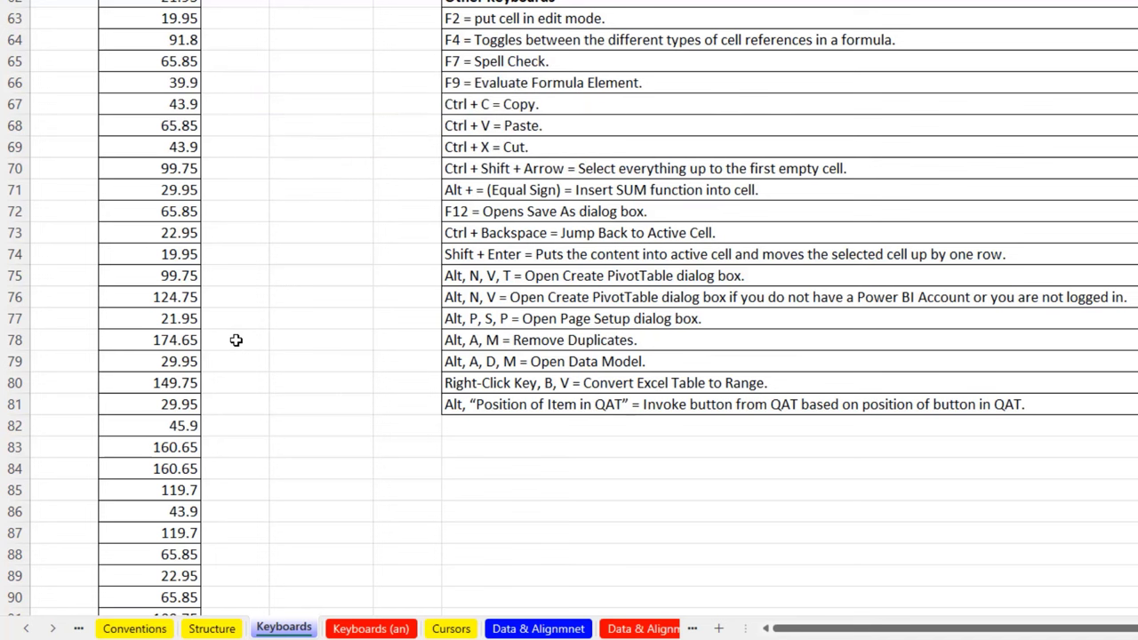
key("ctrl+BackSpace")
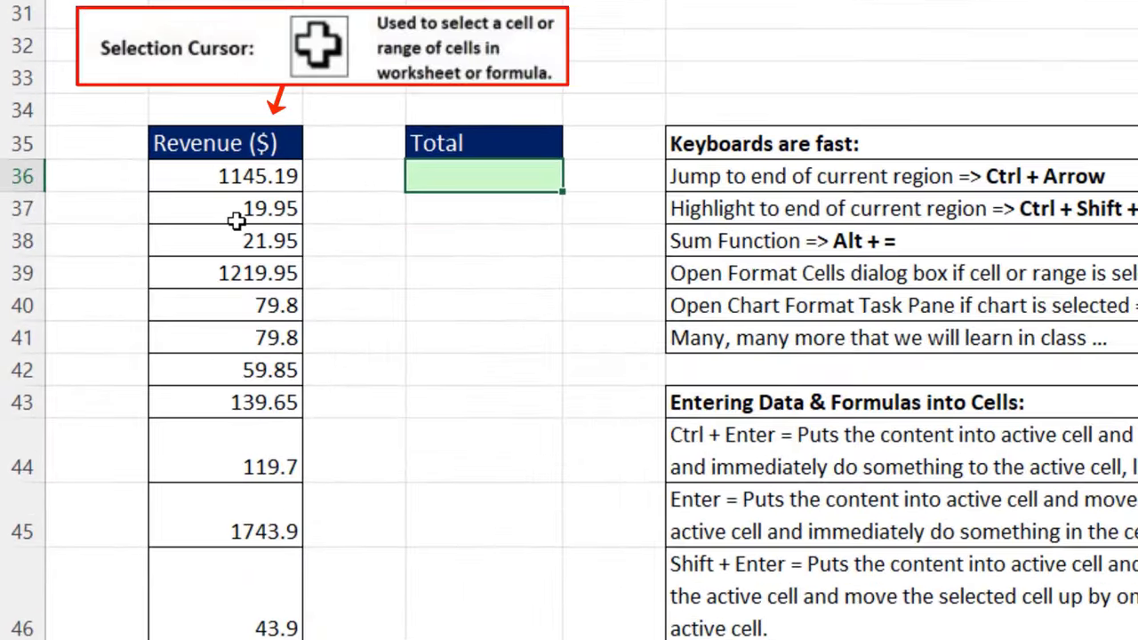
left_click(220, 177)
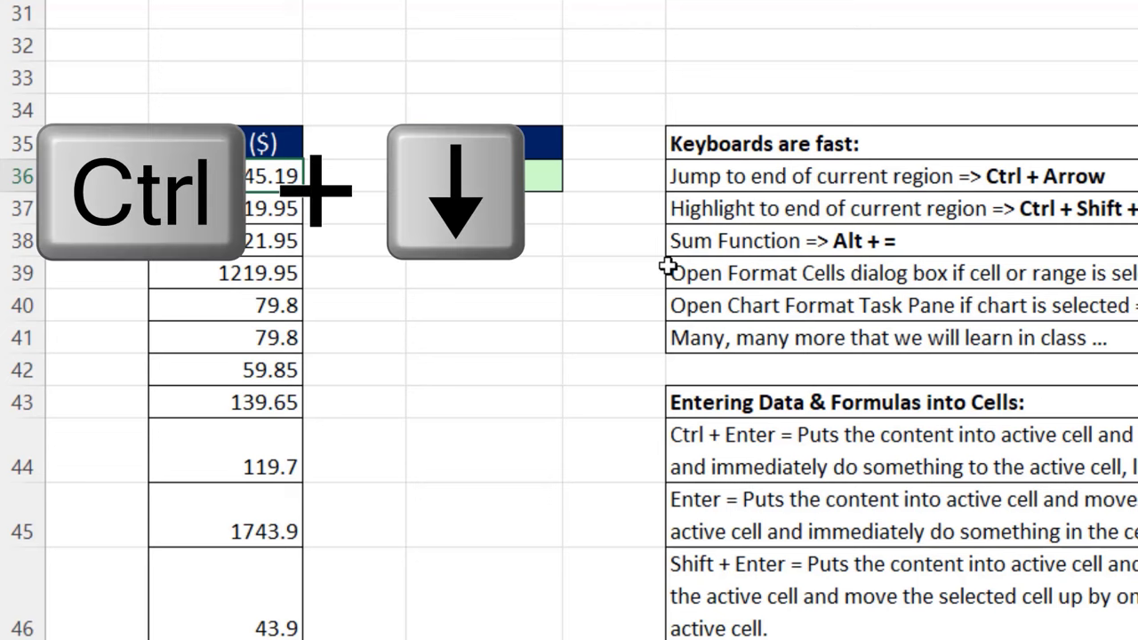
key("ctrl+Down")
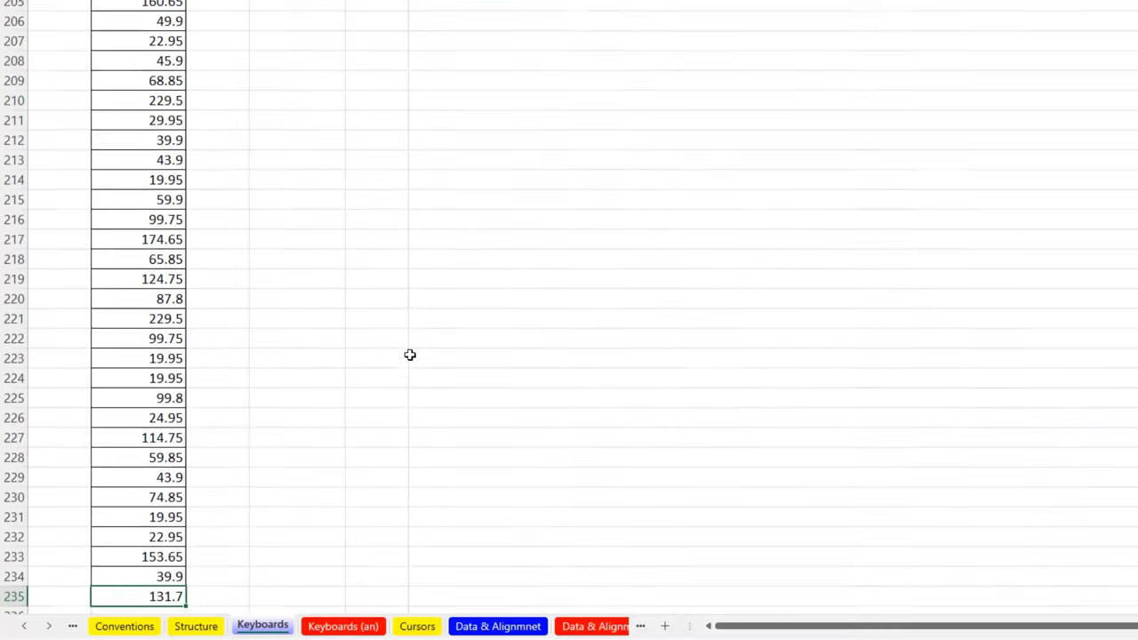
scroll(668, 266, "down", 4)
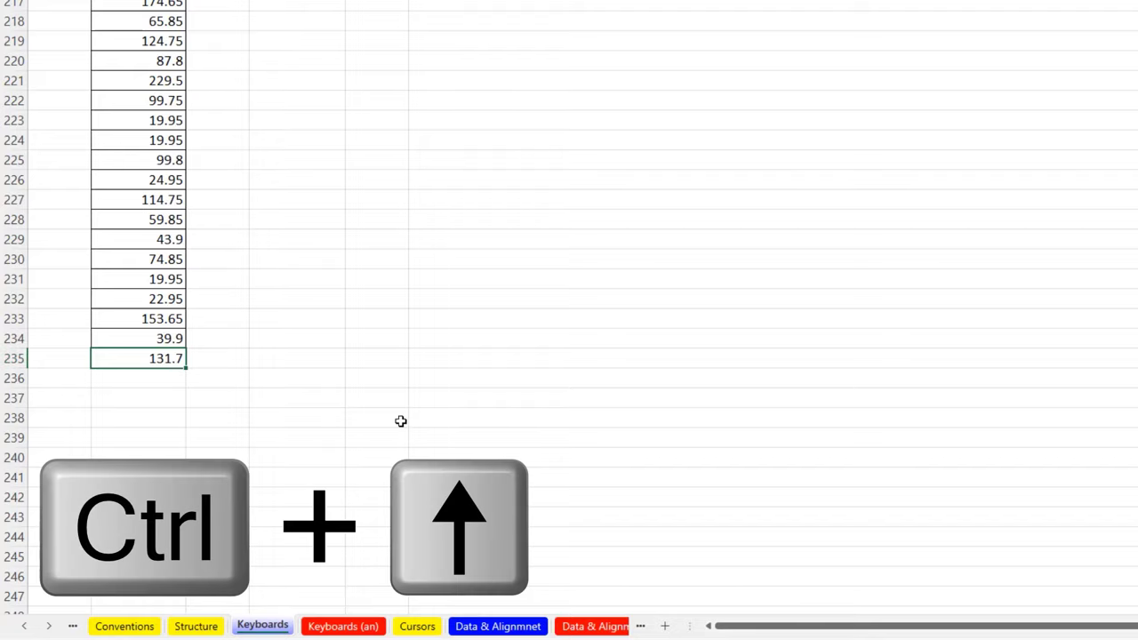
key("ctrl+Up")
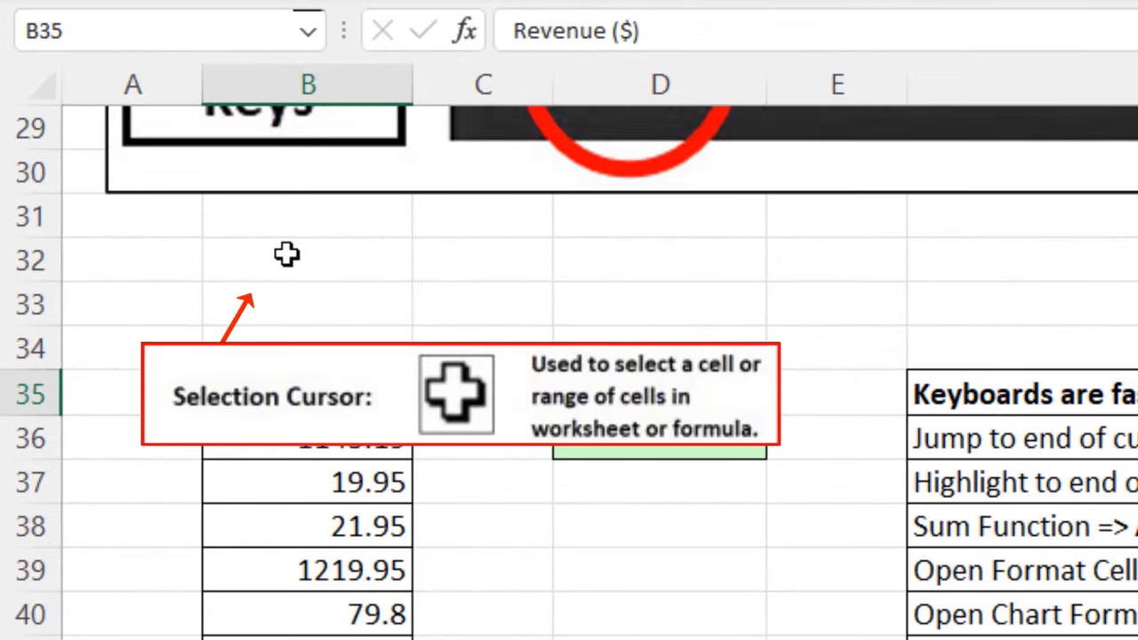
Select B32:E32, then select the revenue values from B36 down to B235
left_click(285, 257)
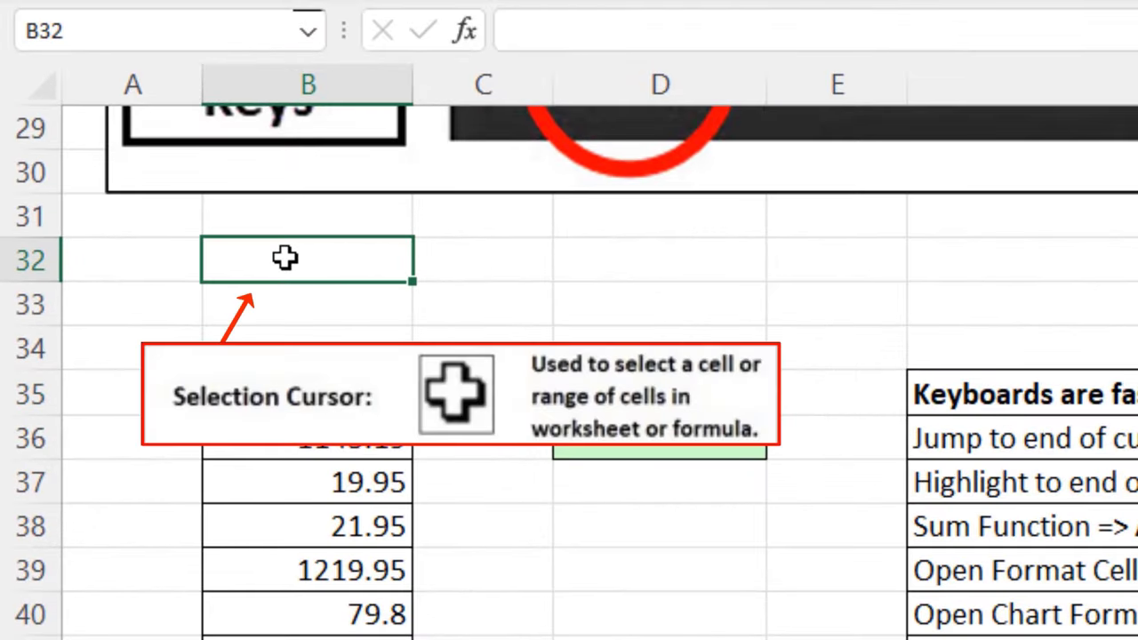
left_click(825, 261, "shift")
left_click(355, 252)
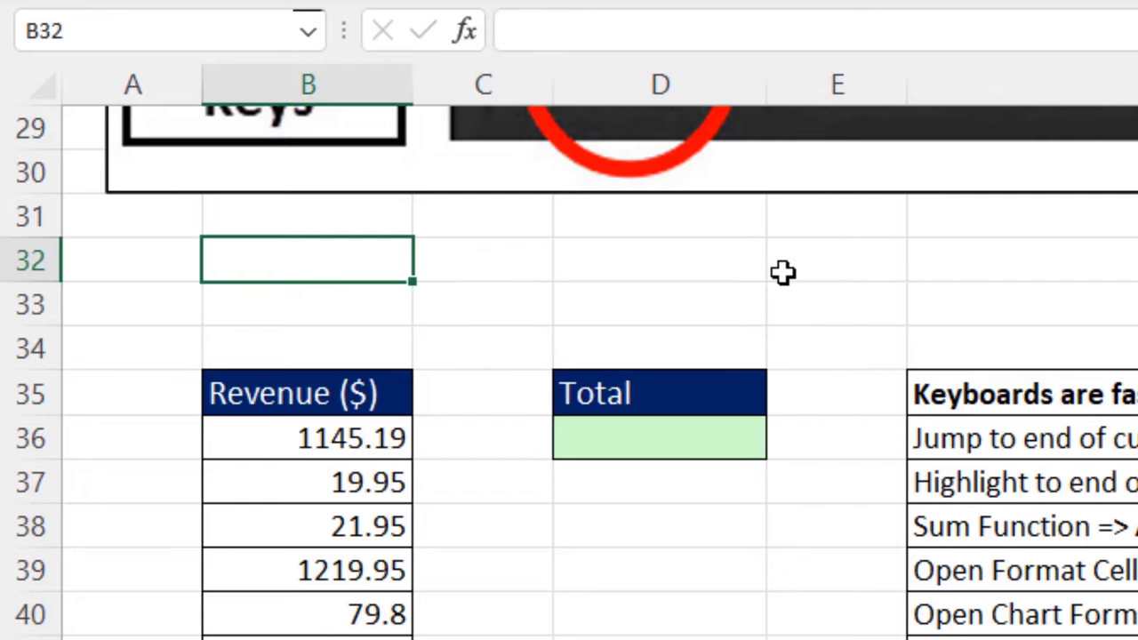
left_click(825, 258, "shift")
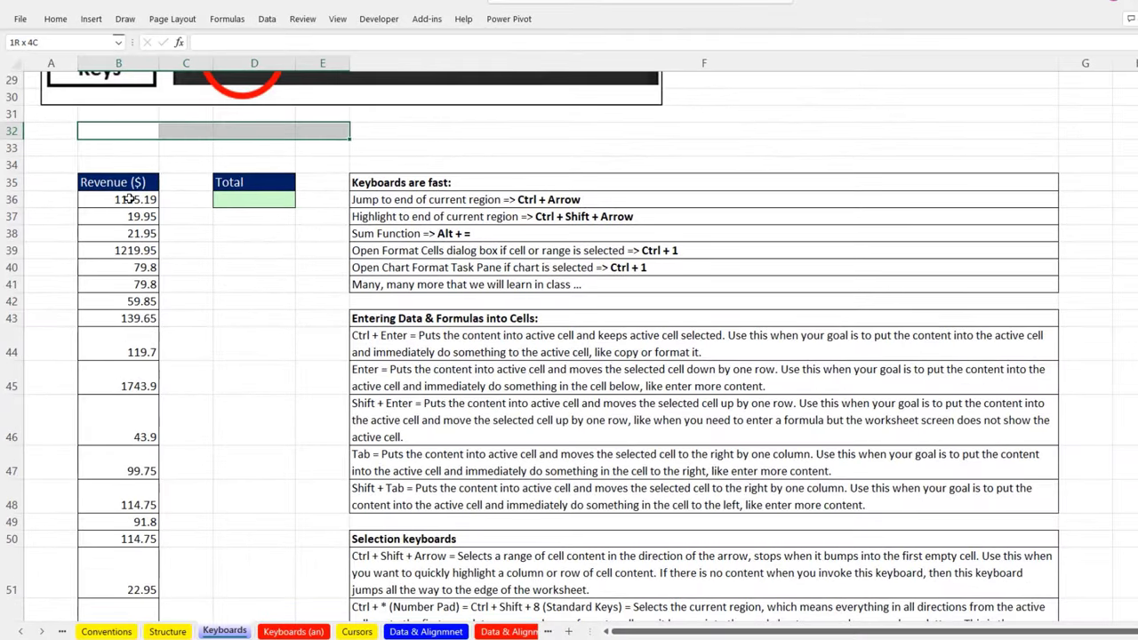
left_click(129, 199)
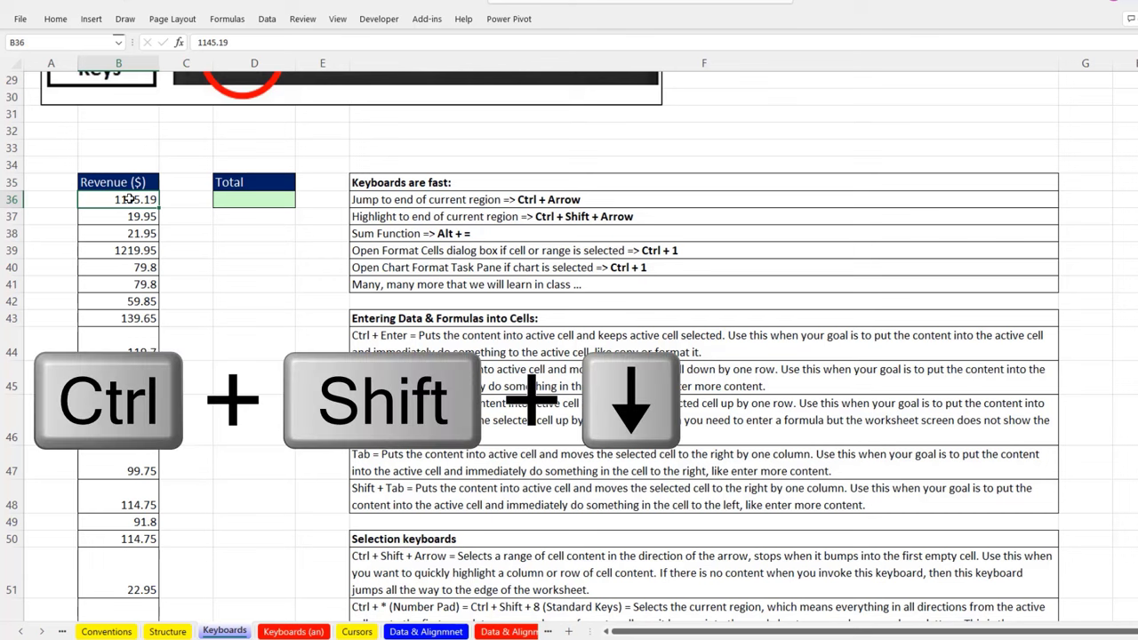
key("ctrl+shift+Down")
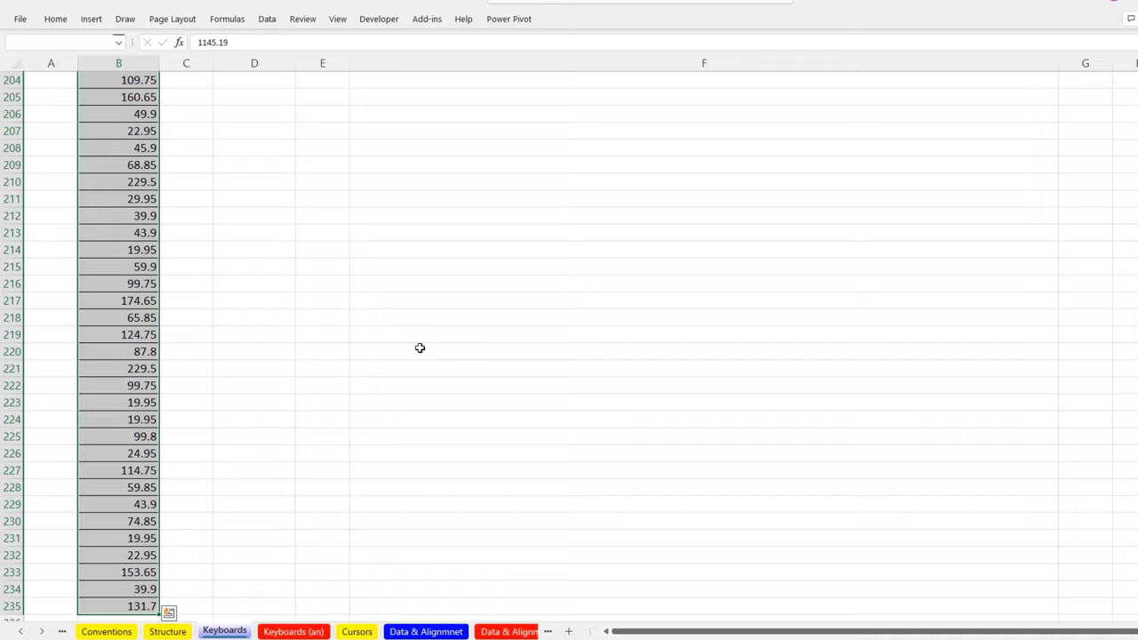
In Format Cells, apply Currency with the $ symbol and 2 decimals to B36:B235
key("ctrl+1")
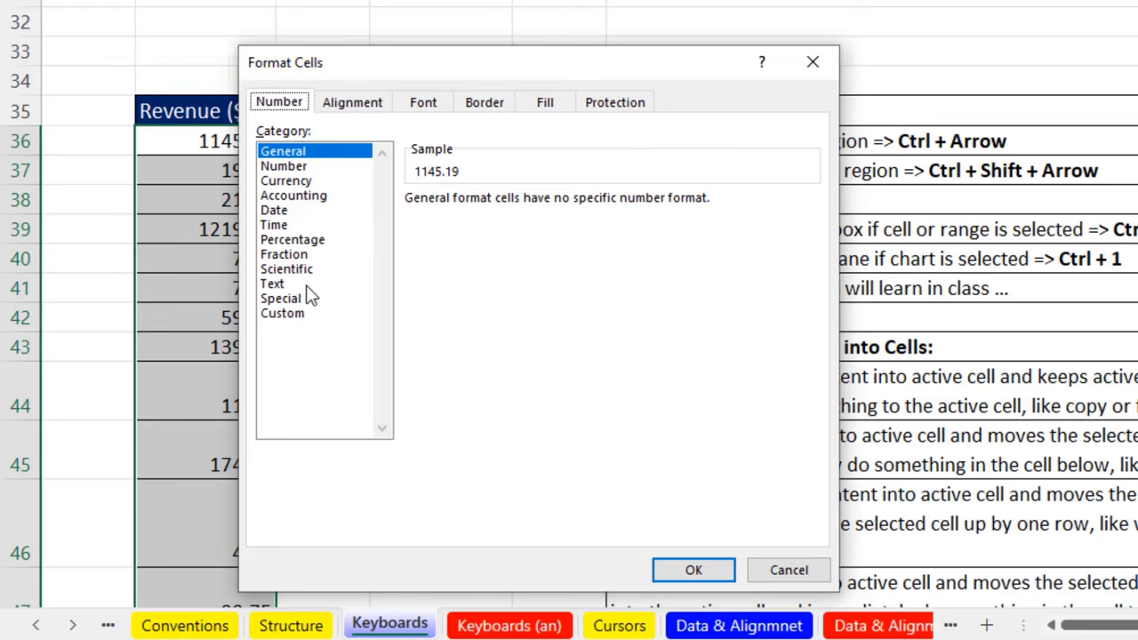
left_click(355, 108)
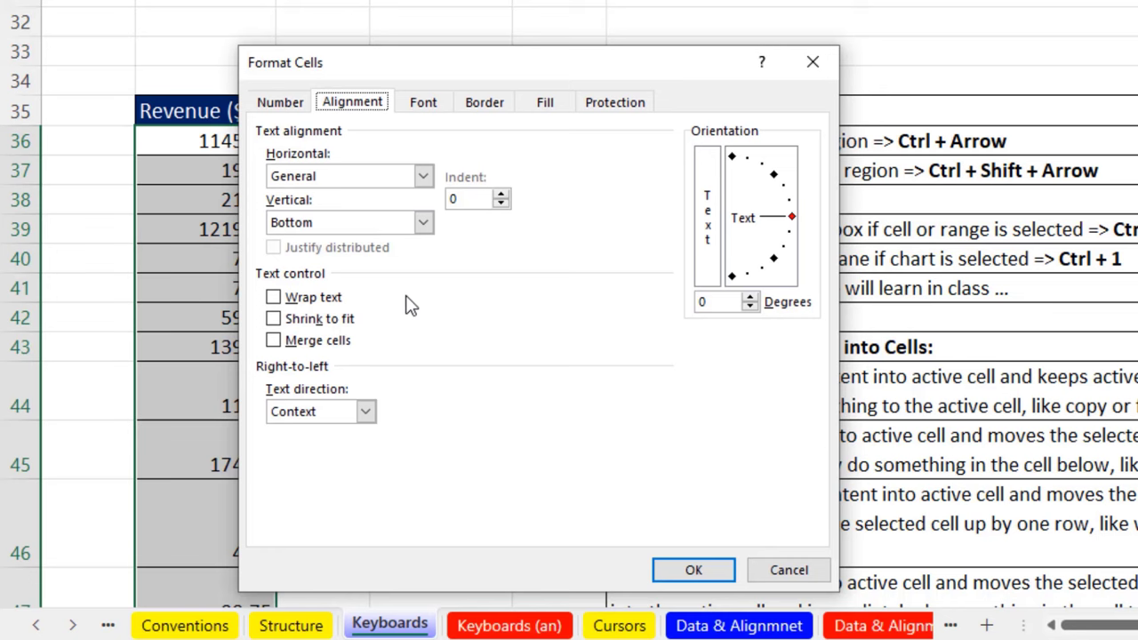
left_click(436, 114)
left_click(495, 112)
left_click(546, 109)
left_click(608, 110)
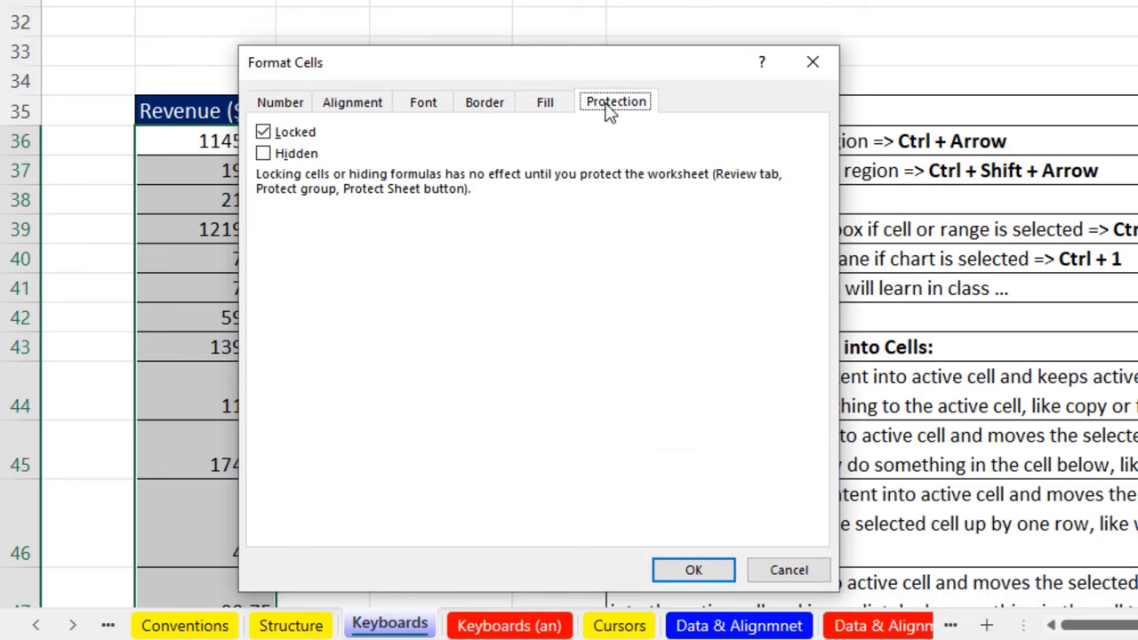
left_click(286, 105)
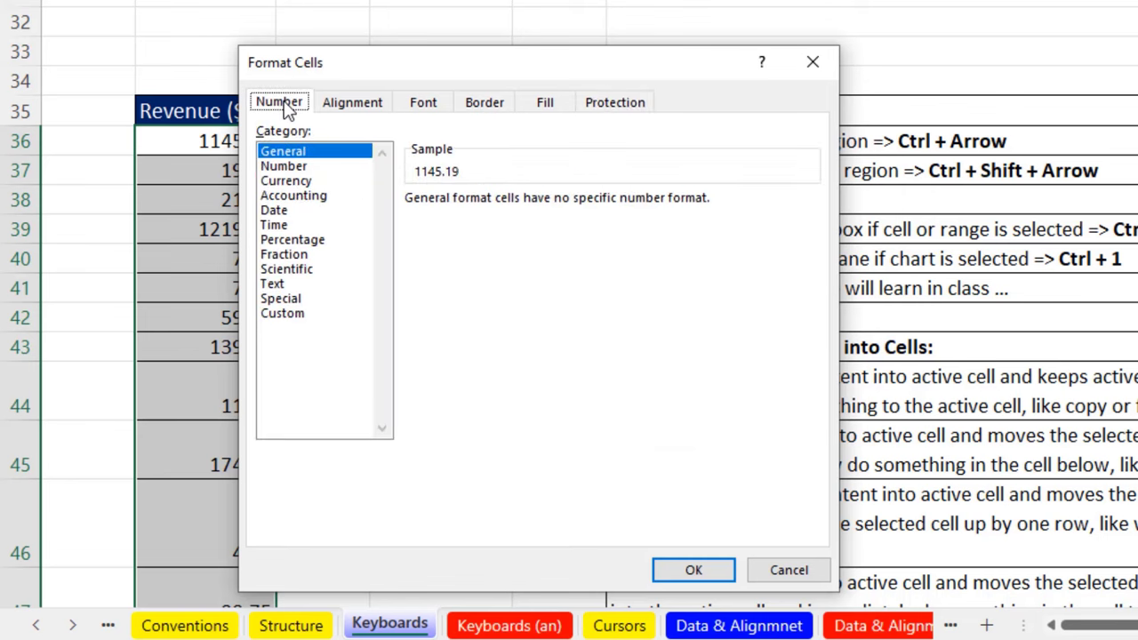
left_click(302, 183)
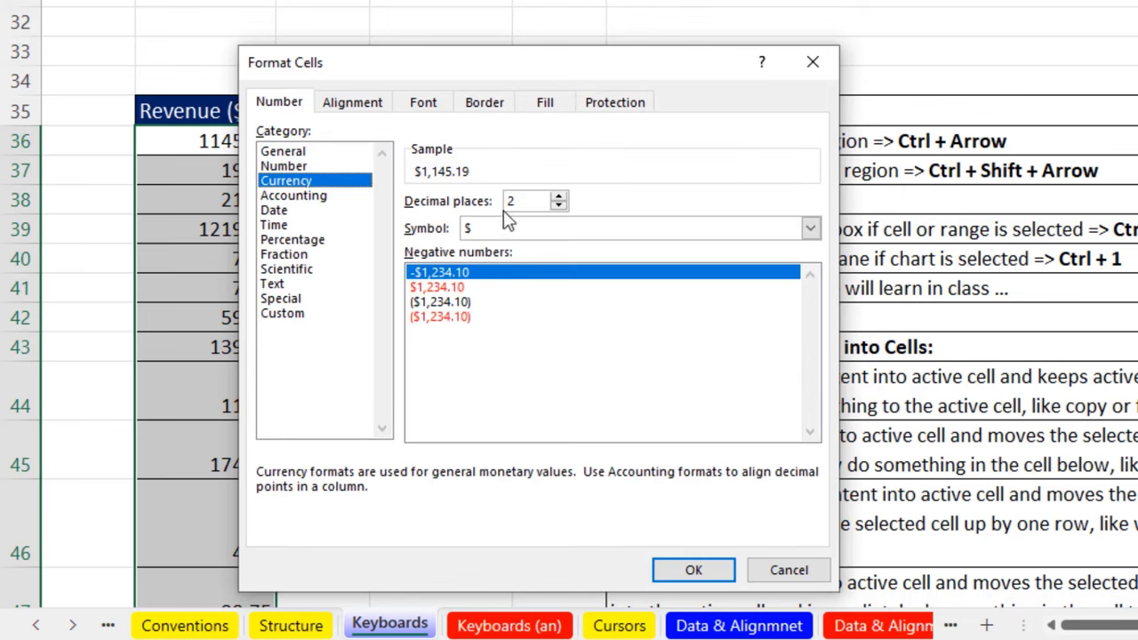
left_click(487, 229)
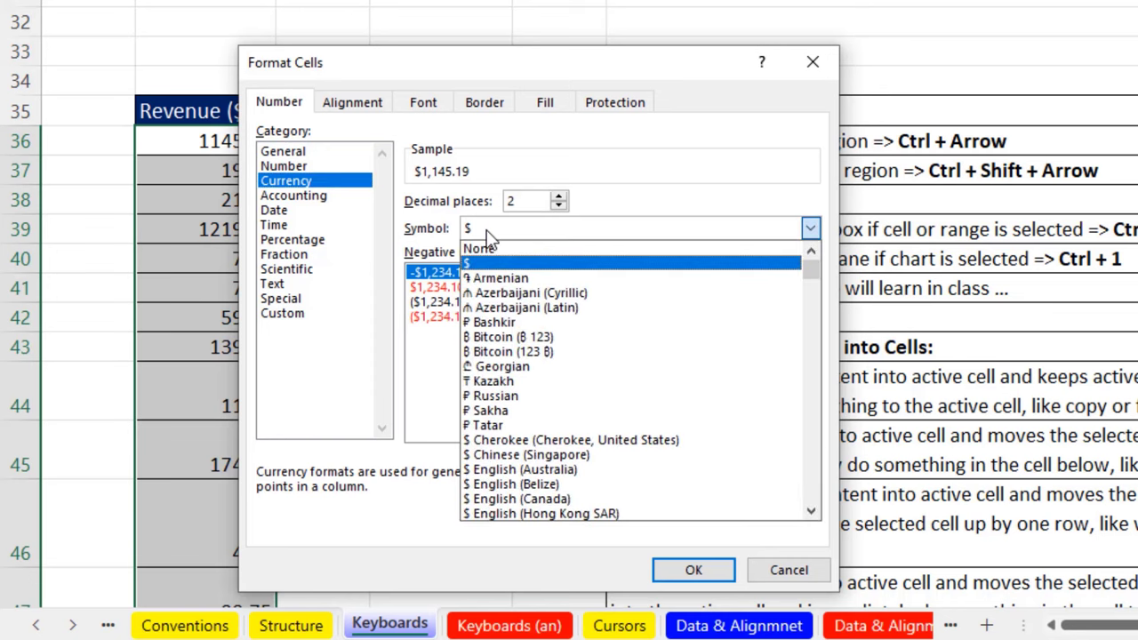
left_click(486, 230)
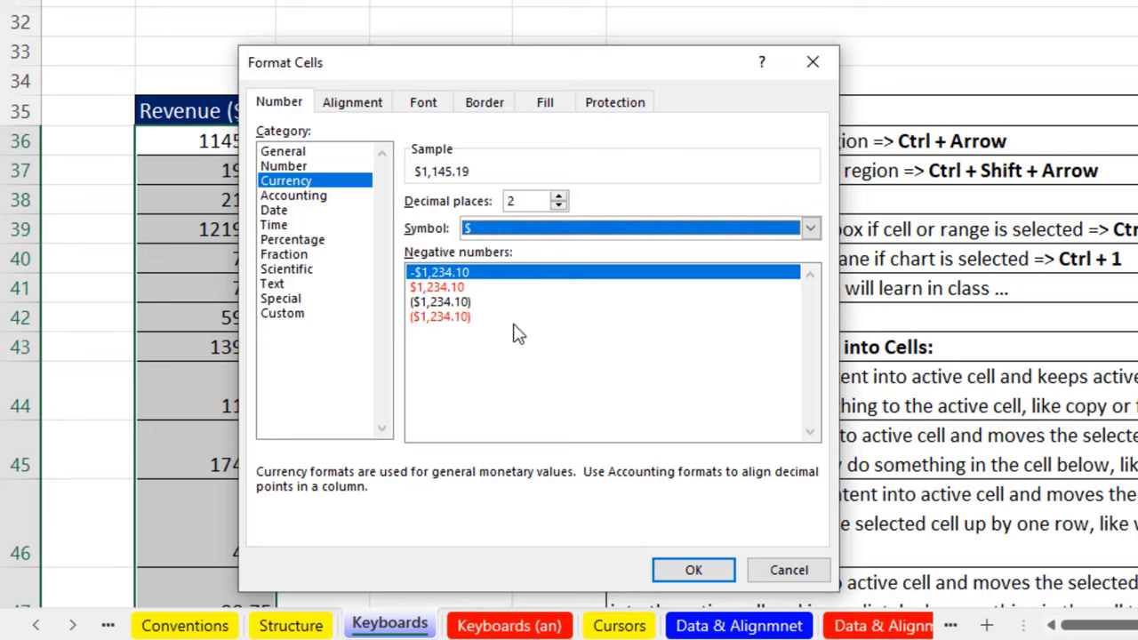
left_click(676, 574)
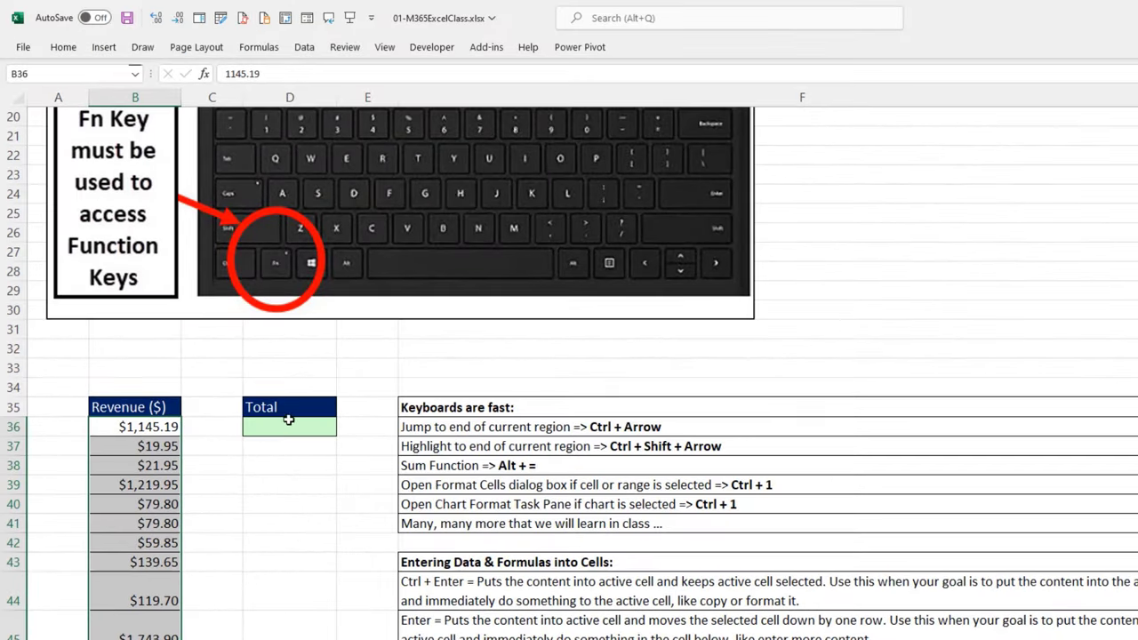
left_click(289, 420)
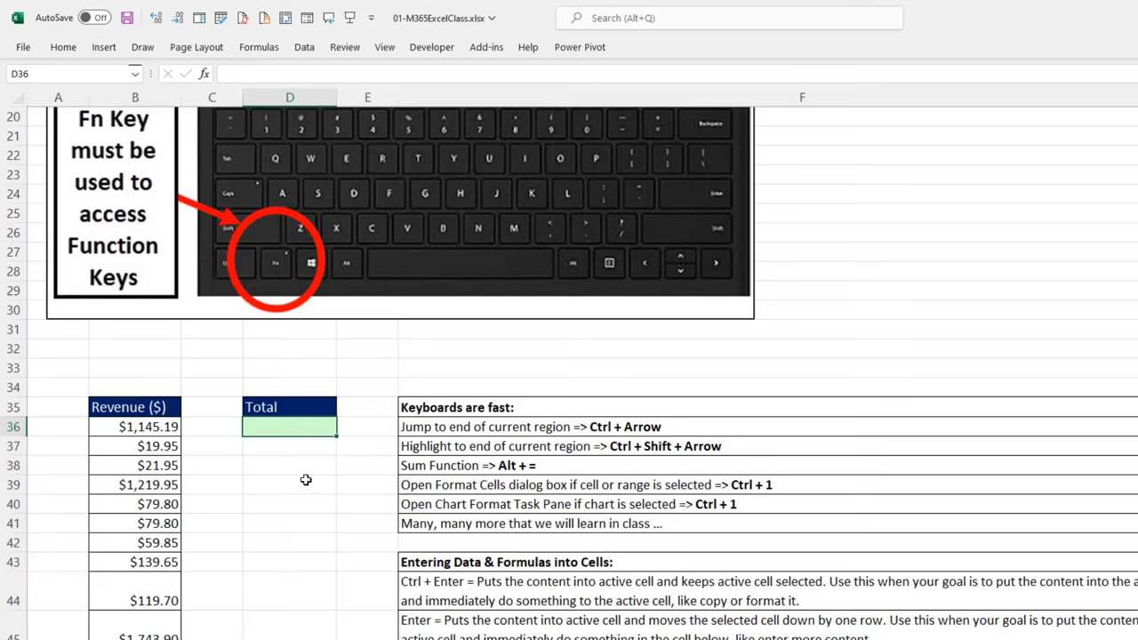
left_click(66, 49)
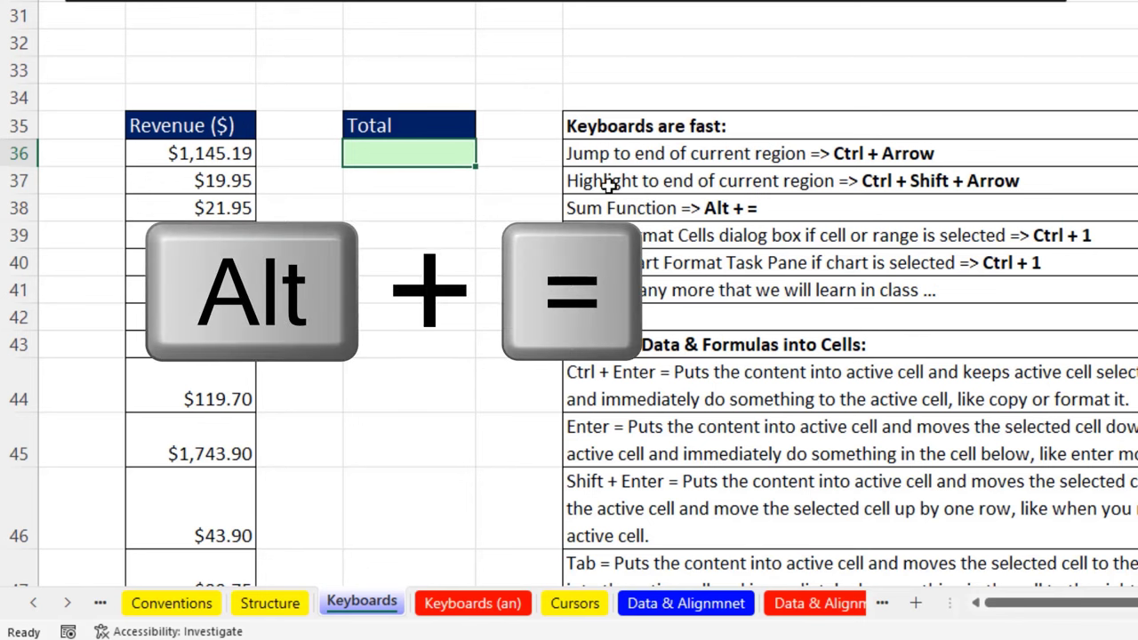
AutoSum the Total cell and point its range at B36:B235, entering =SUM(B36:B235)
key("alt+equal")
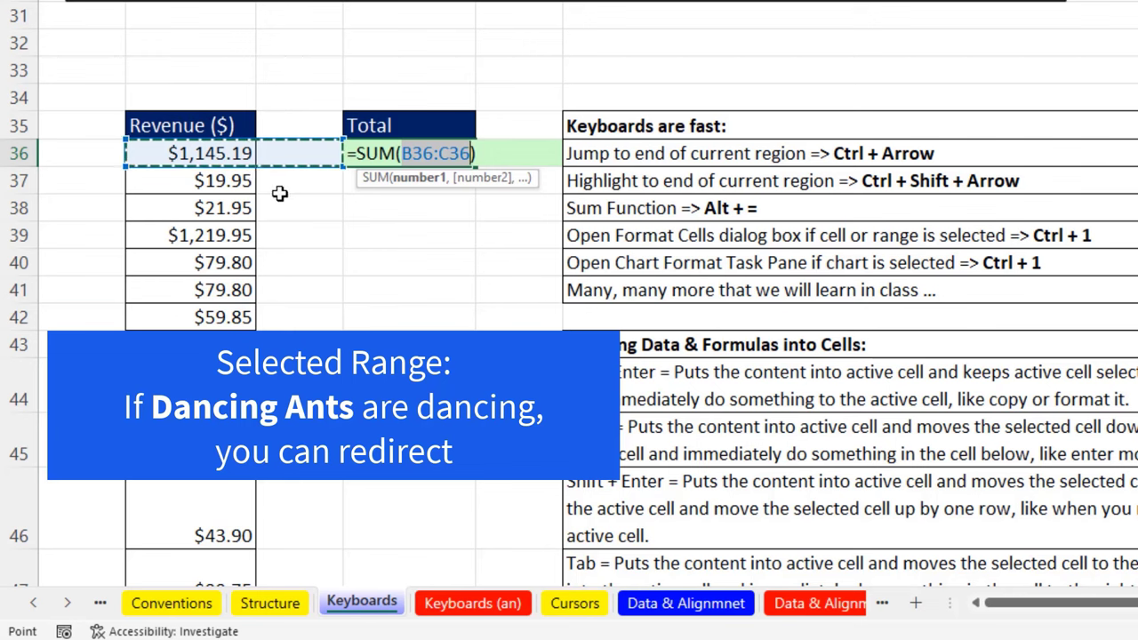
left_click_drag(294, 201, 307, 266)
left_click_drag(376, 266, 376, 345)
left_click_drag(83, 81, 303, 147)
left_click_drag(298, 207, 319, 282)
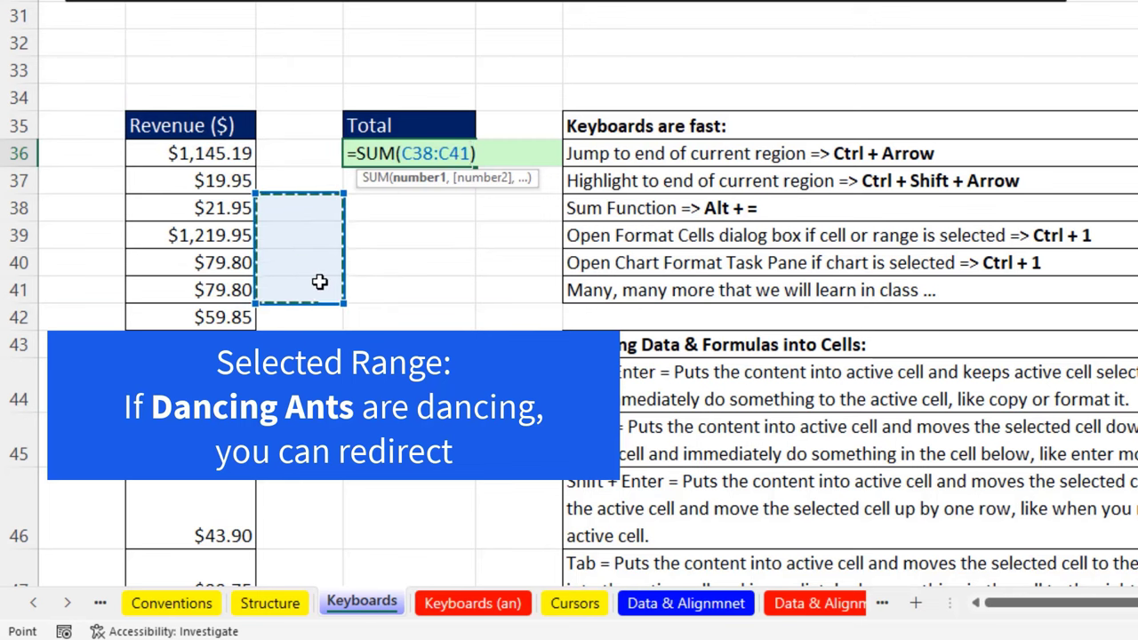
left_click(195, 153)
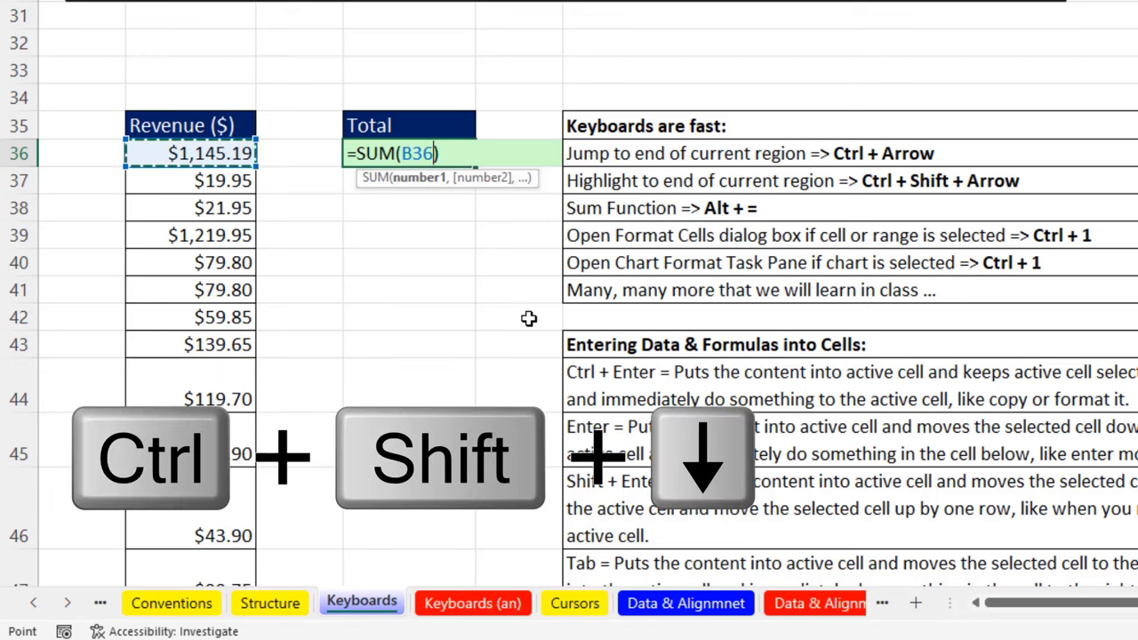
key("ctrl+shift+Down")
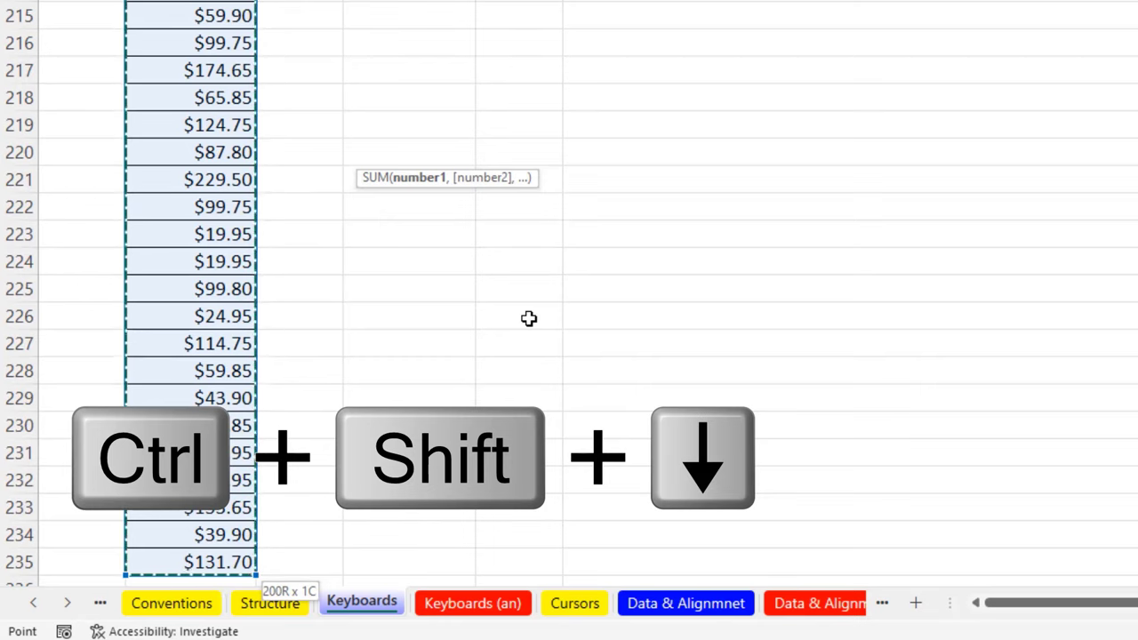
key("ctrl+BackSpace")
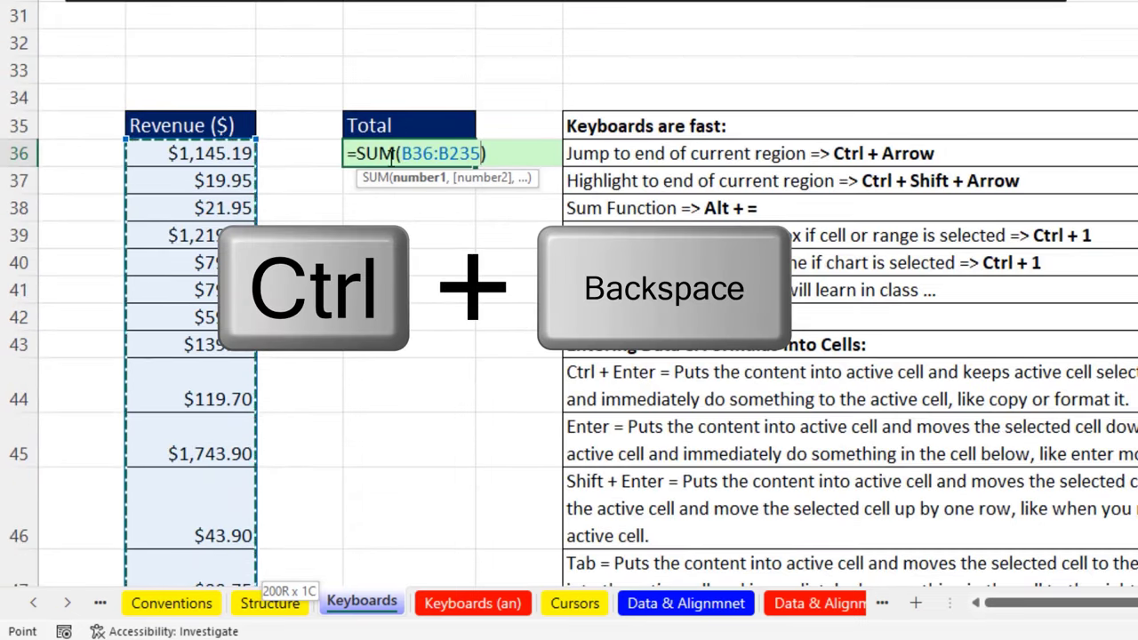
key("Return")
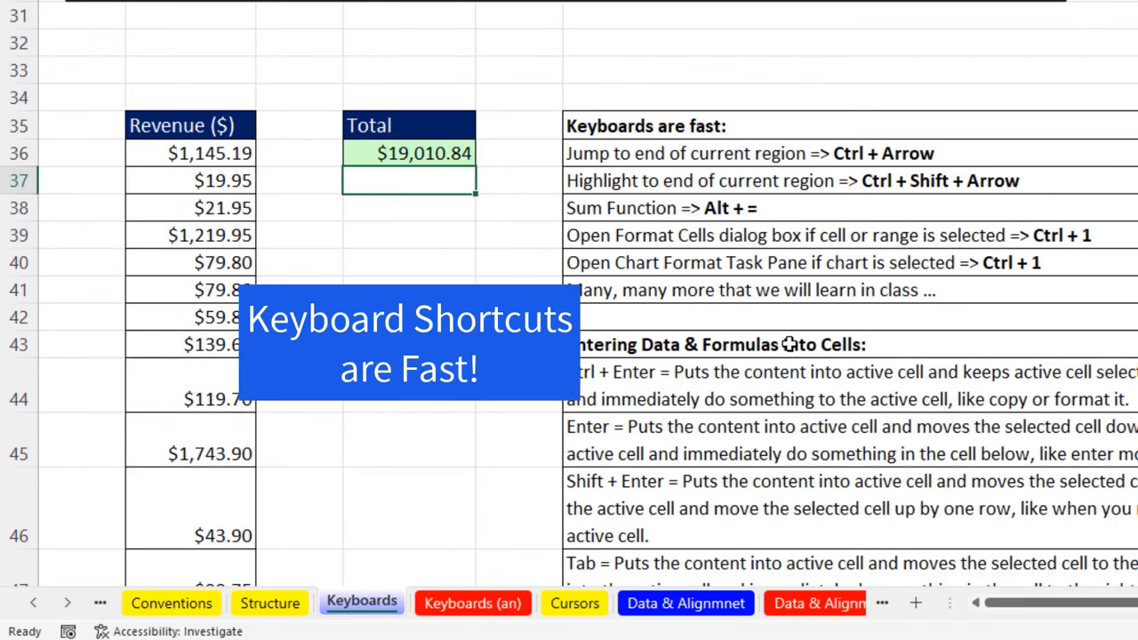
Switch to the Cursors sheet listing cursor shapes like Selection, Move, Fill Handle and I Beam
left_click(569, 603)
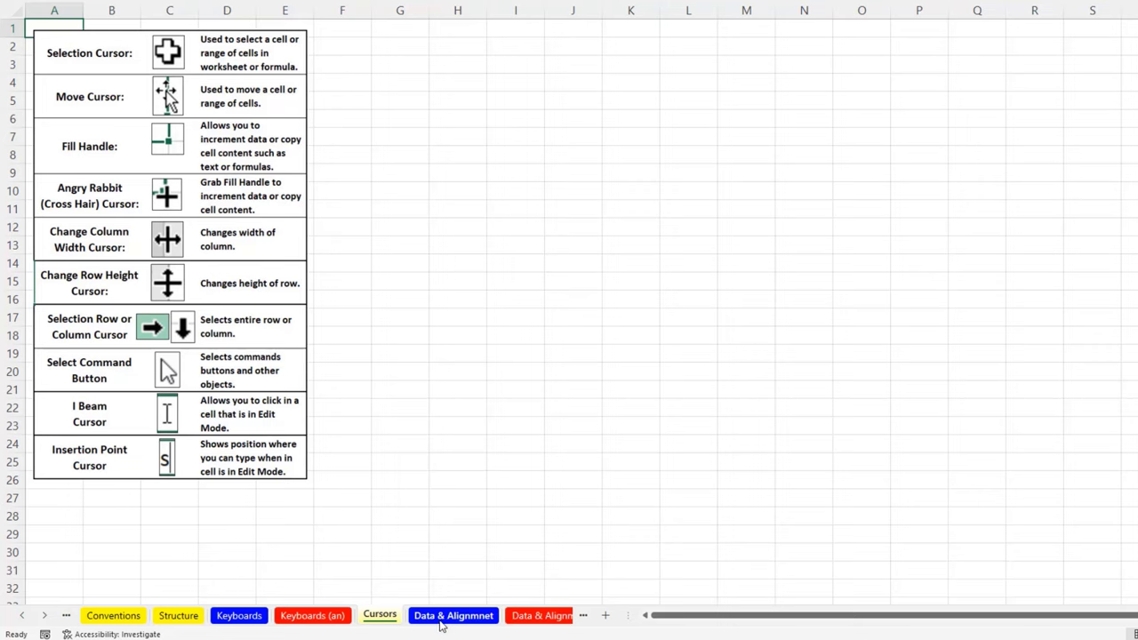
On the Data & Alignmnet sheet, review the Text through Empty Cells labels and select D3
left_click(438, 617)
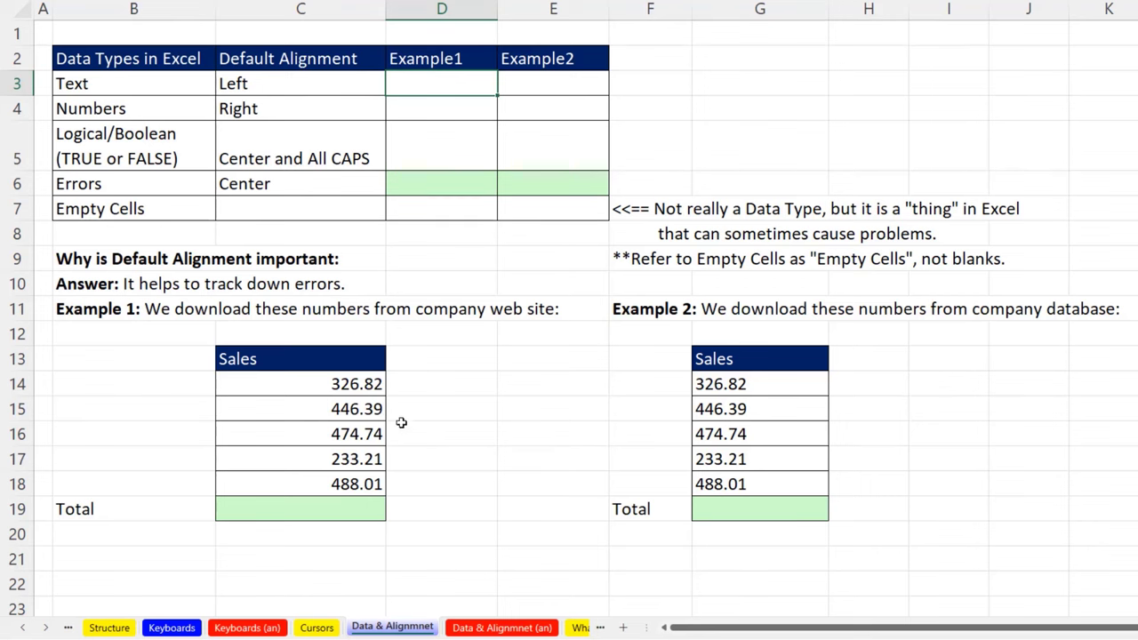
left_click(157, 86)
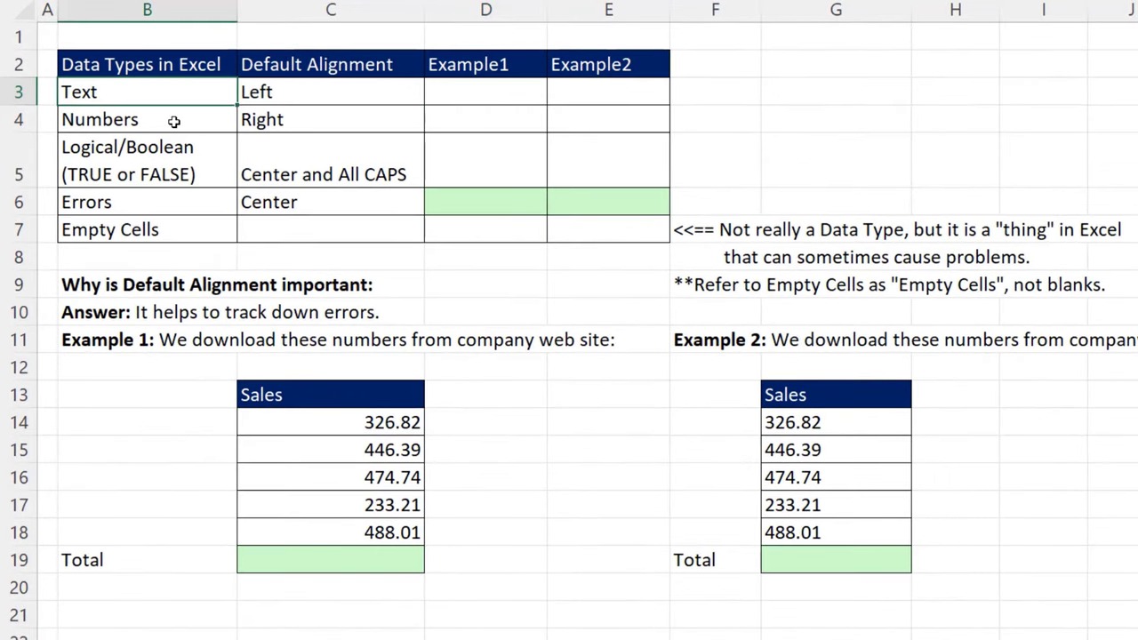
left_click(172, 119)
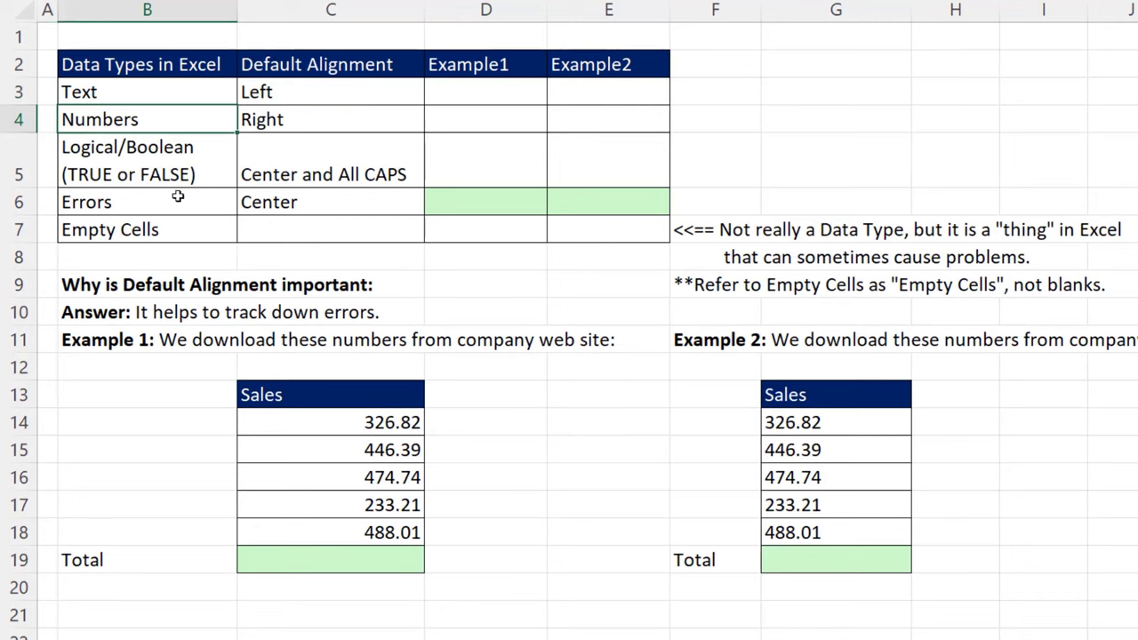
left_click(158, 174)
left_click(156, 203)
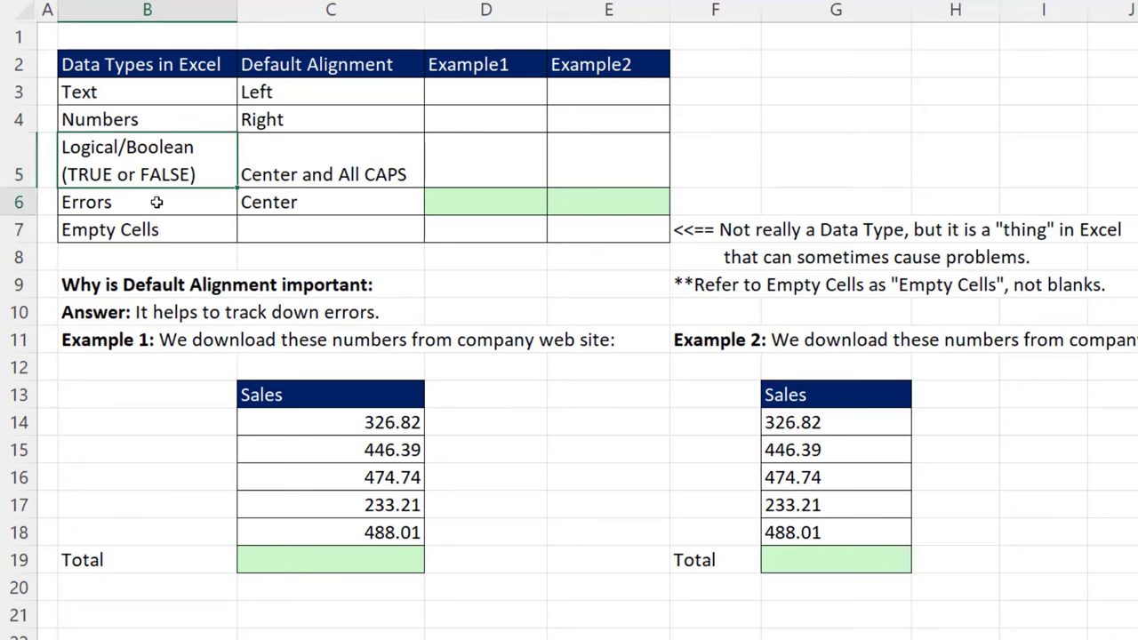
left_click(162, 232)
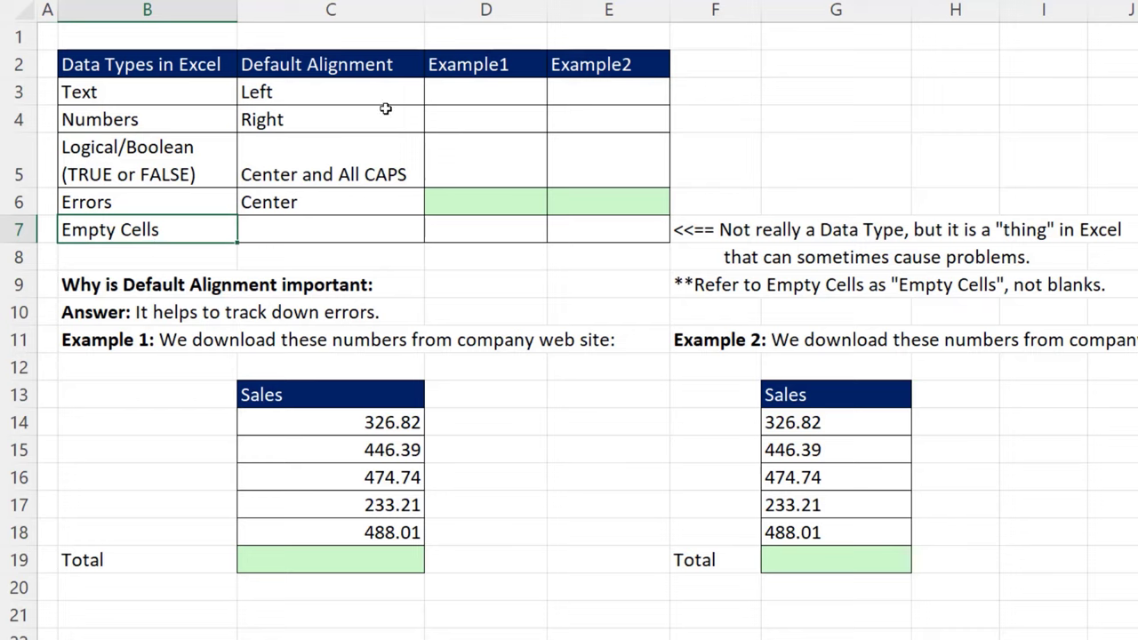
left_click(480, 93)
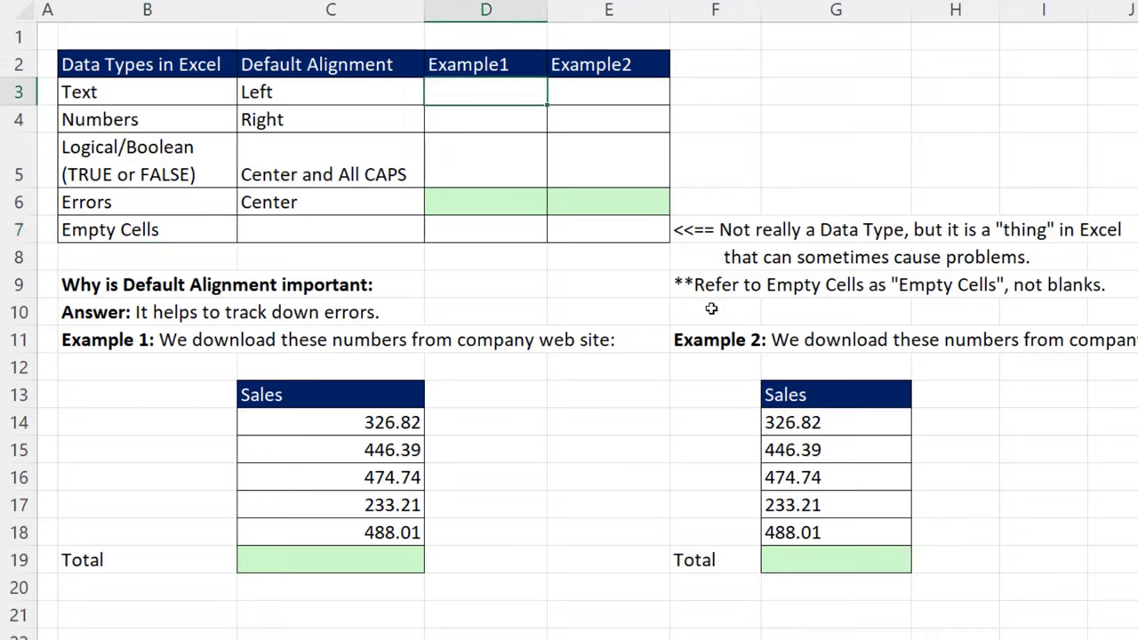
Enter Excel in D3, 43 in D4 and TRUE in D5
type("Excel")
key("Return")
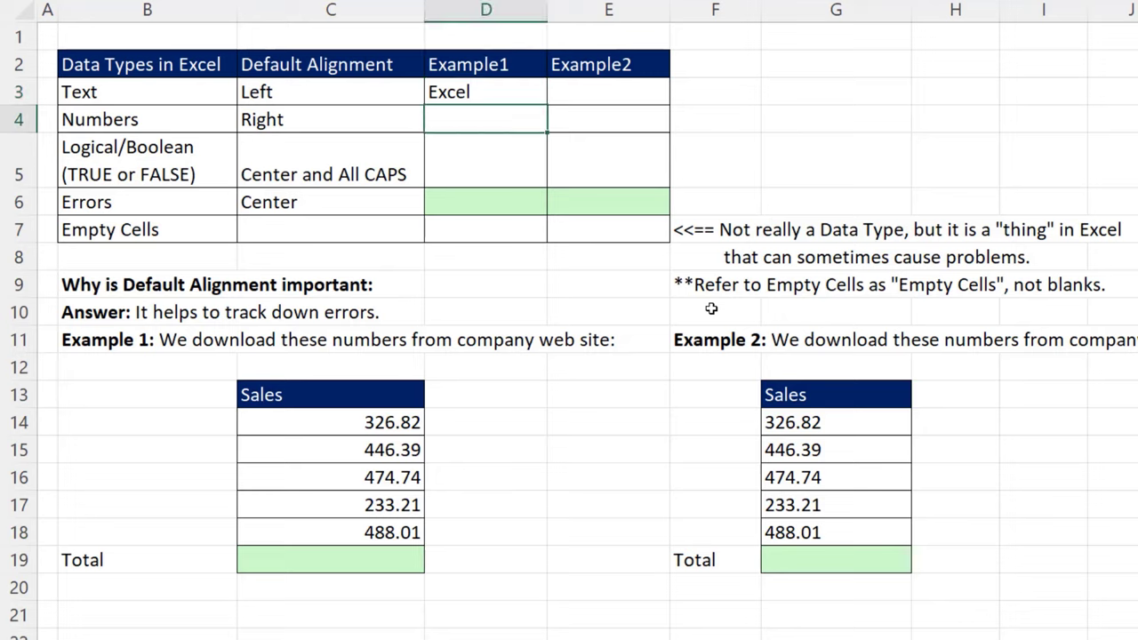
type("43")
key("Return")
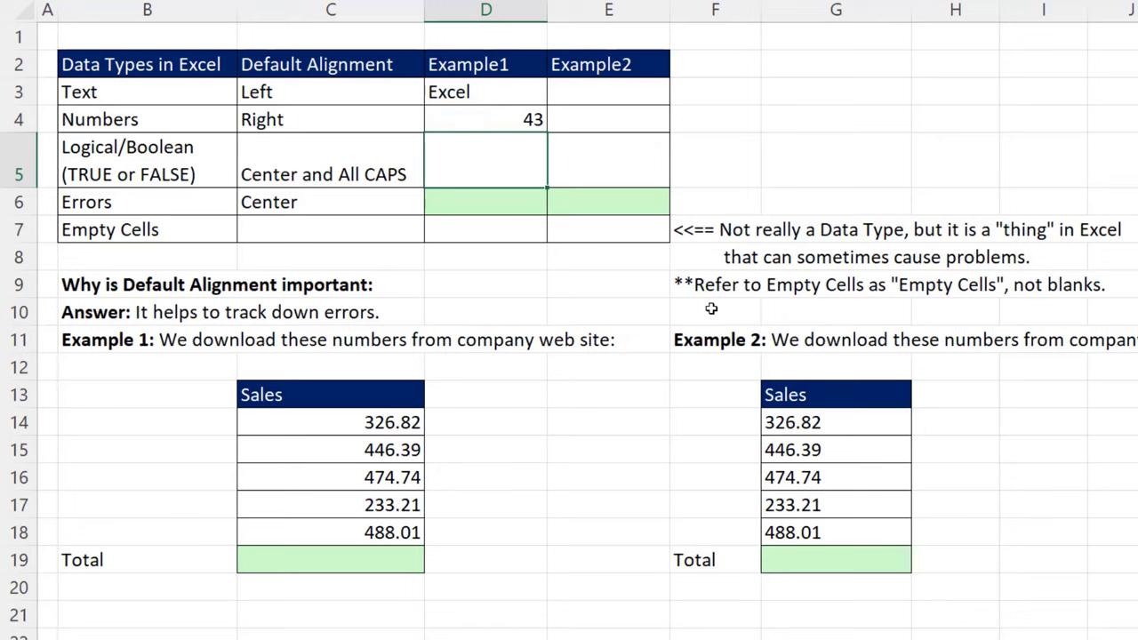
type("true")
key("Tab")
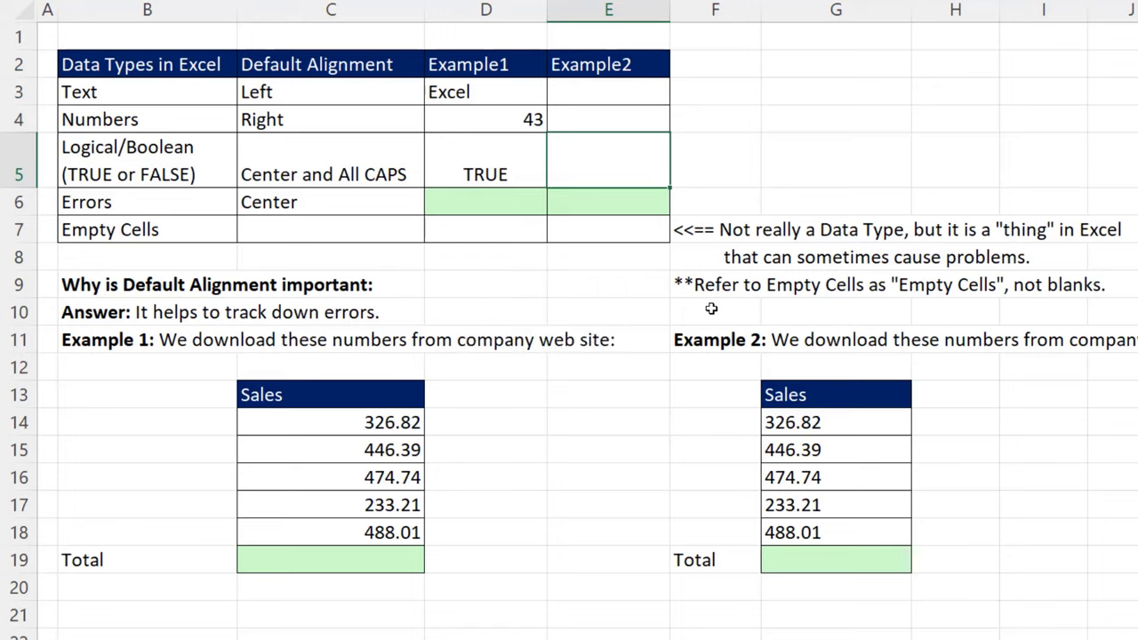
Enter FALSE in E5, correcting the 'fasle' typo
type("fasle")
key("Return")
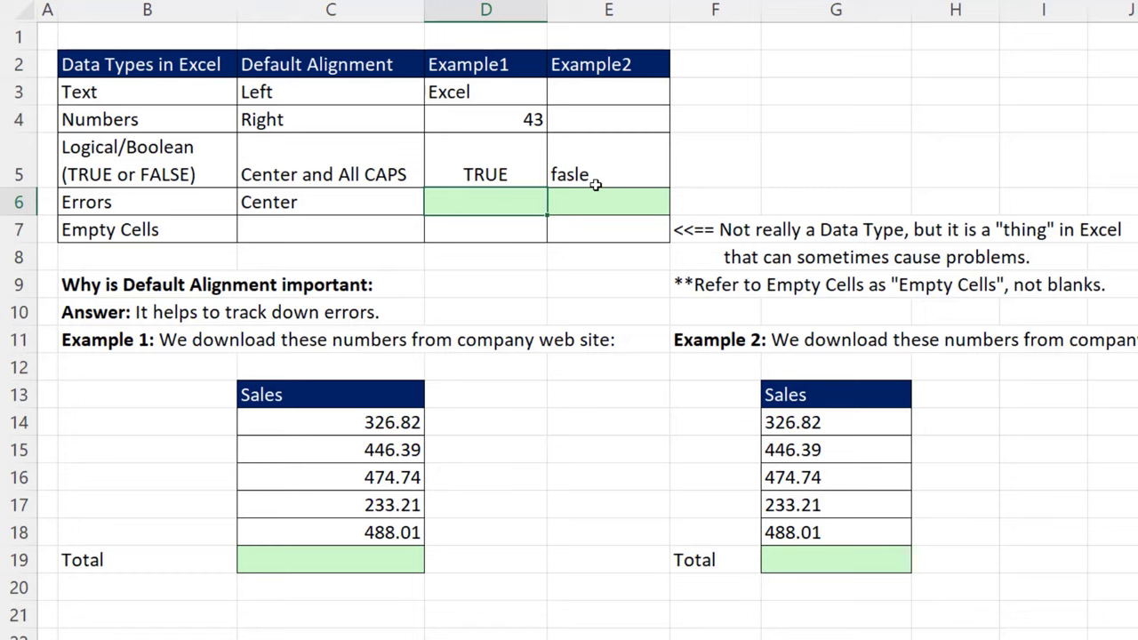
double_click(590, 178)
key("BackSpace")
key("BackSpace")
key("BackSpace")
type("lse")
key("Return")
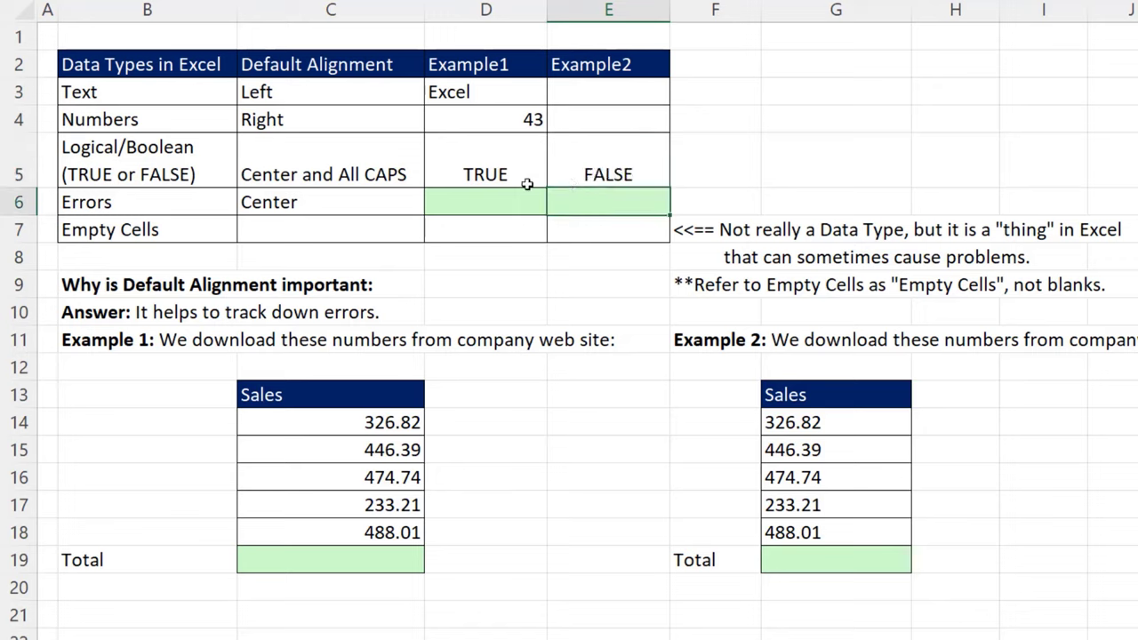
Enter =D4/0 in D6 to produce a #DIV/0! error
left_click(496, 196)
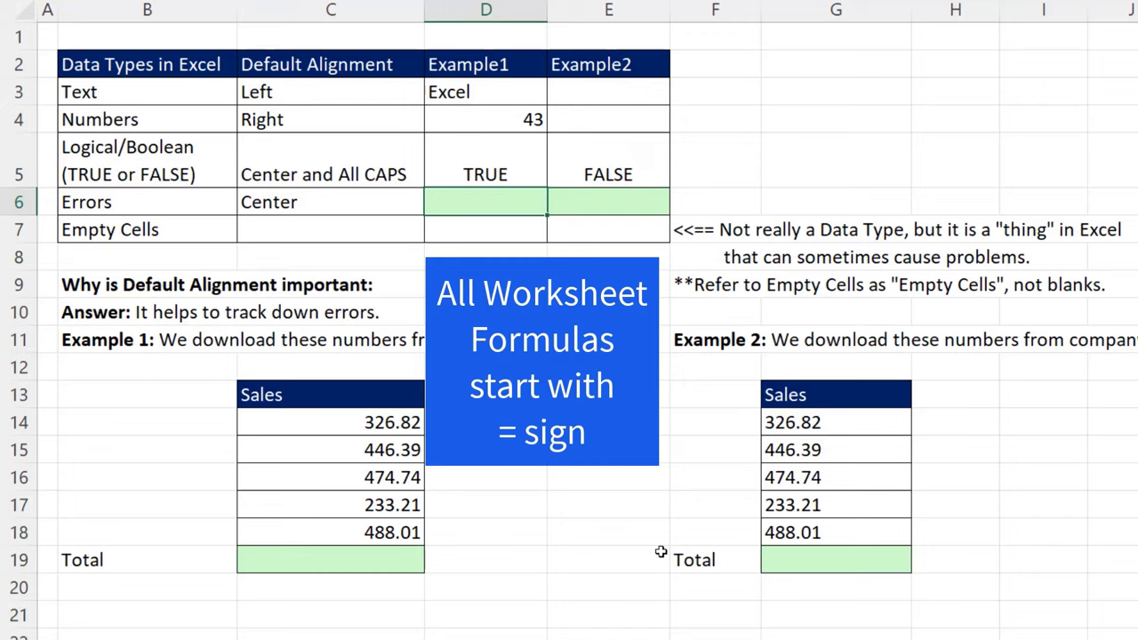
type("=")
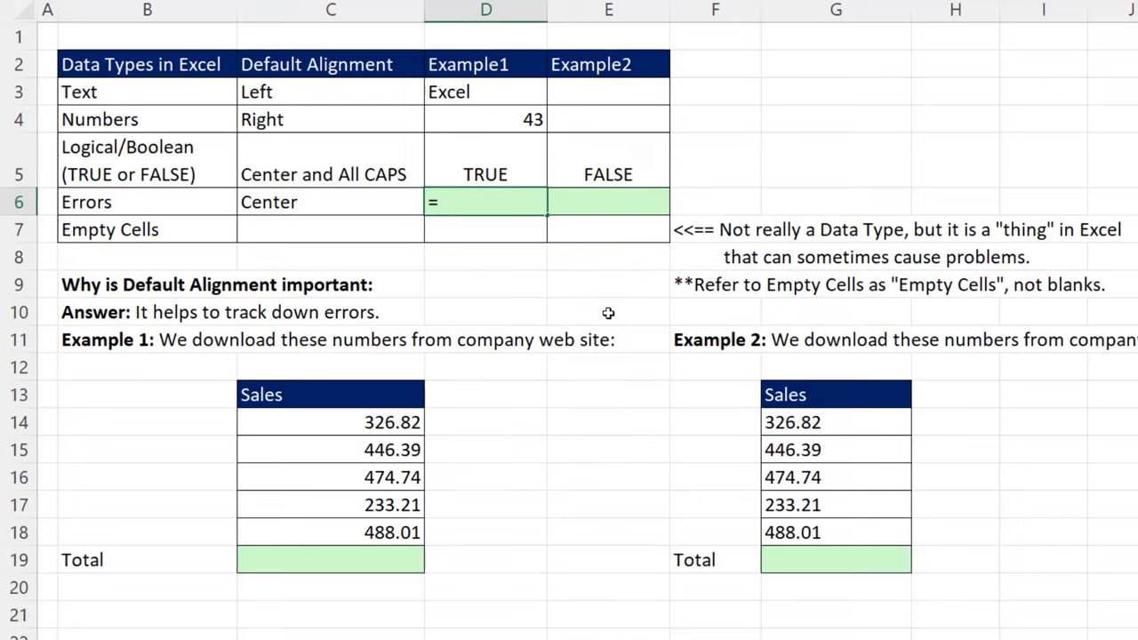
left_click(462, 119)
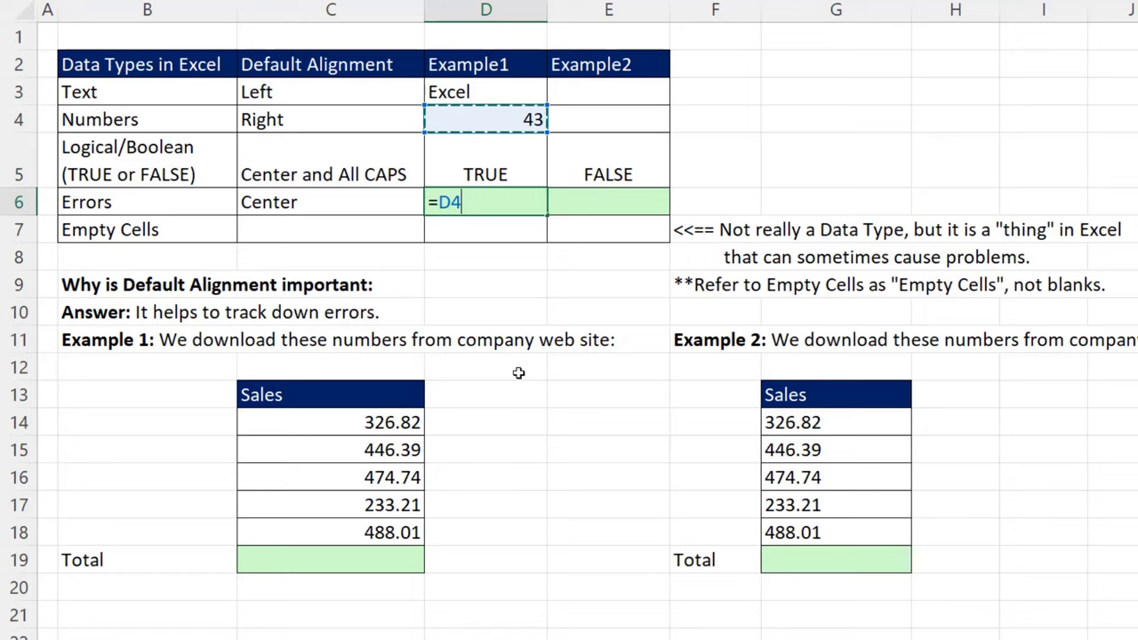
type("/")
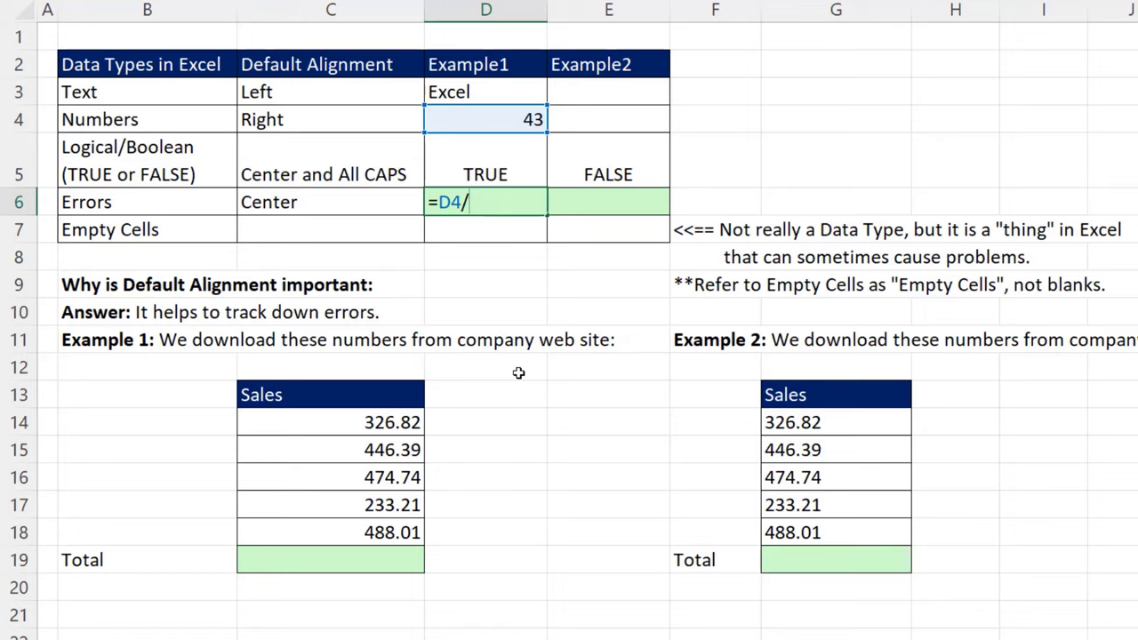
type("0")
key("Tab")
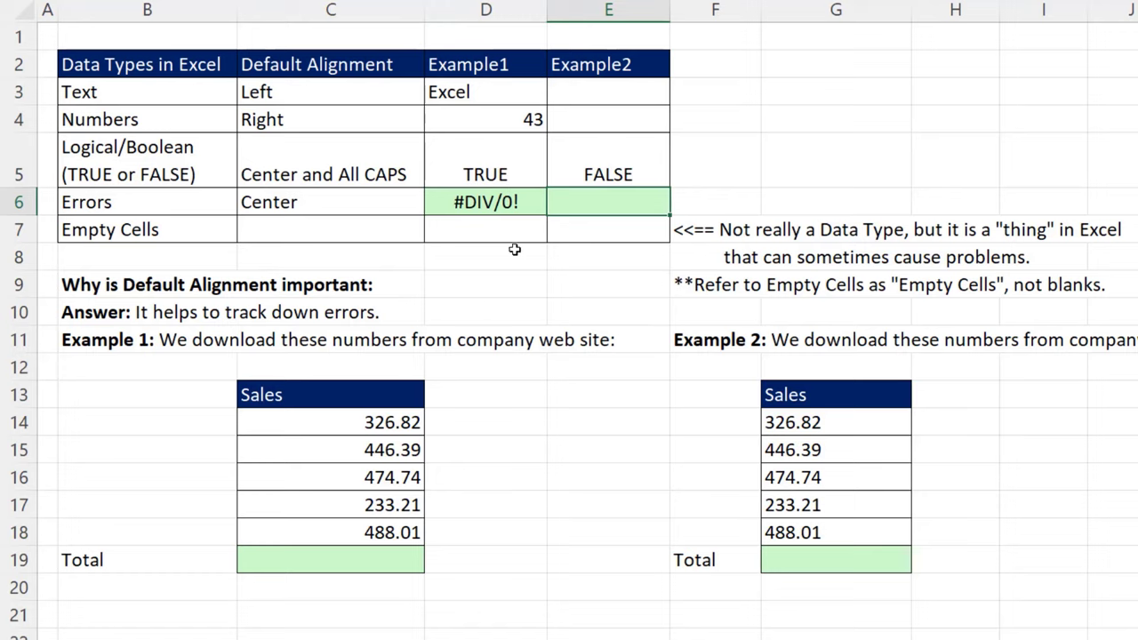
Enter =D4+D3 in E6 to produce a #VALUE! error
type("=")
left_click(476, 127)
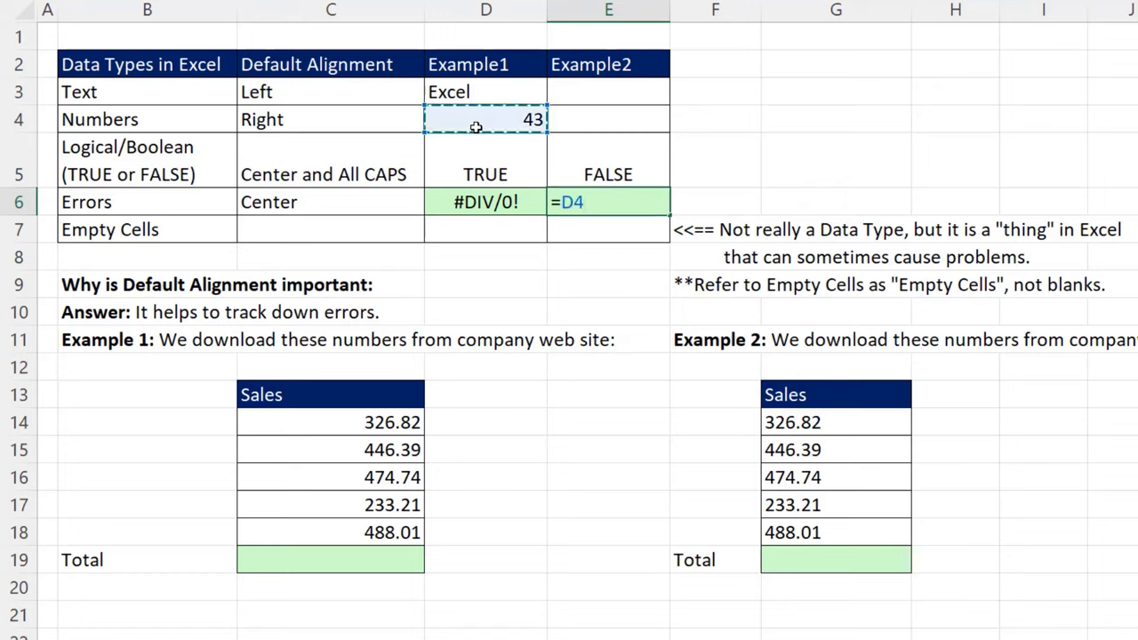
type("+")
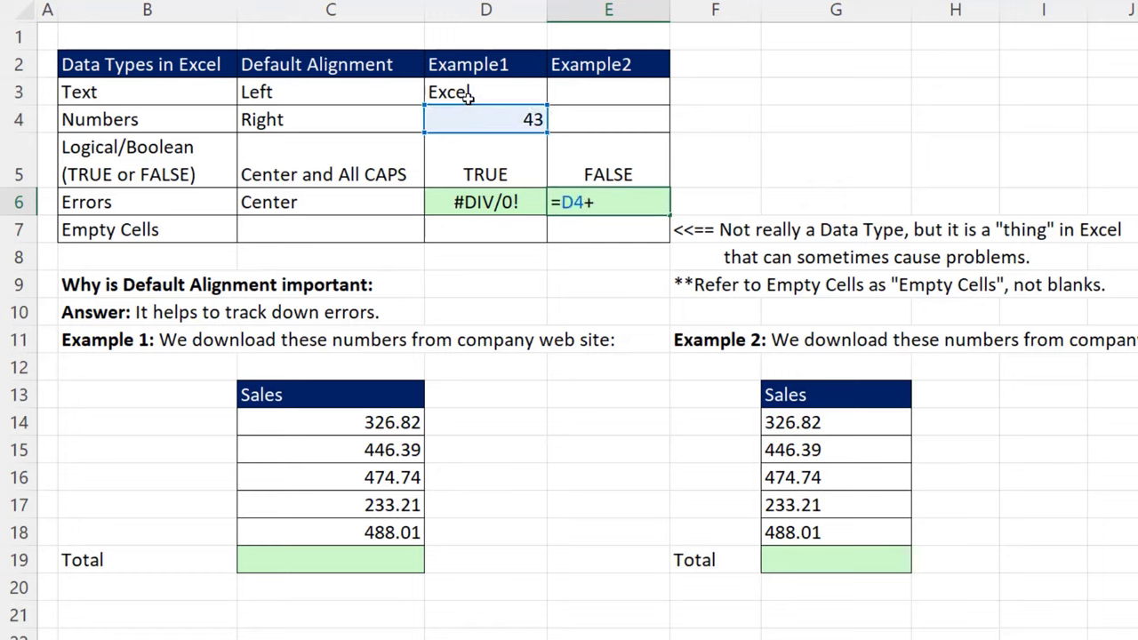
left_click(467, 96)
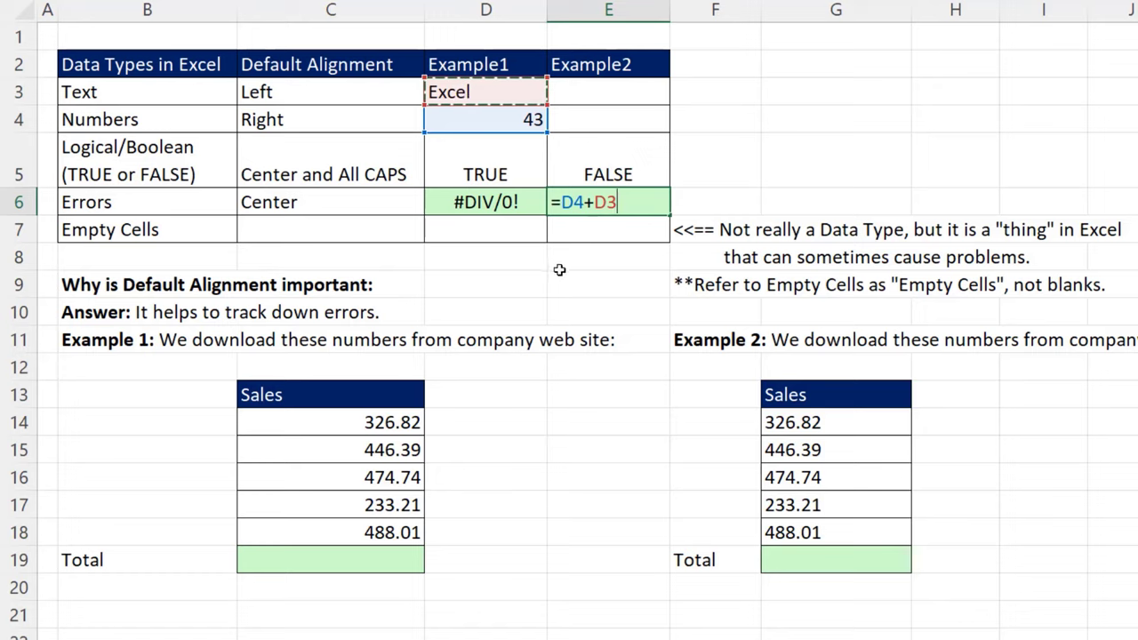
key("Return")
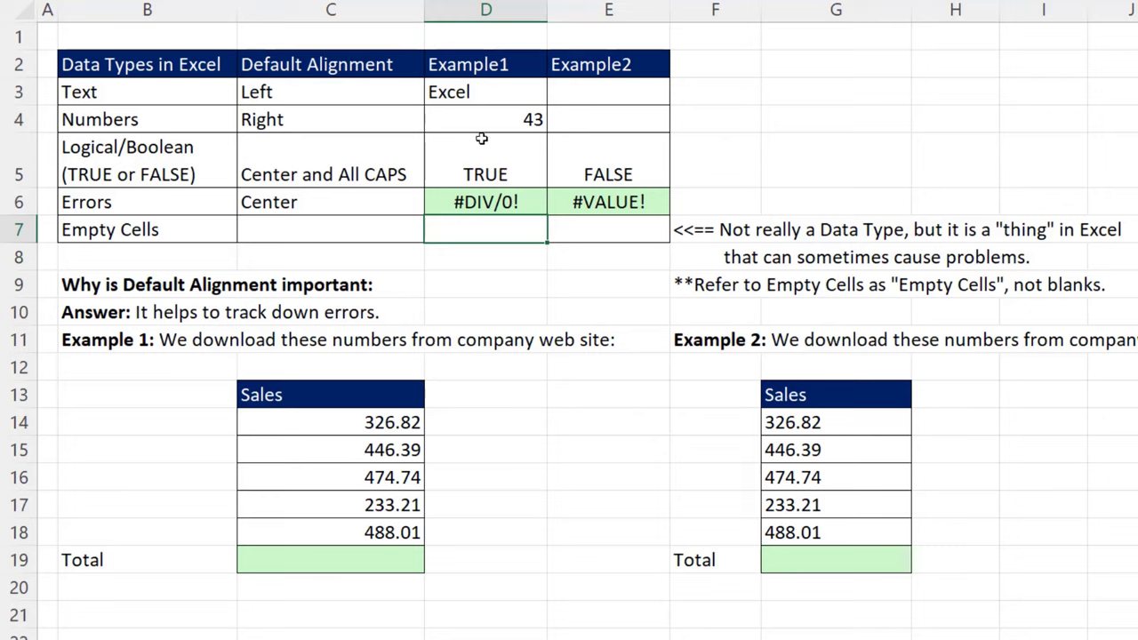
left_click(458, 95)
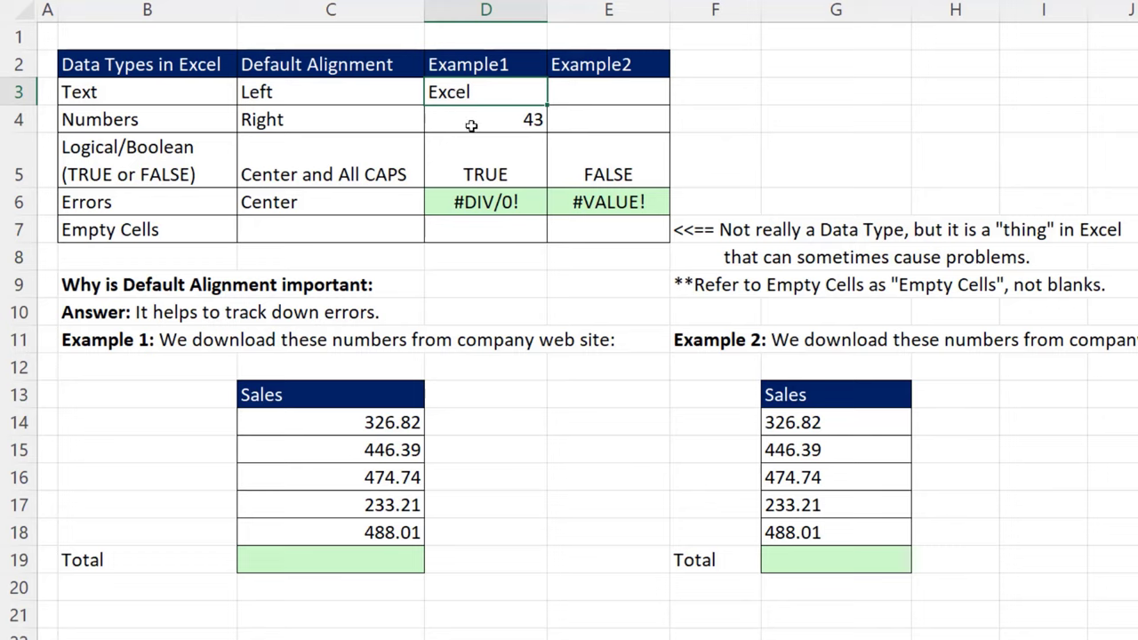
left_click(468, 119)
left_click(448, 154)
left_click(487, 202)
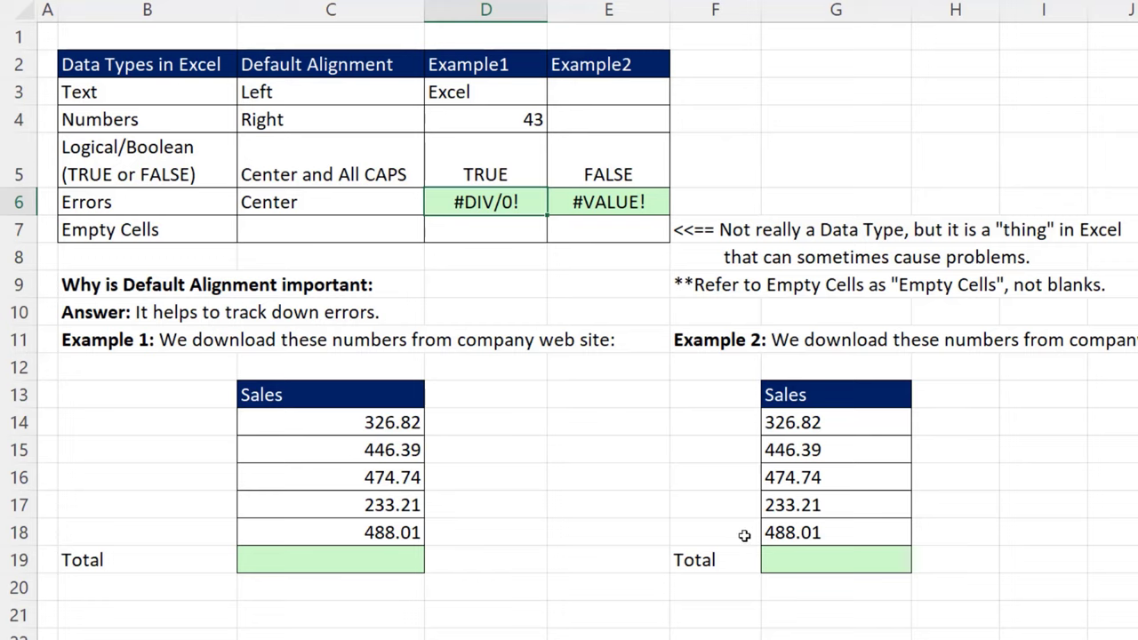
AutoSum the Example 1 sales into C19, giving 1969.17
left_click(379, 559)
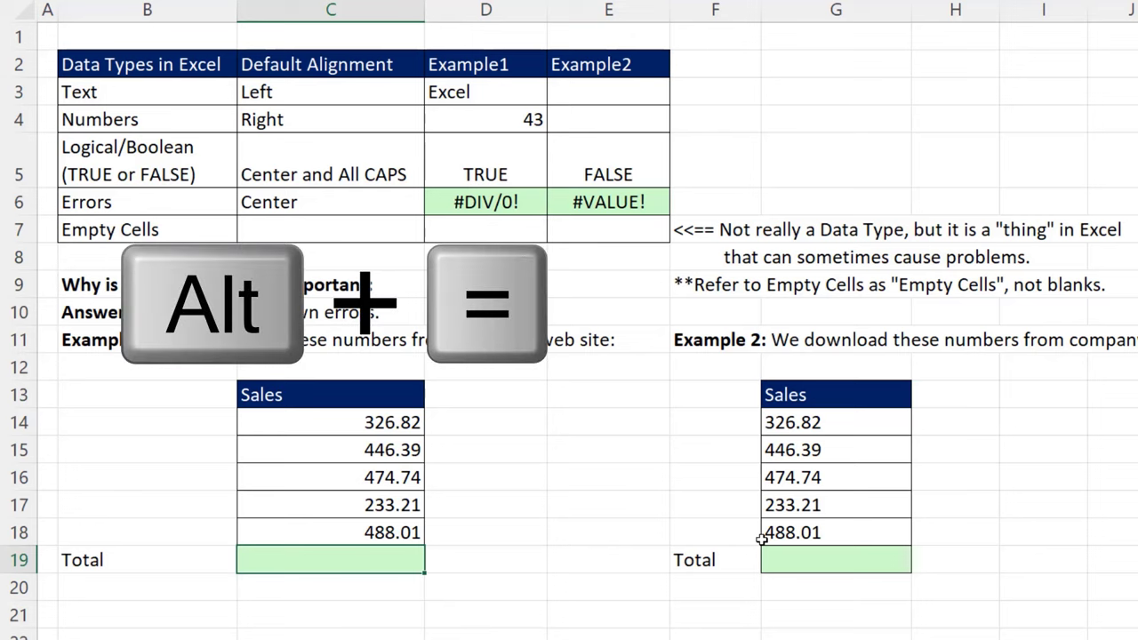
key("alt+equal")
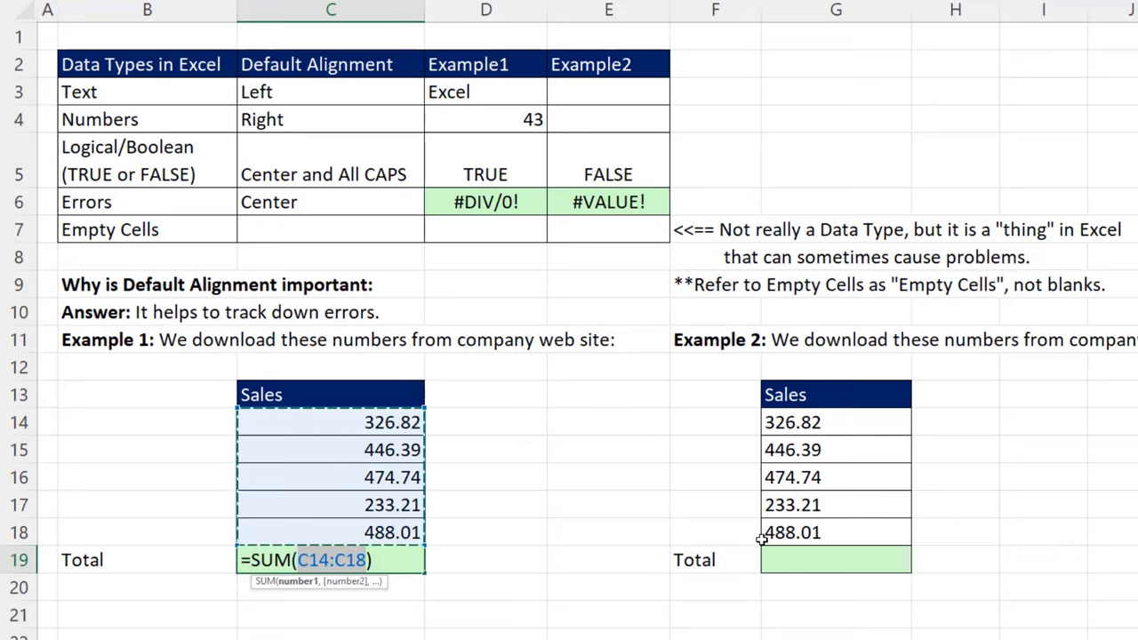
key("Return")
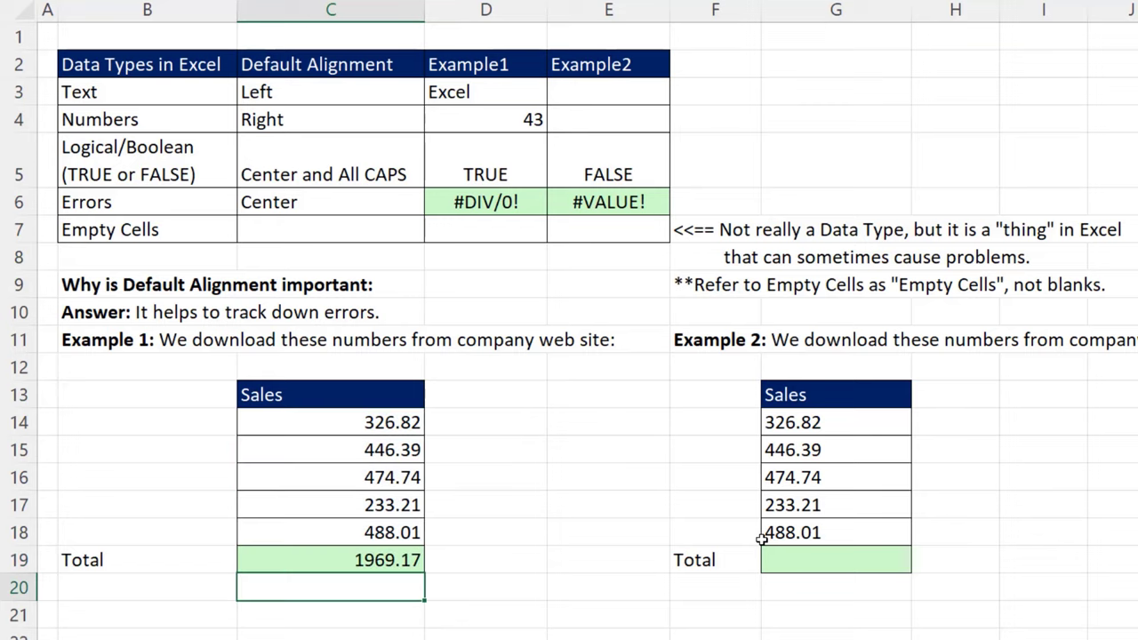
AutoSum the Example 2 sales G14:G18 into G19, which totals 0
left_click(871, 562)
key("alt+equal")
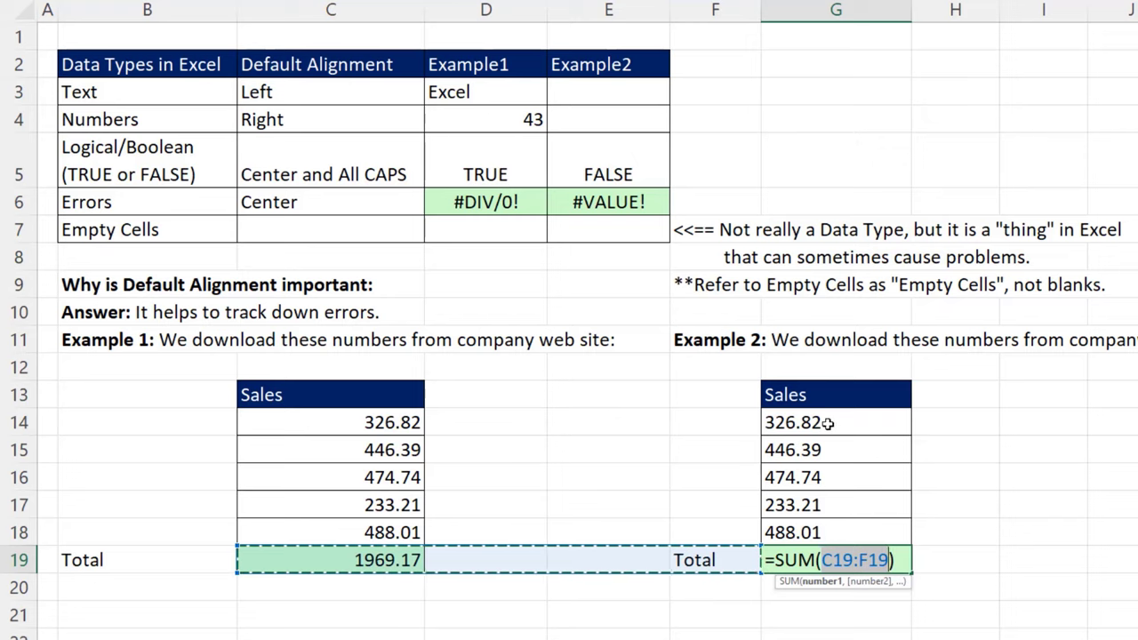
left_click_drag(811, 422, 889, 531)
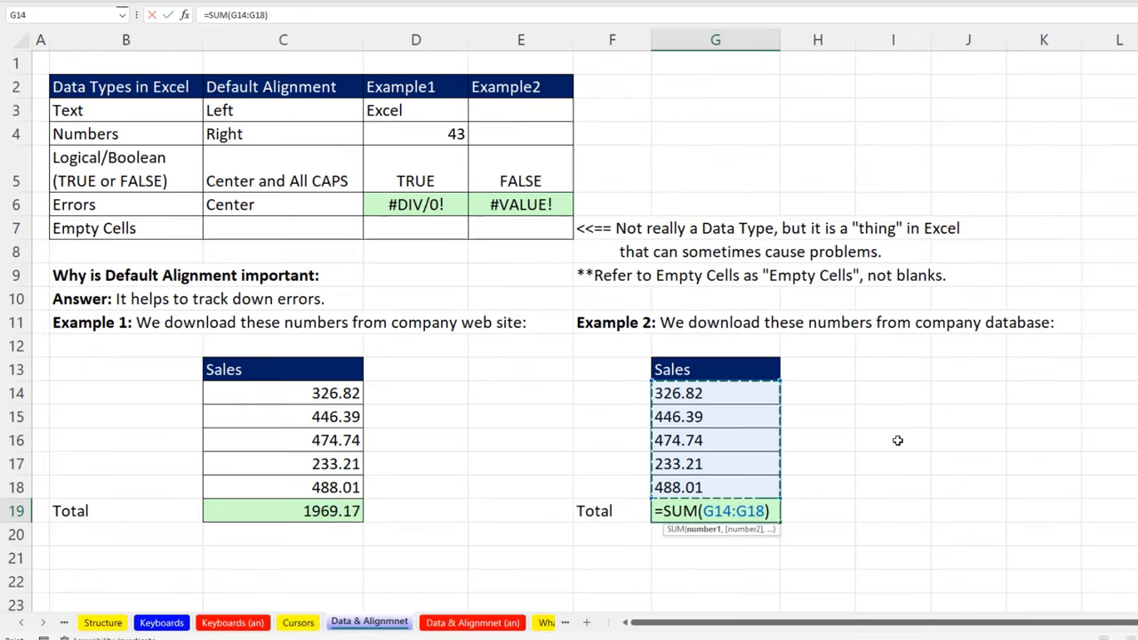
key("Return")
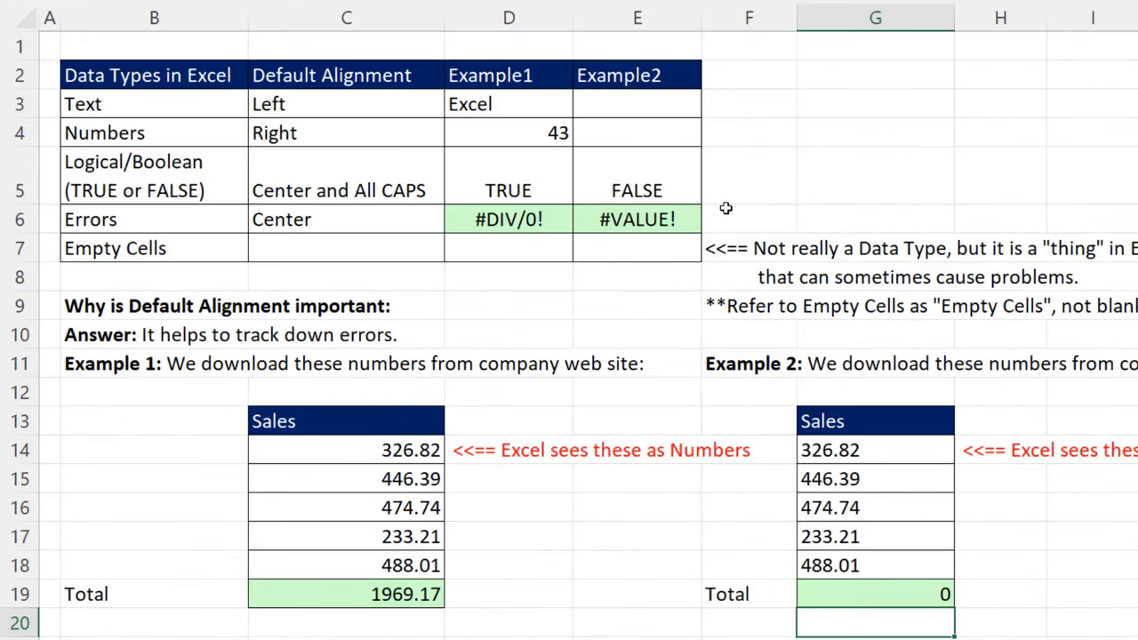
Enter 43..69 in F4 and 12/244/2022 in G4
left_click(730, 137)
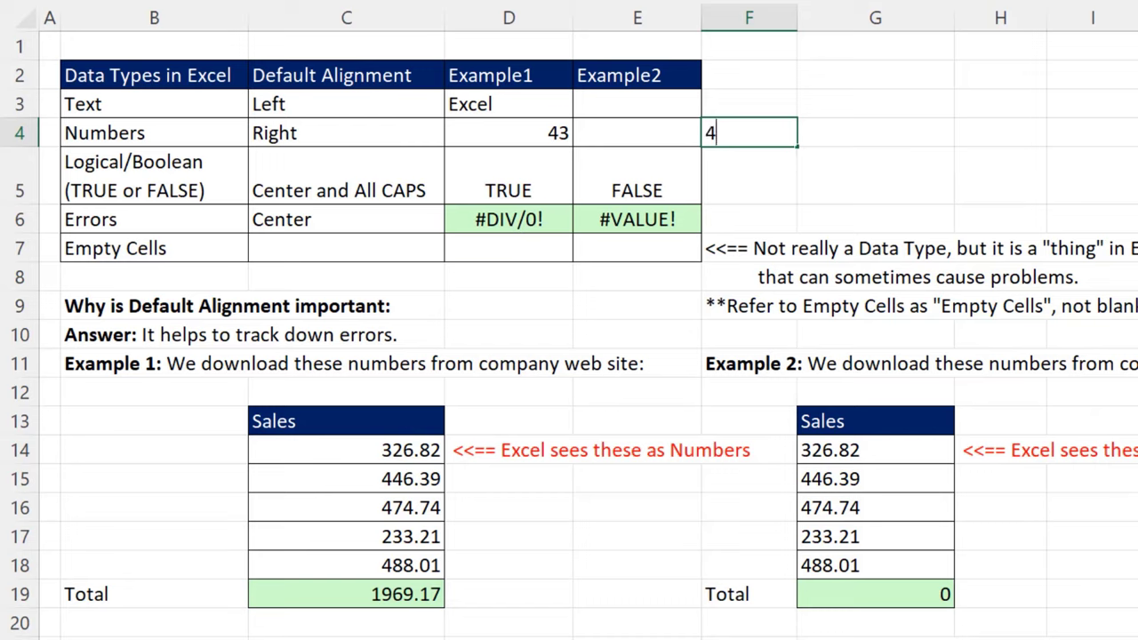
type("3..69")
key("Tab")
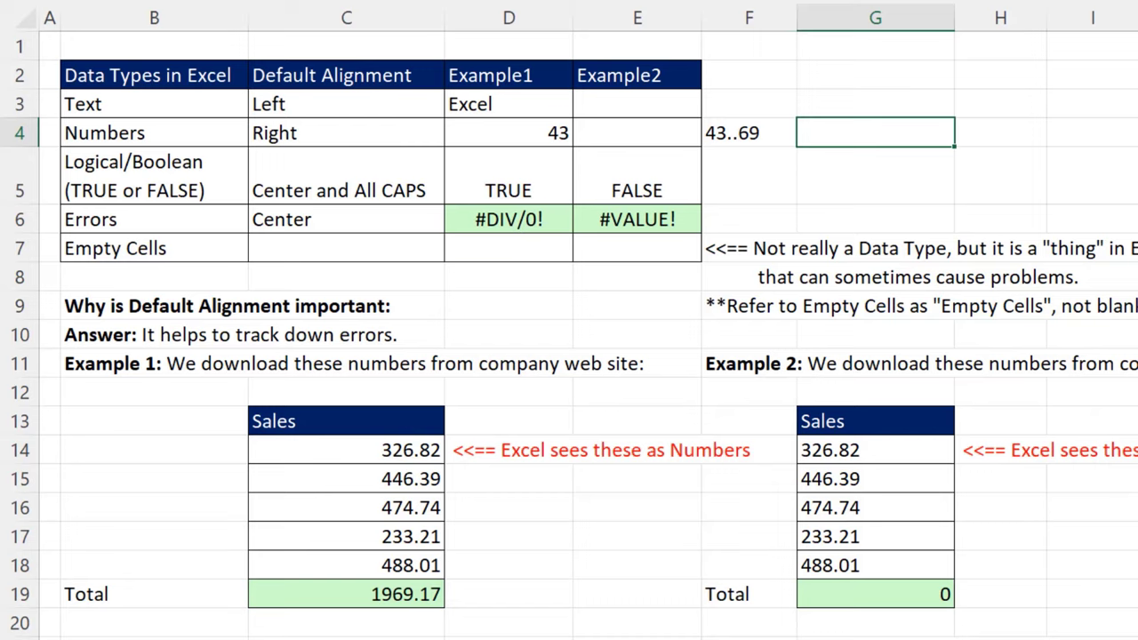
type("12/244/2022")
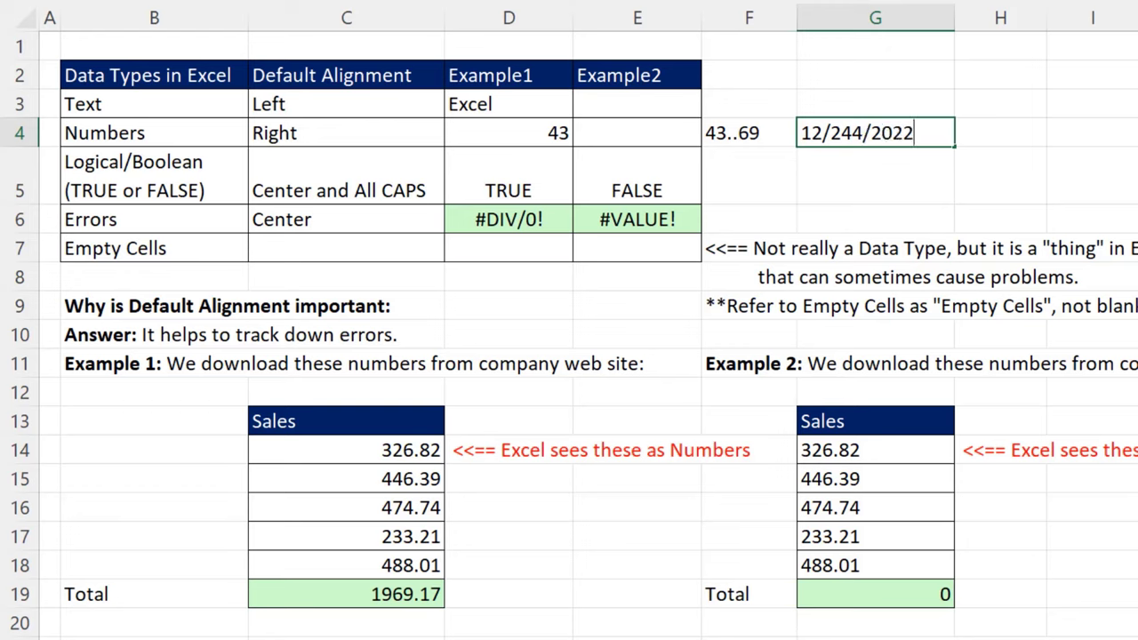
key("Tab")
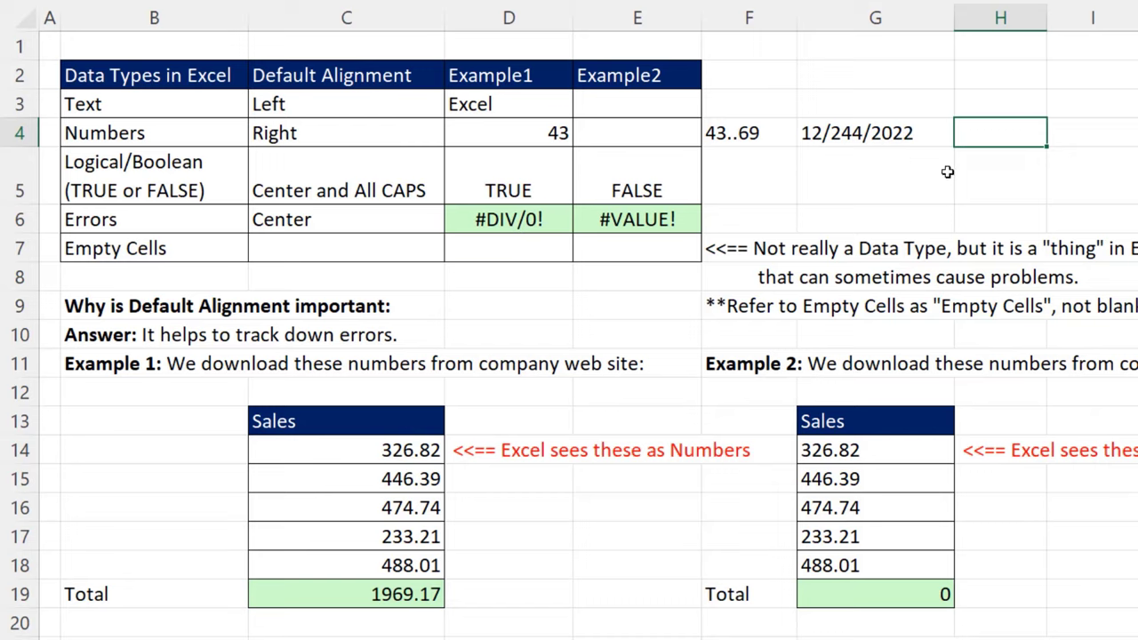
Enter the time 8:00AM in H4
type("8:00 AM")
key("BackSpace")
key("BackSpace")
type("PM")
key("BackSpace")
key("BackSpace")
key("BackSpace")
type("AM")
key("Tab")
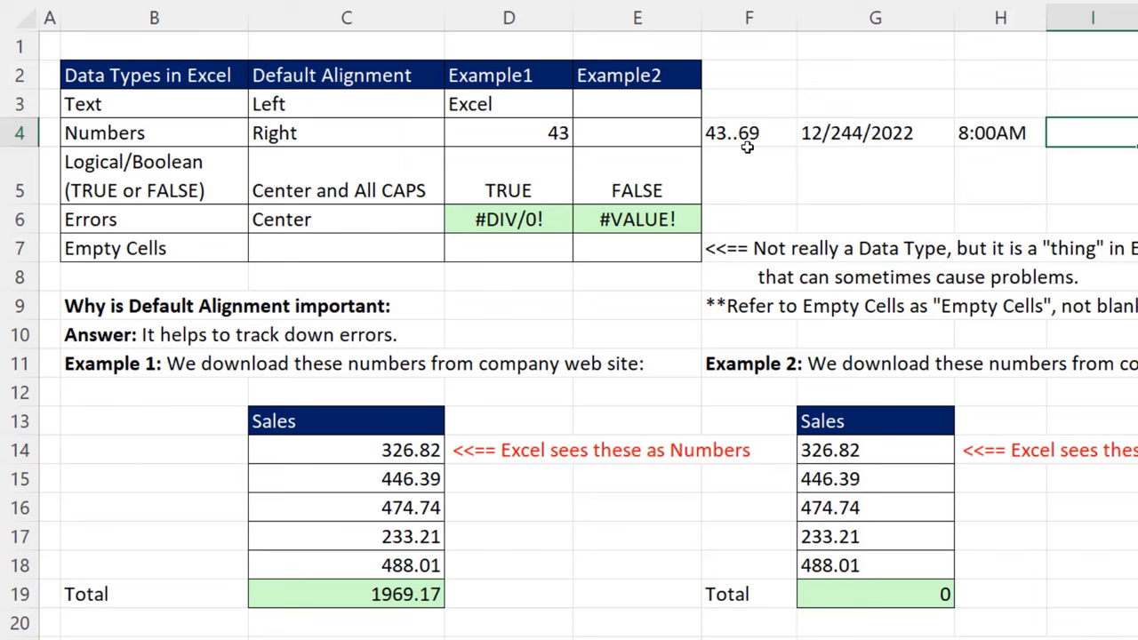
Correct F4 to 43.69 by removing the extra decimal point
left_click(747, 140)
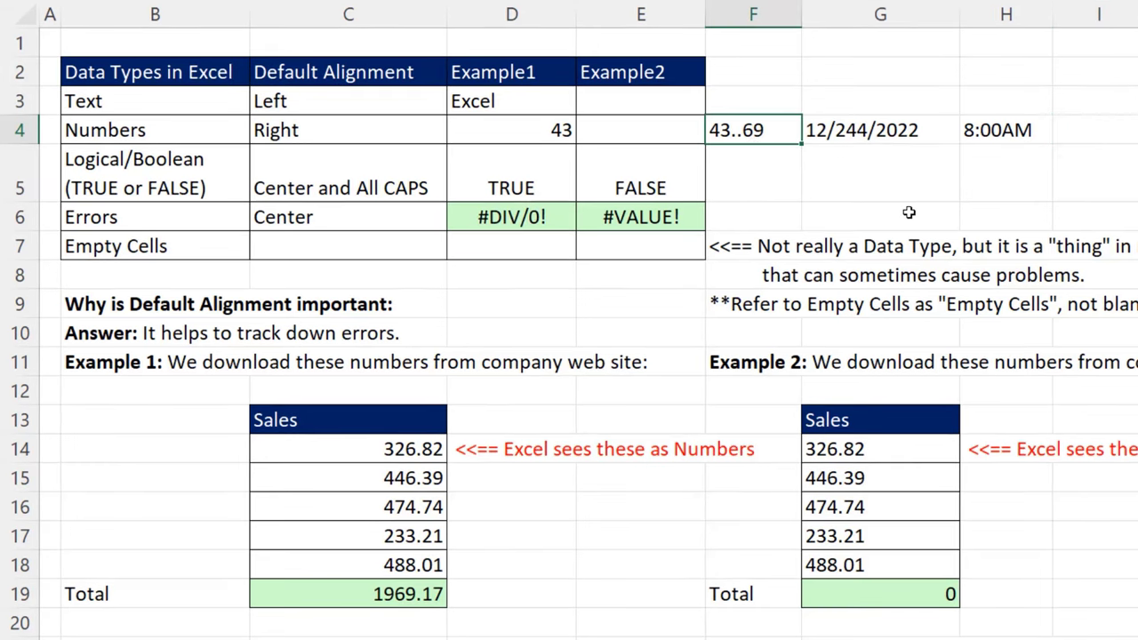
key("F2")
key("BackSpace")
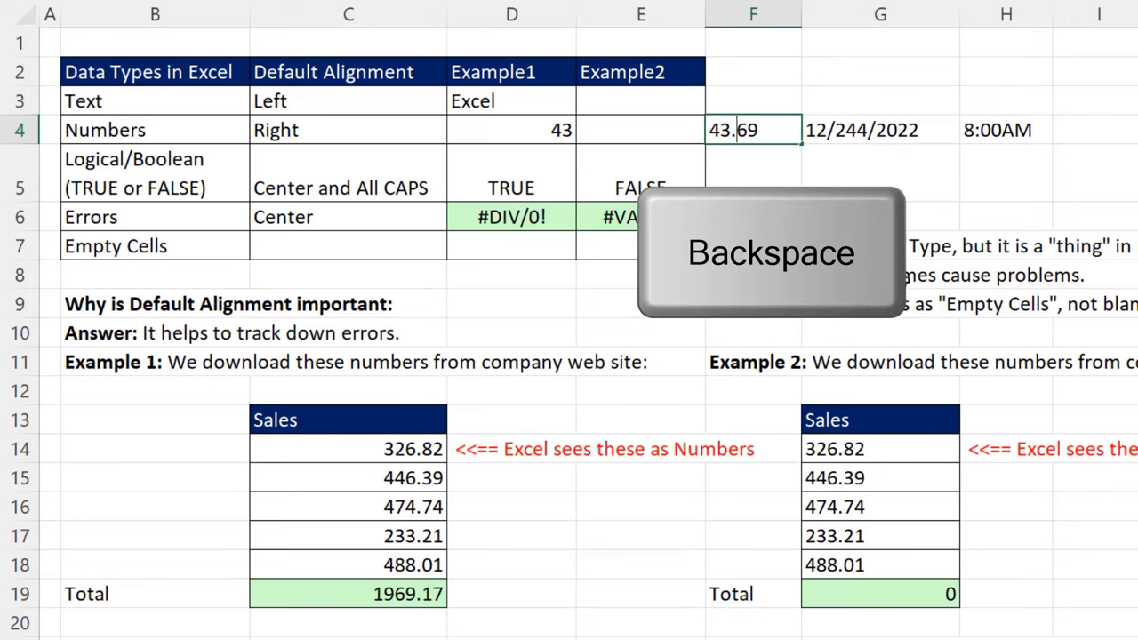
key("Tab")
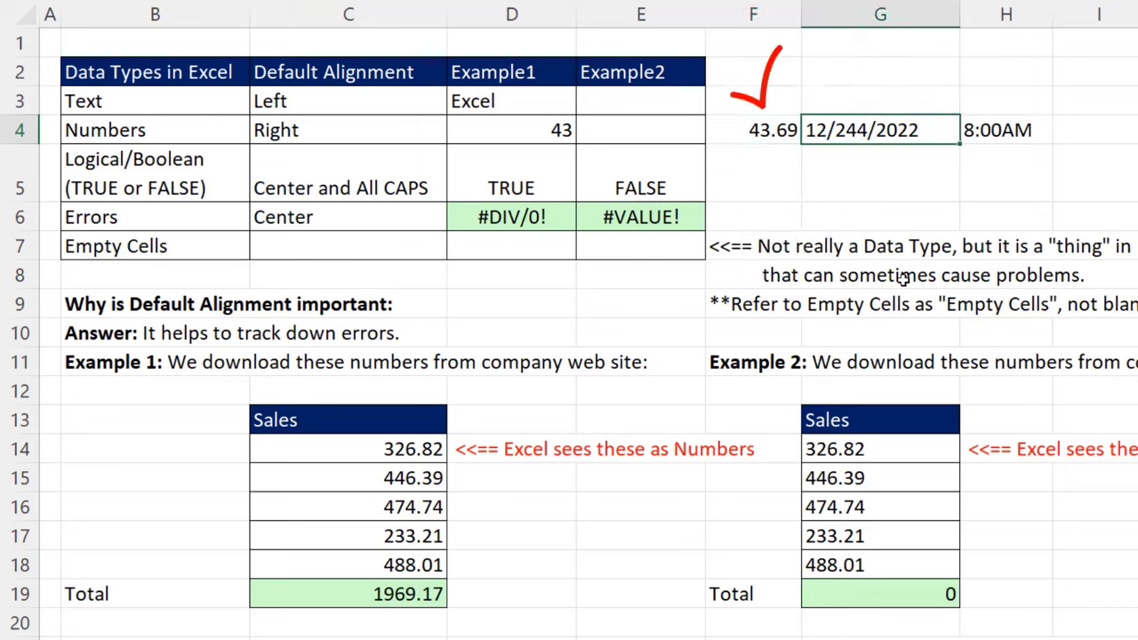
Fix the G4 date to 12/24/22 and commit the 8:00 AM time in H4
key("F2")
left_click(858, 133)
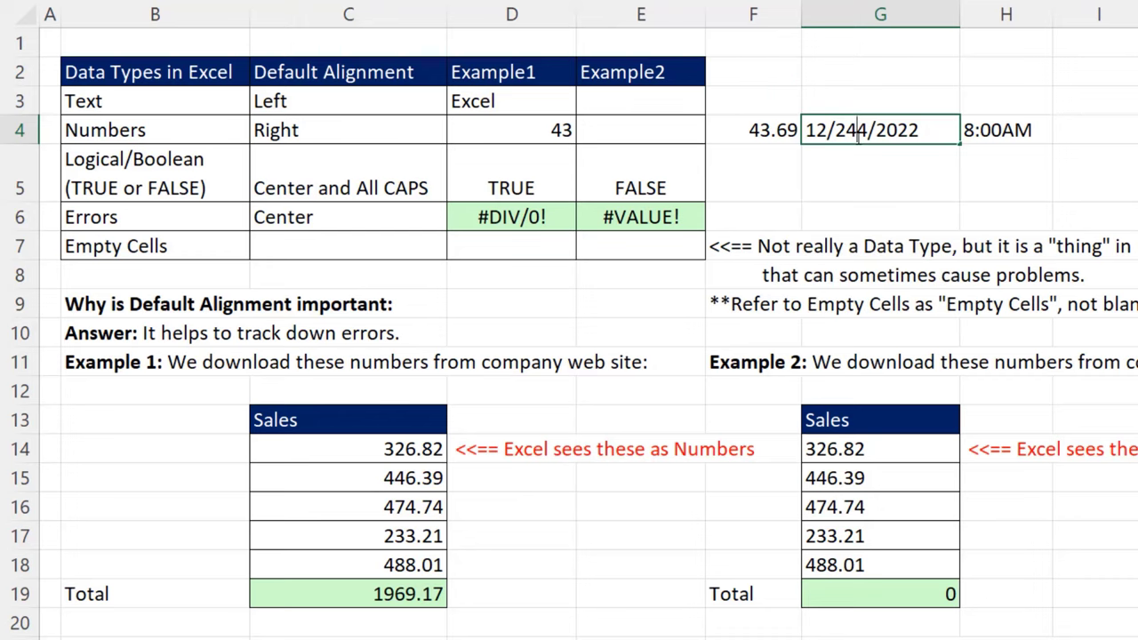
key("BackSpace")
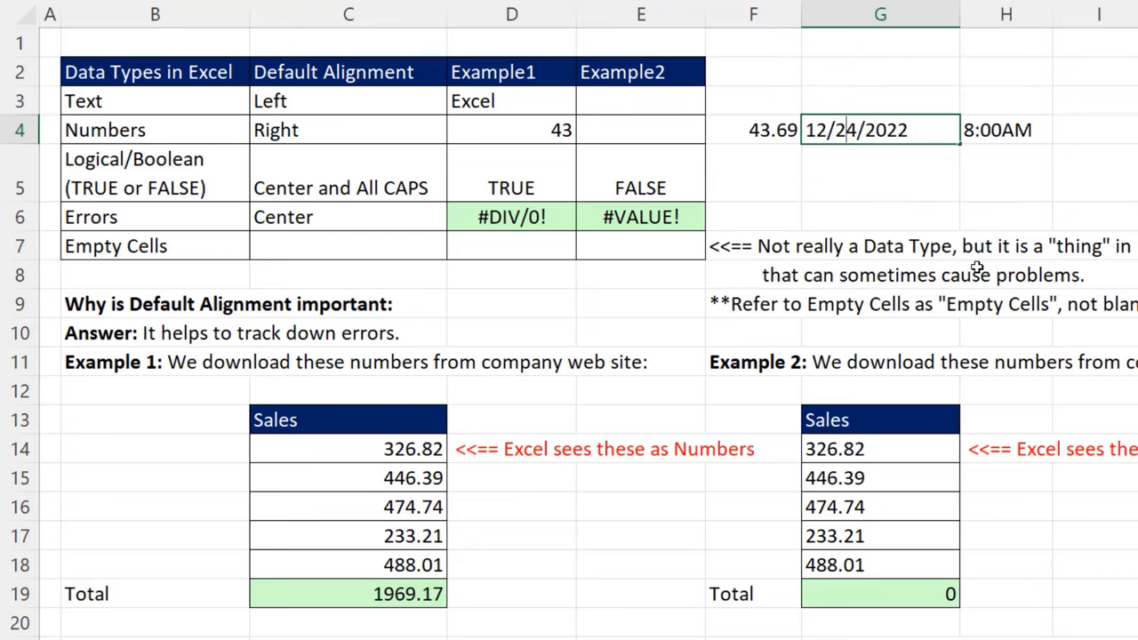
key("Tab")
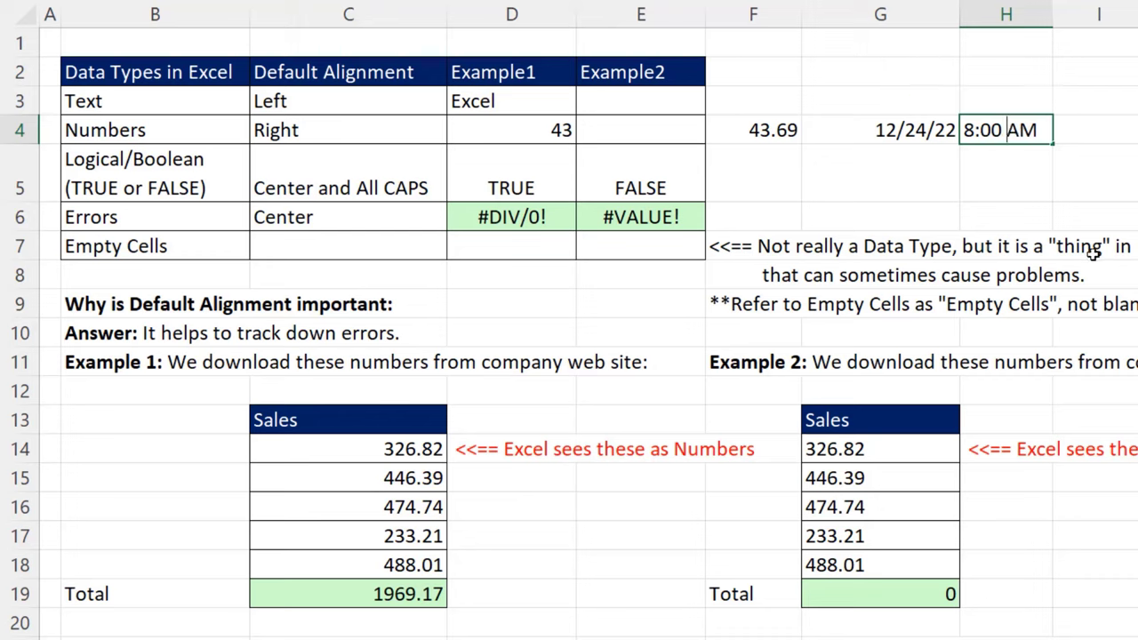
key("Tab")
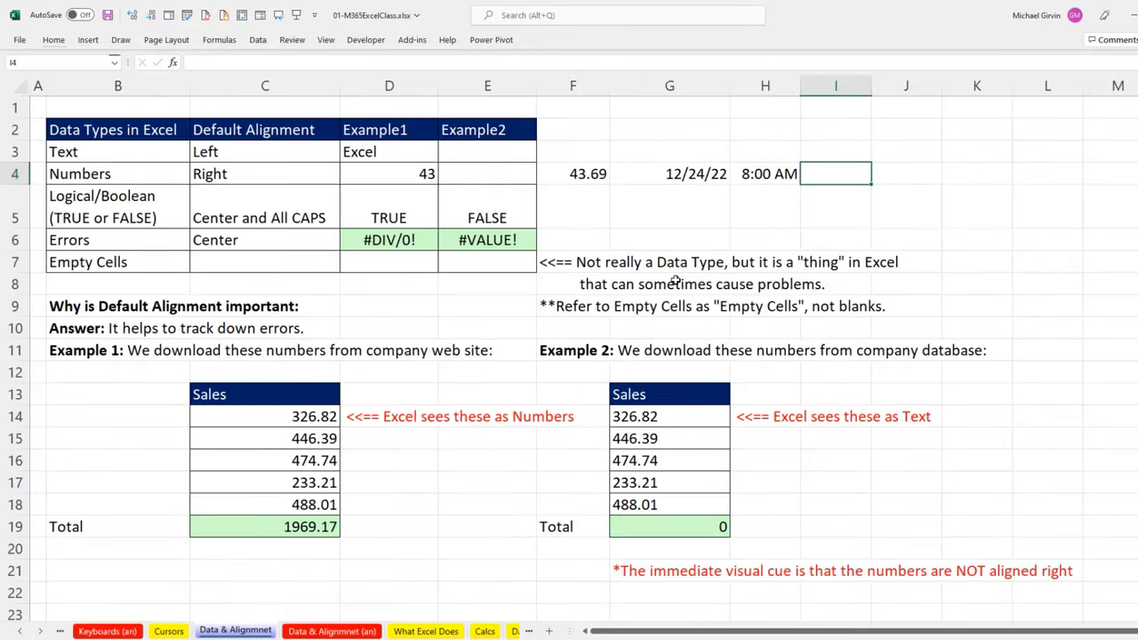
scroll(675, 281, "down", 4)
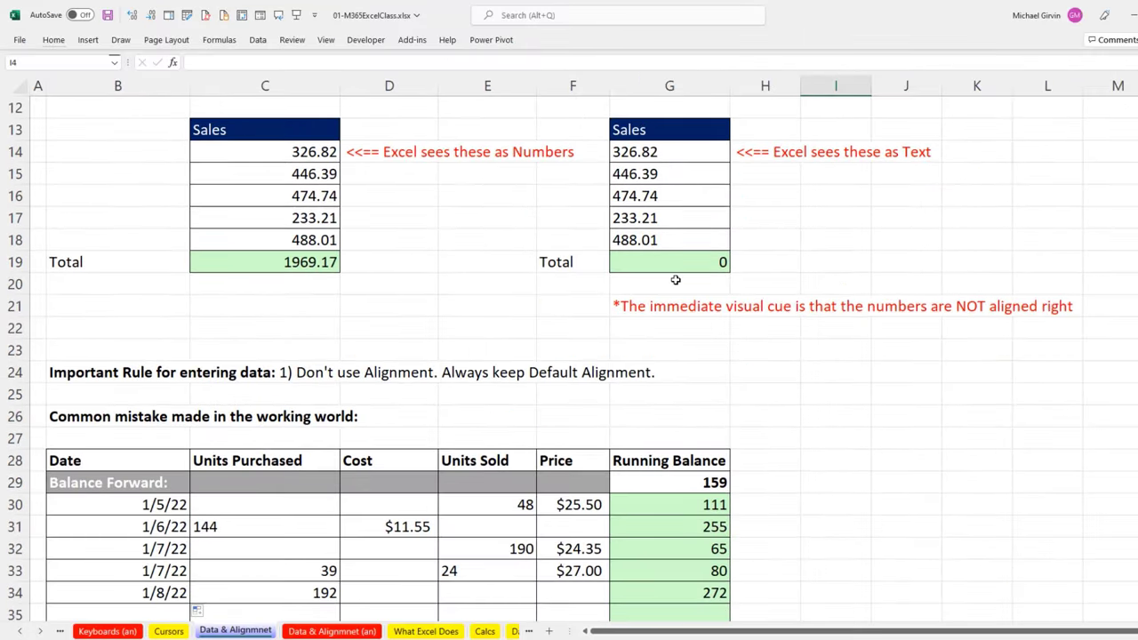
scroll(673, 279, "down", 3)
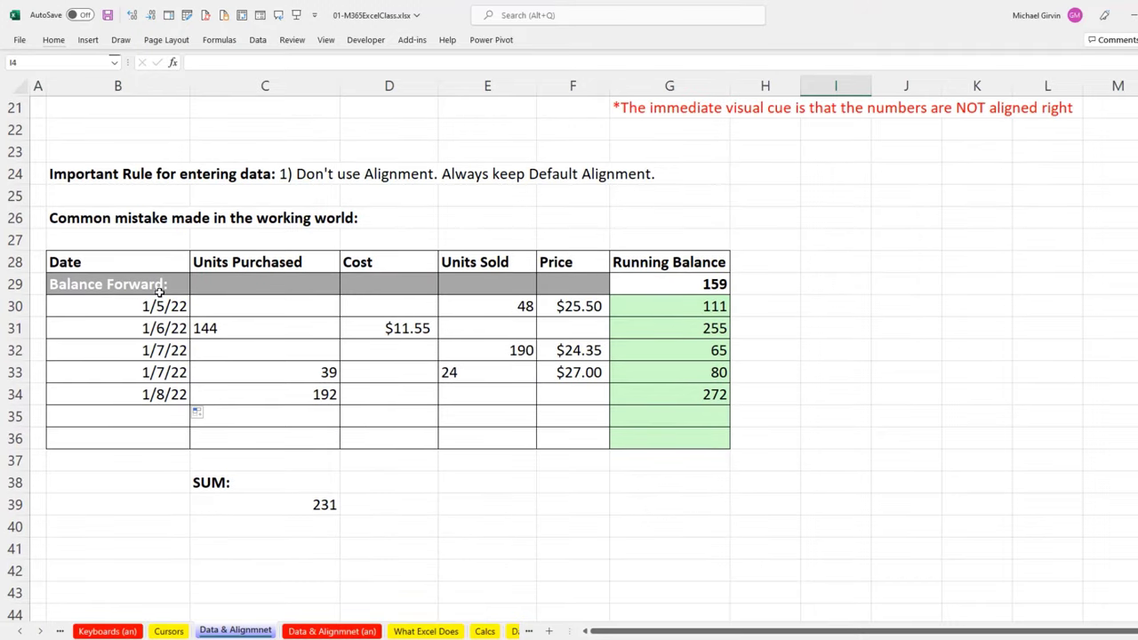
left_click_drag(76, 255, 676, 440)
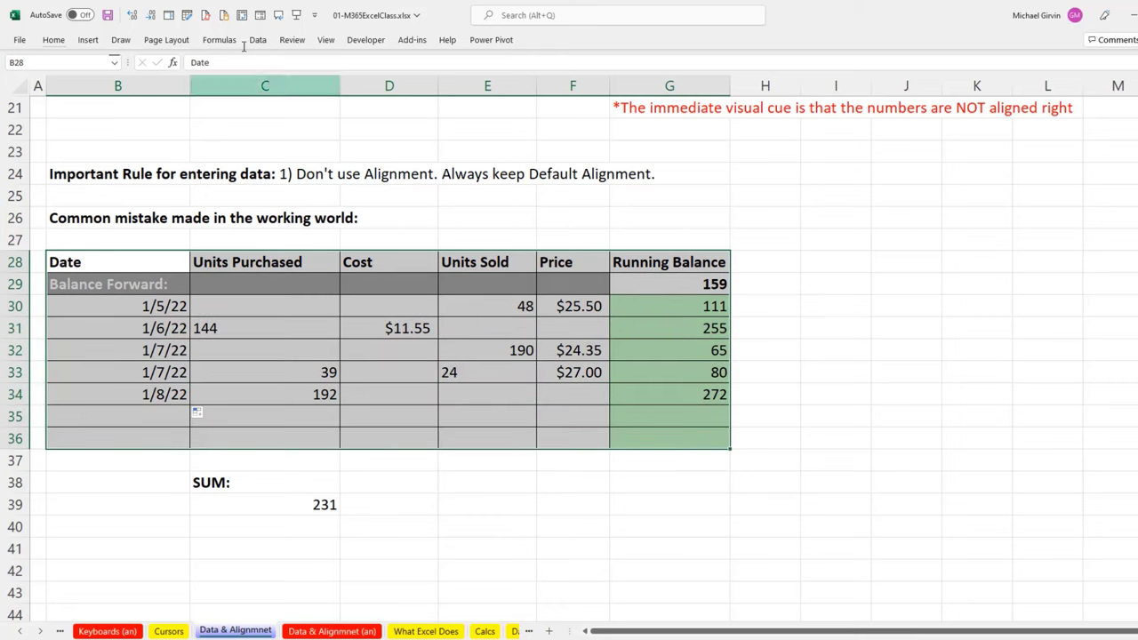
left_click(51, 43)
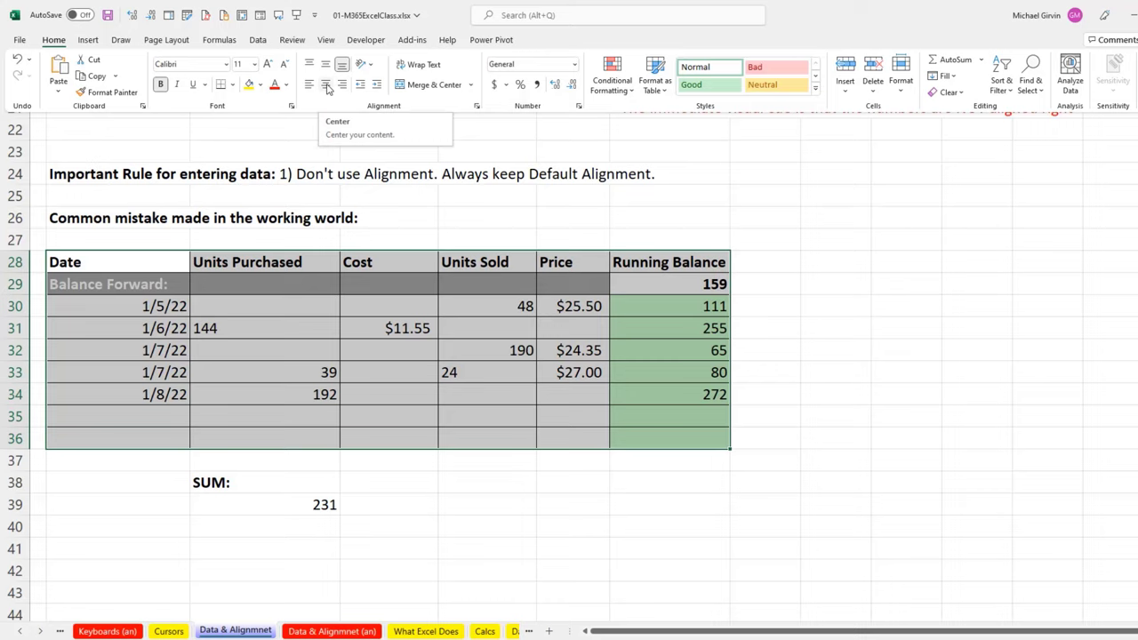
left_click(326, 84)
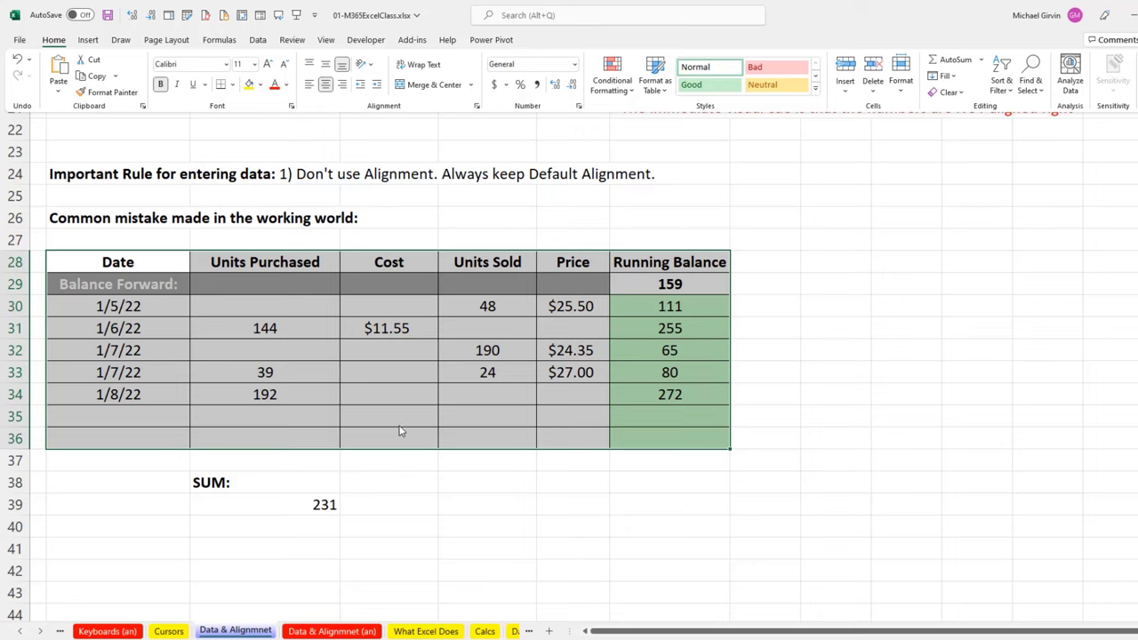
left_click(322, 511)
key("F2")
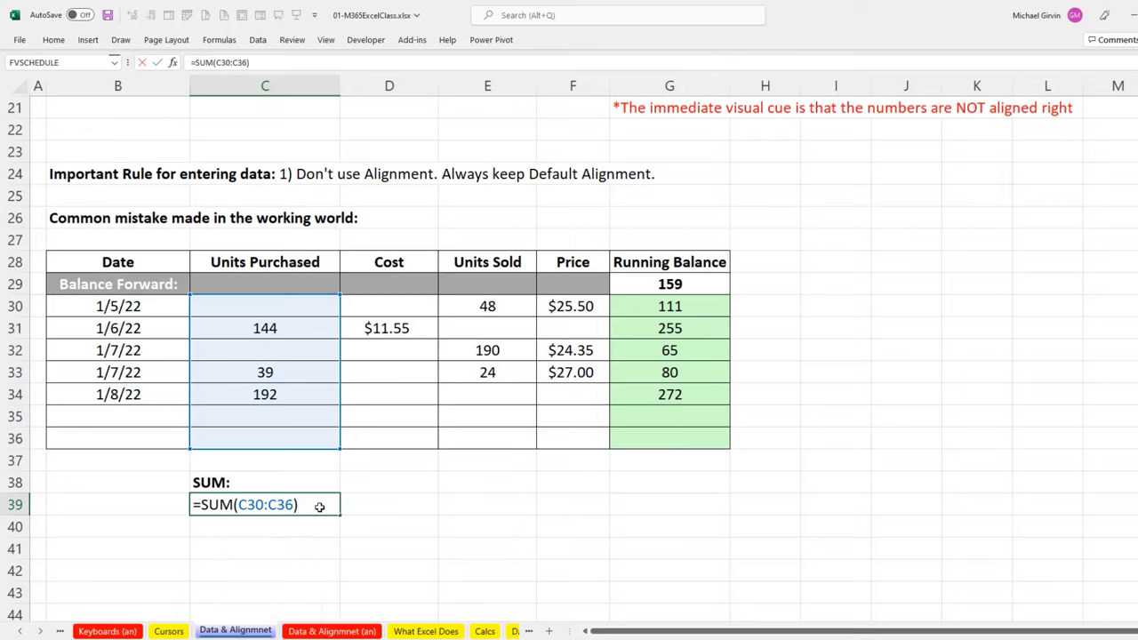
key("ctrl+Return")
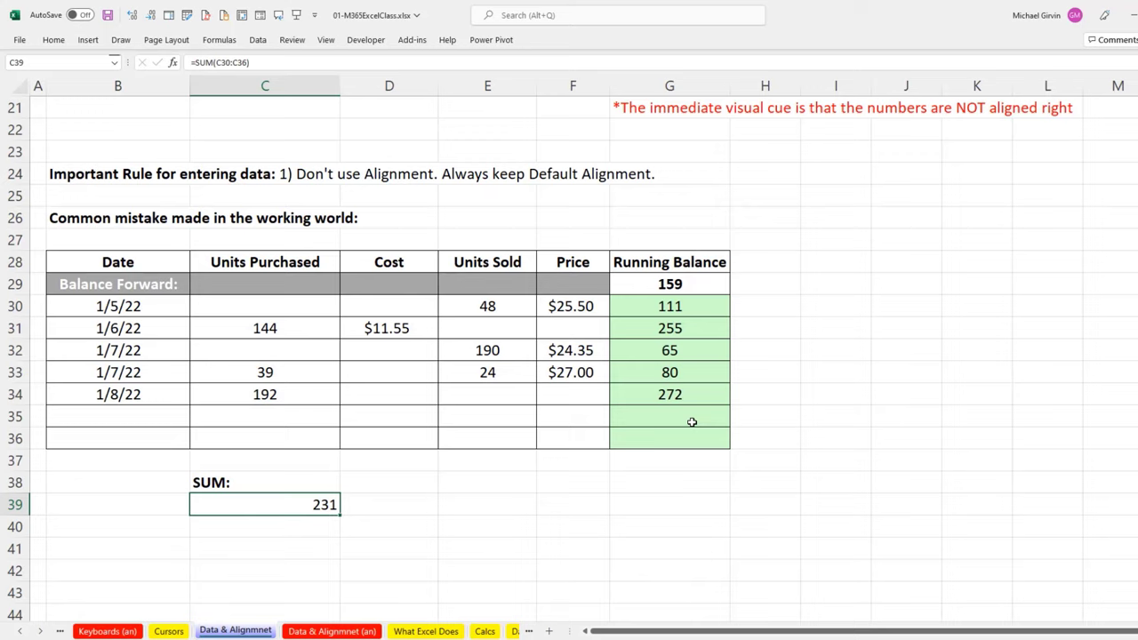
key("ctrl+z")
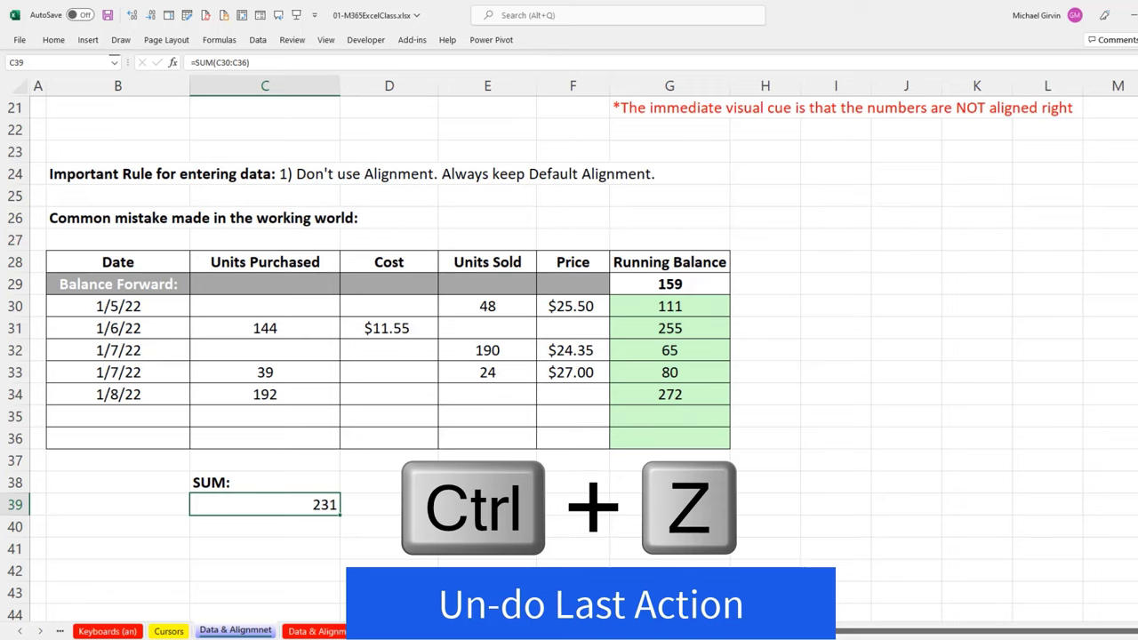
key("ctrl+z")
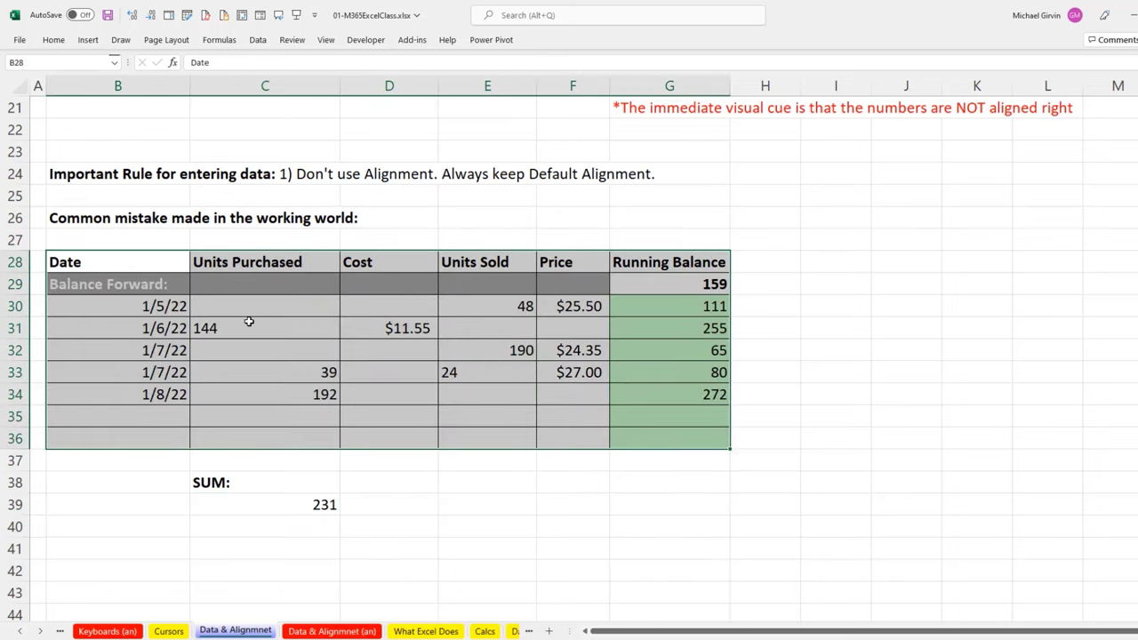
left_click(471, 376)
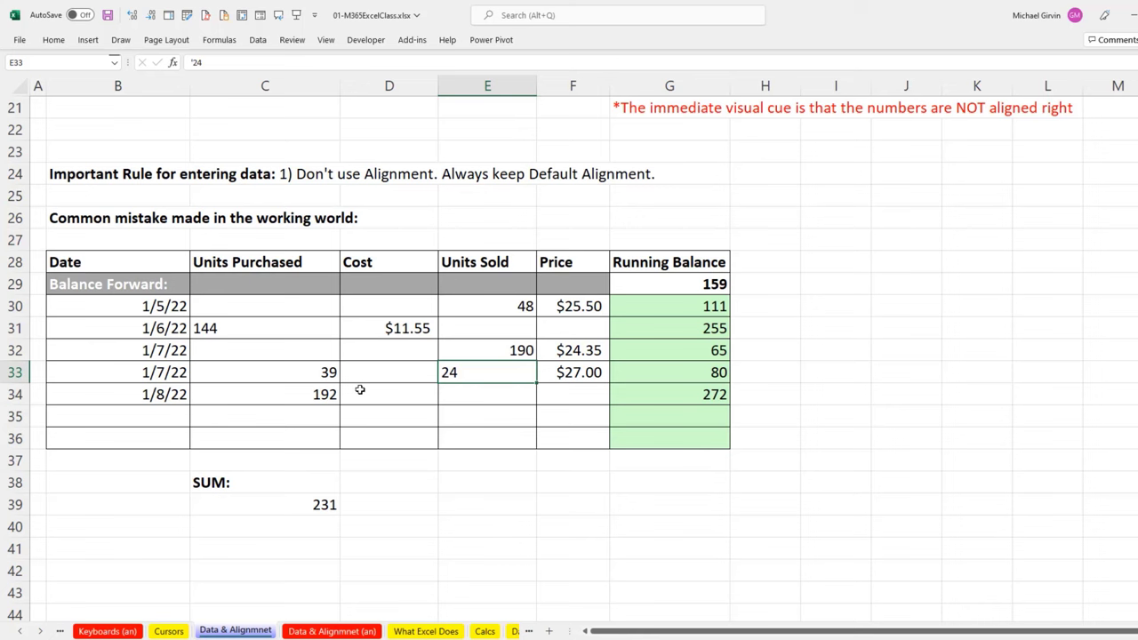
scroll(371, 409, "up", 7)
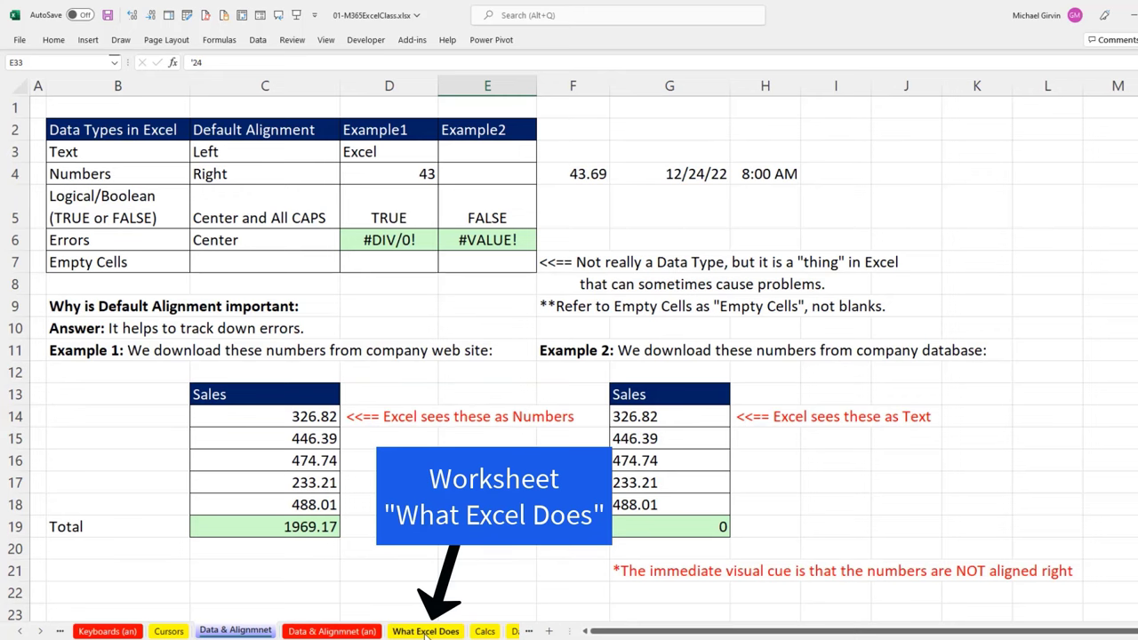
On the What Excel Does sheet, inspect the AVERAGE formula behind the Average Sale in G4
left_click(425, 631)
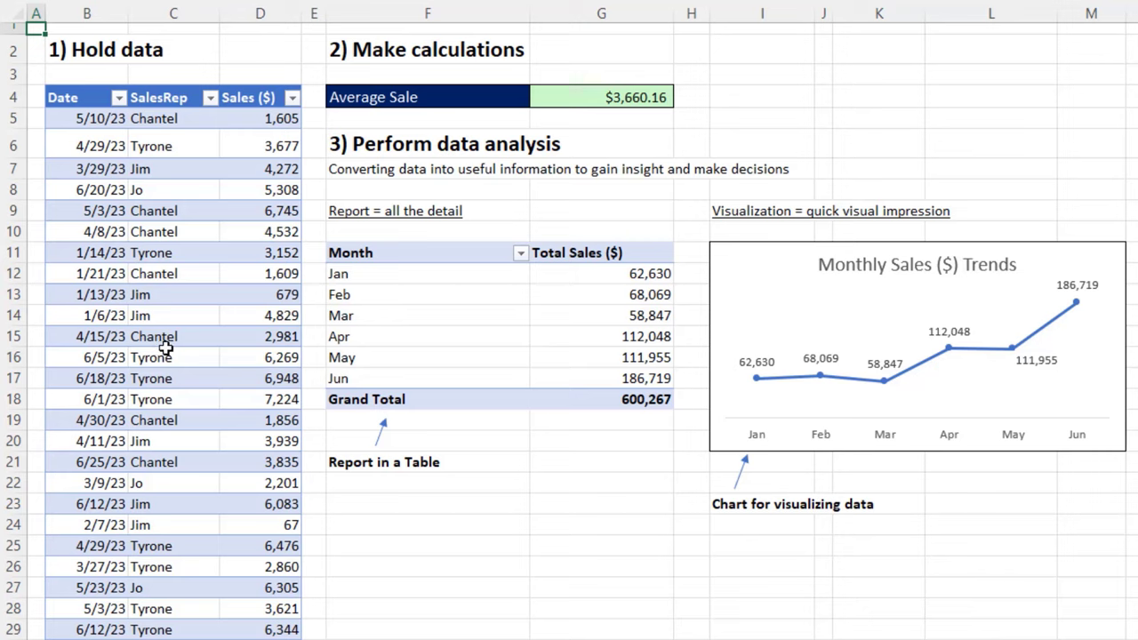
left_click(594, 98)
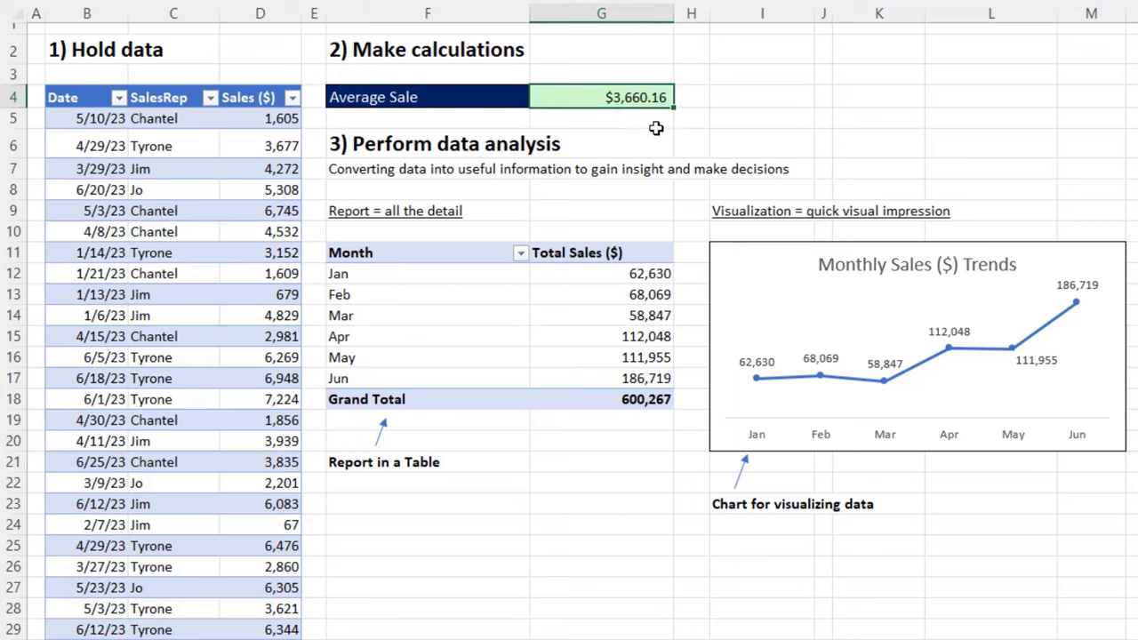
key("F2")
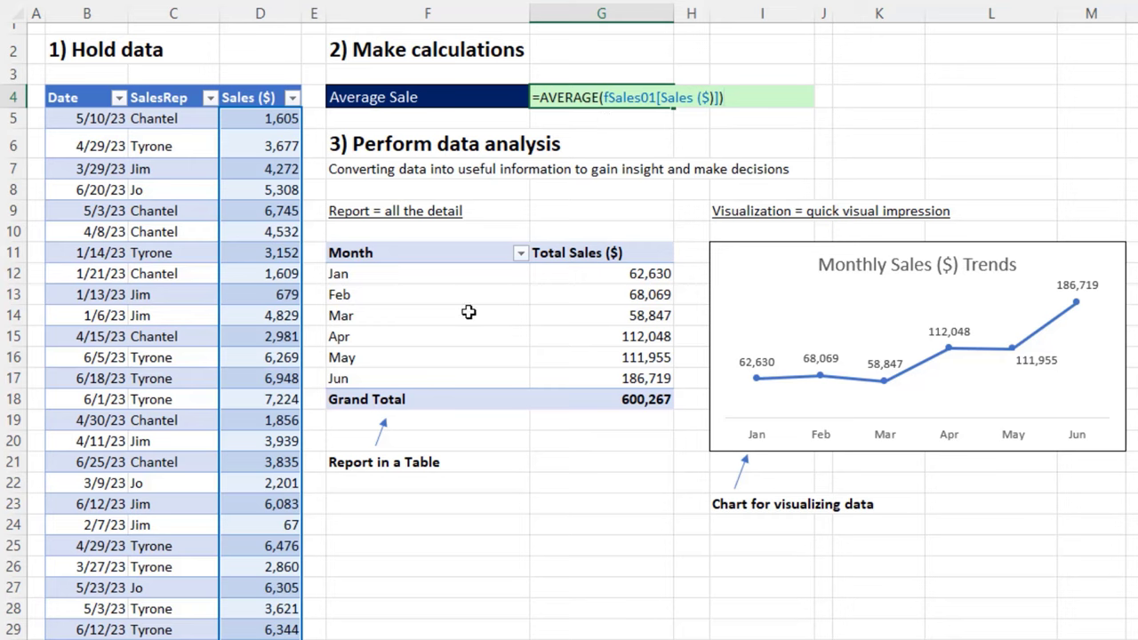
key("Return")
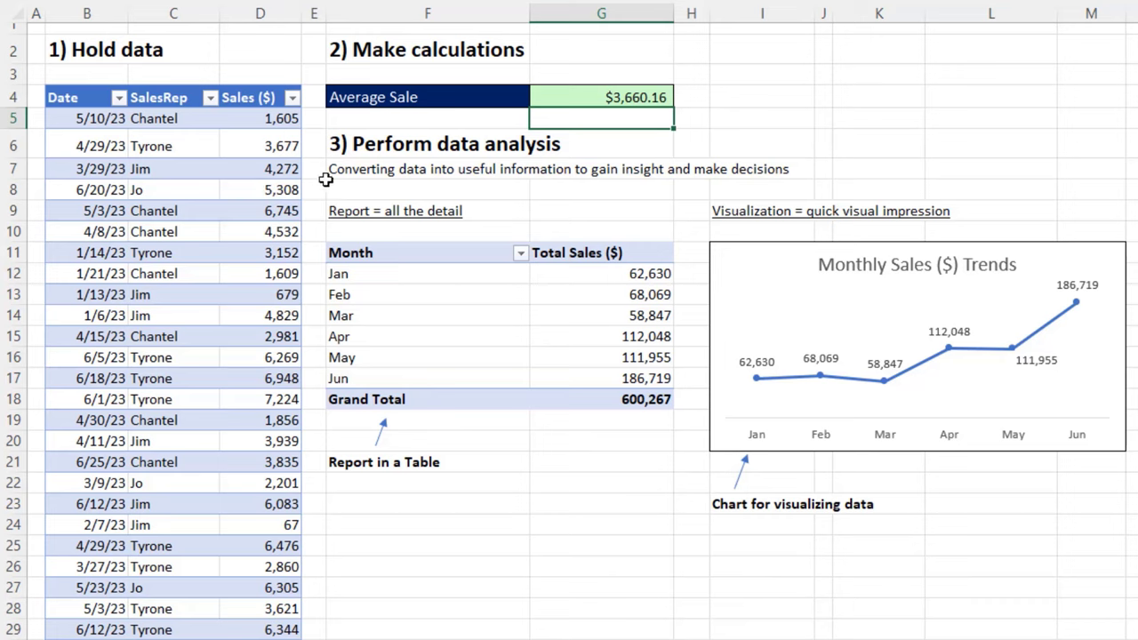
mouse_move(579, 297)
mouse_move(588, 387)
mouse_move(639, 389)
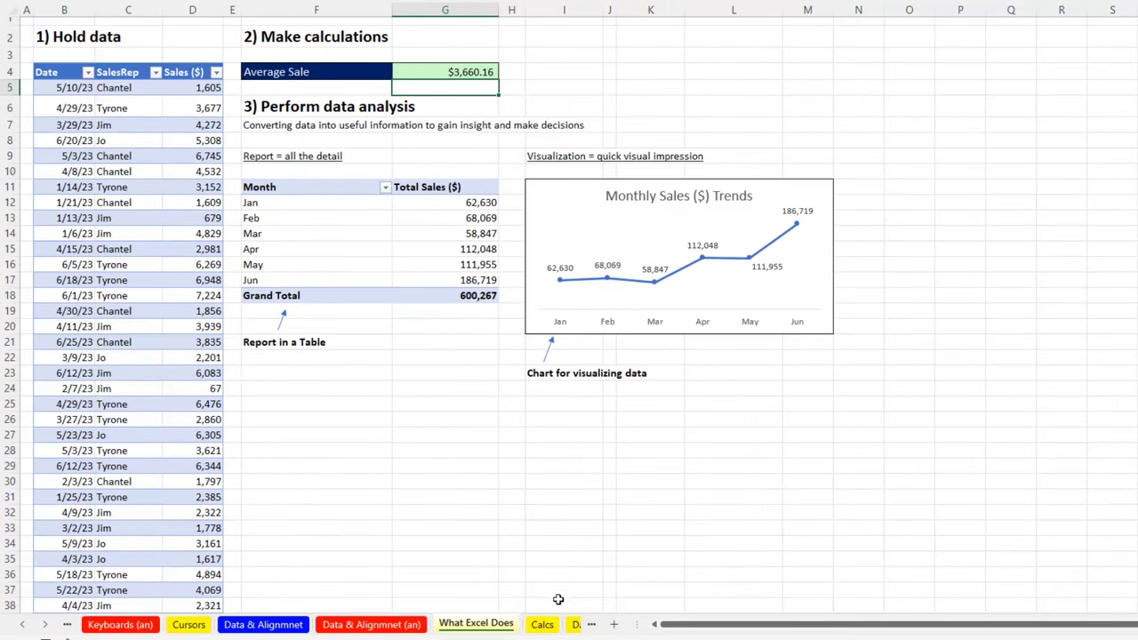
Flip through the Calcs, Data Analysis, What Excel Does, Data & Alignmnet and Cursors sheets
left_click(542, 625)
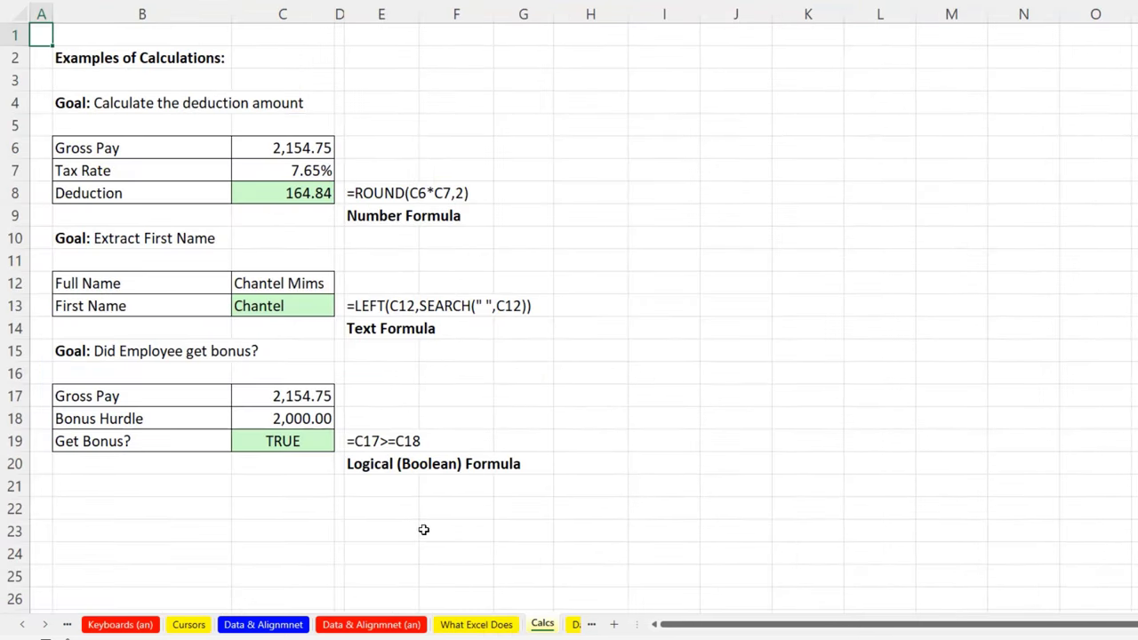
left_click(574, 625)
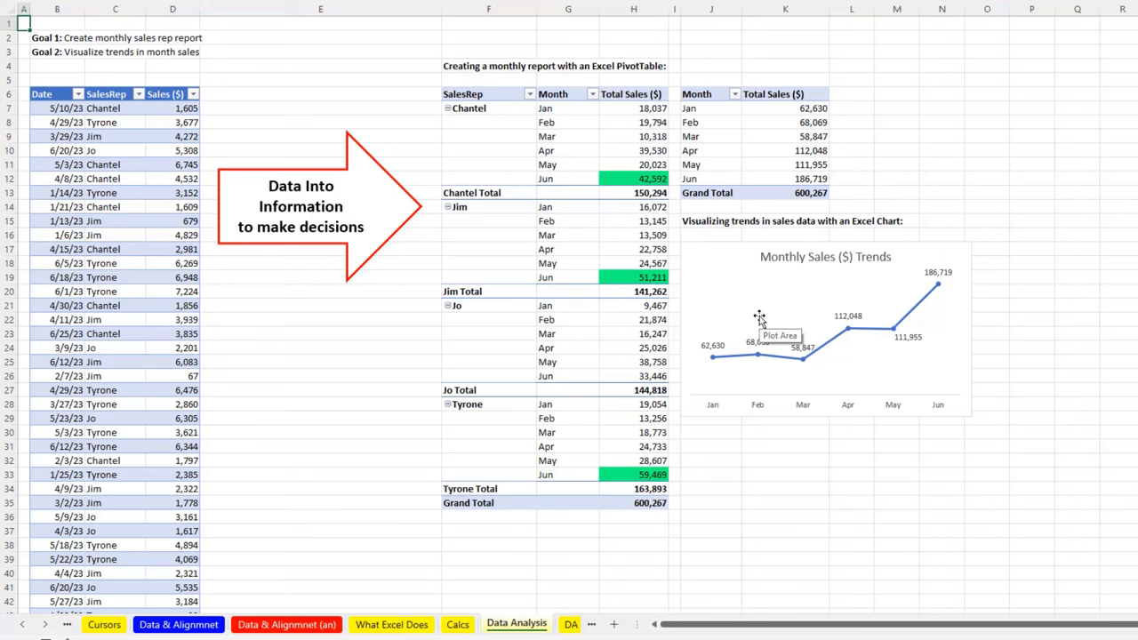
left_click(400, 627)
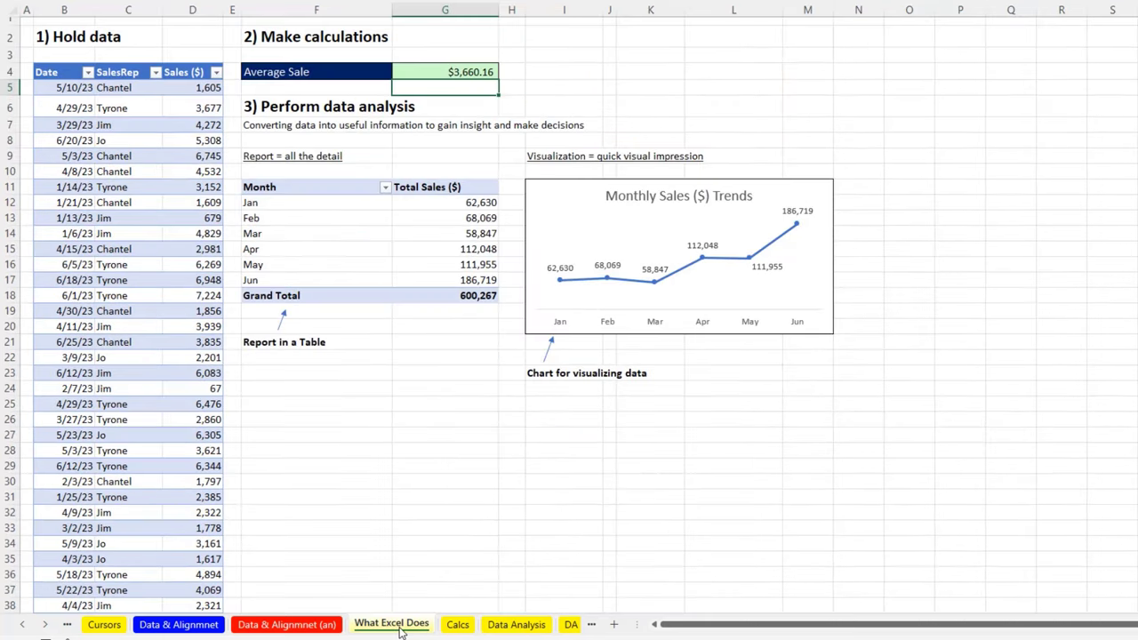
left_click(195, 629)
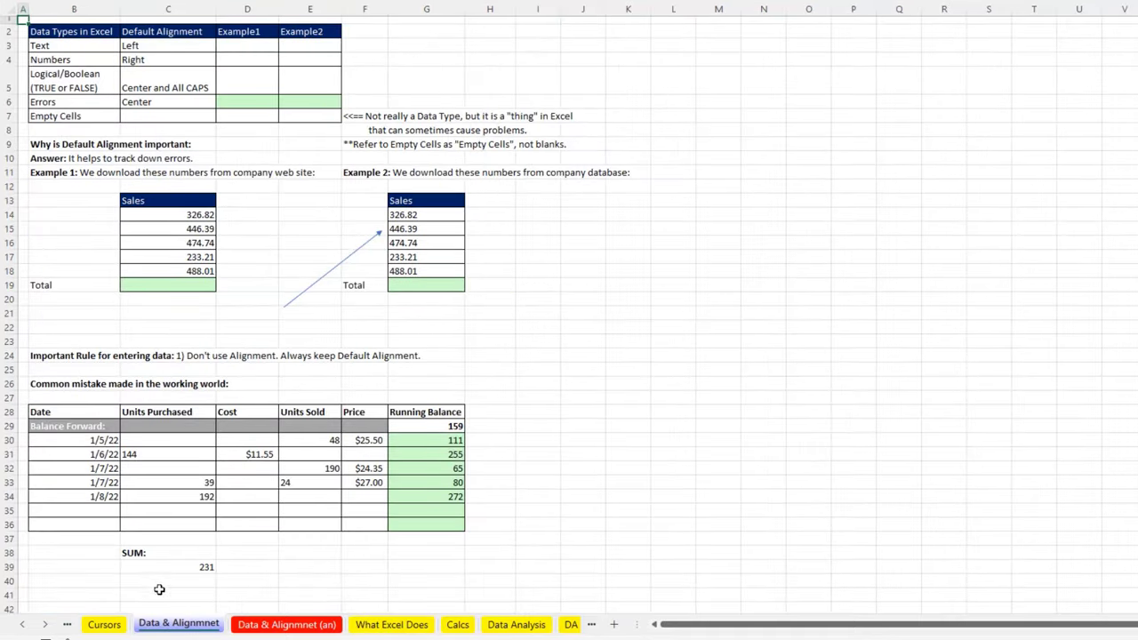
left_click(105, 626)
Bring the earlier sheets into view and visit Keyboards, Structure, then Conventions
left_click(22, 624)
left_click(23, 624)
left_click(241, 625)
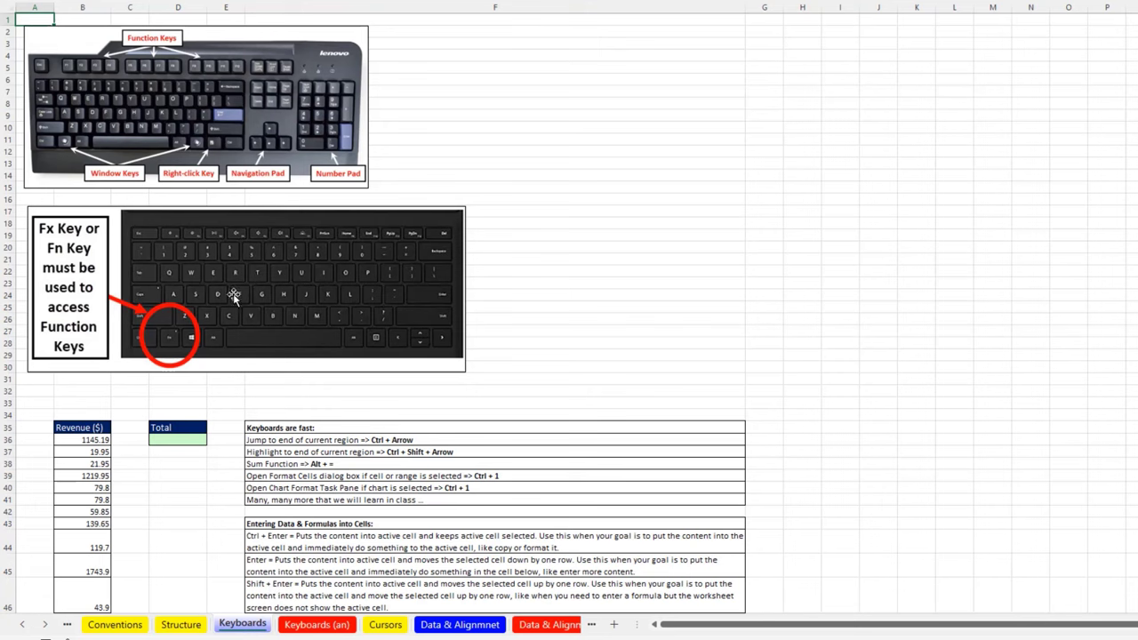
left_click(182, 625)
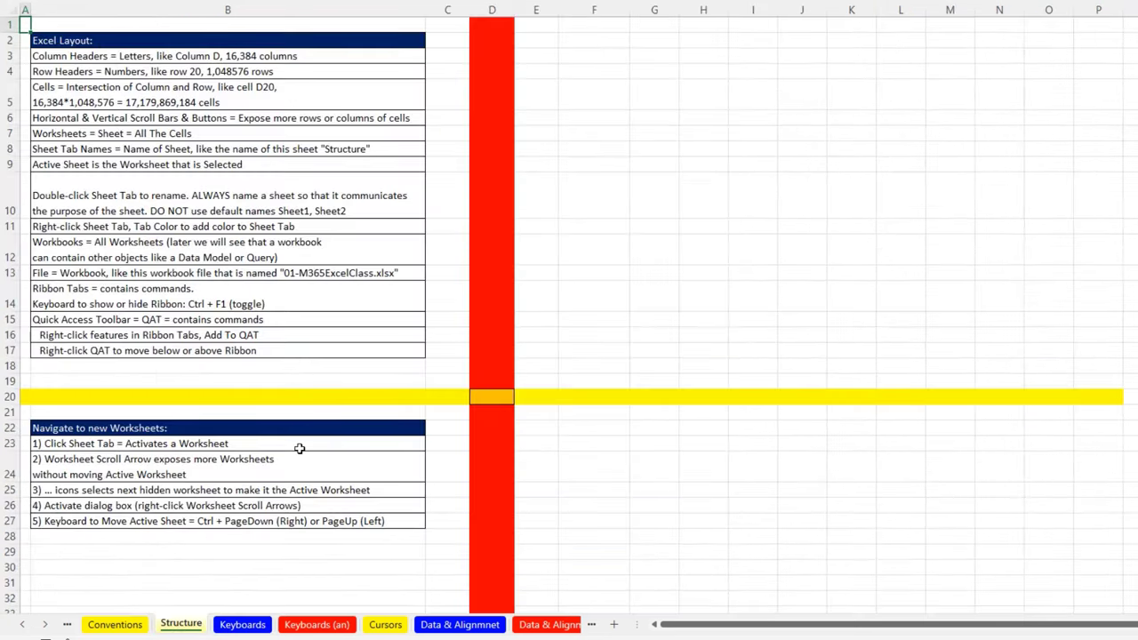
left_click(115, 625)
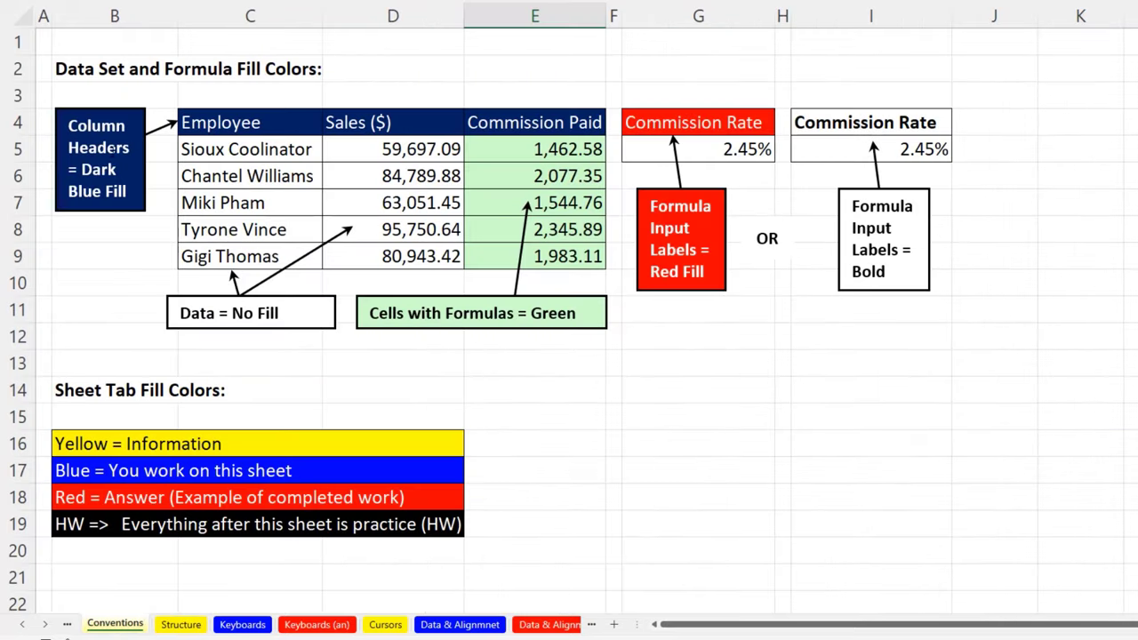